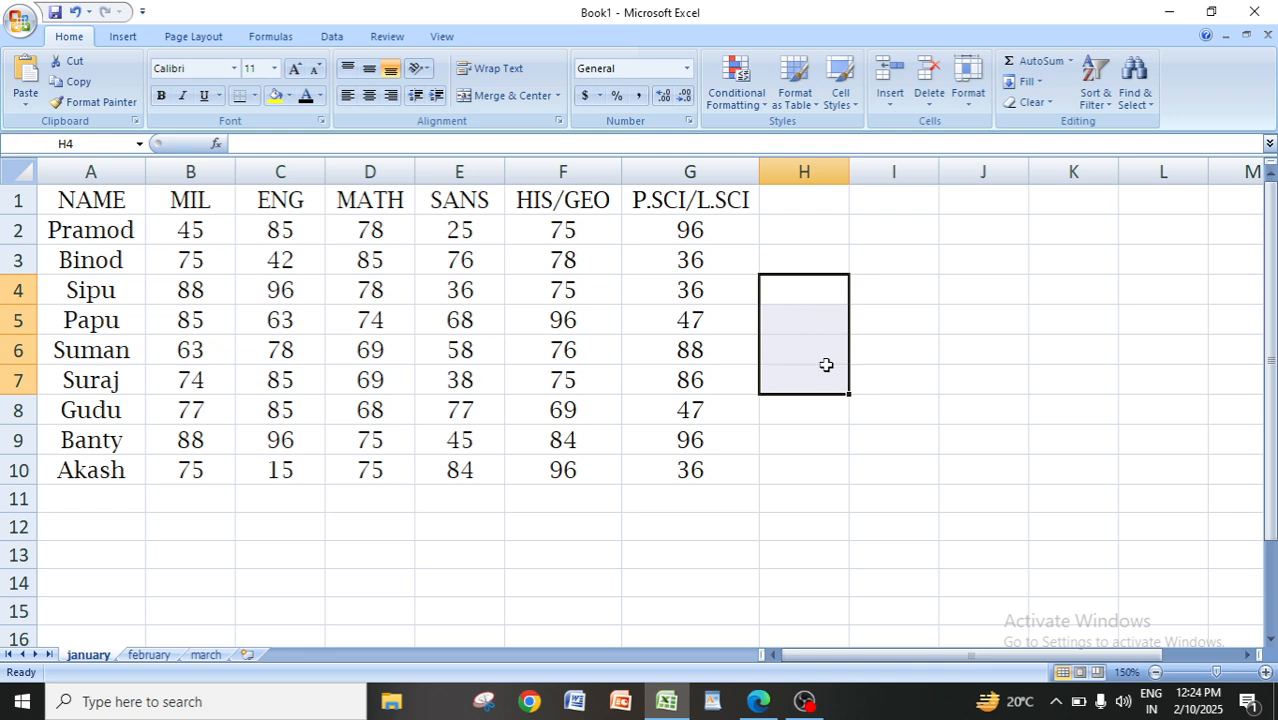
Switch to the PDF in Edge, read the handwritten notes on formatting cells, and return to the Excel workbook
{"action": "left_click", "coordinate": [1052, 314]}
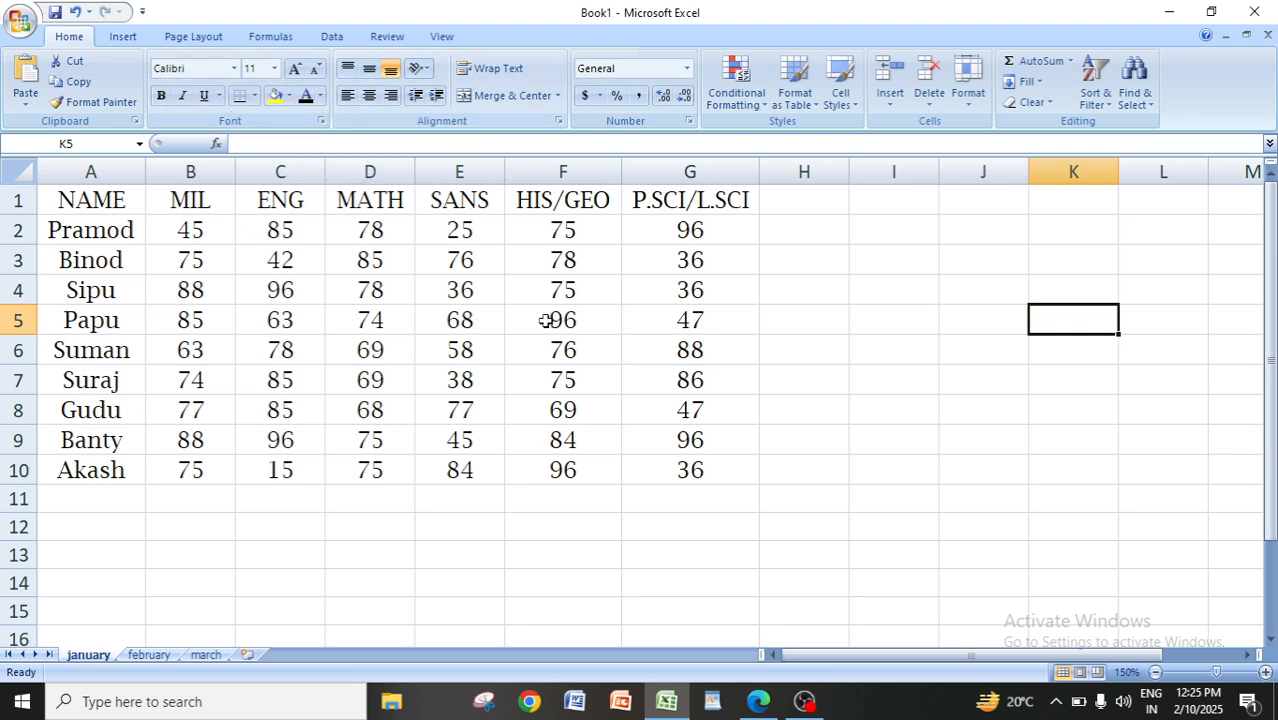
{"action": "left_click", "coordinate": [768, 705]}
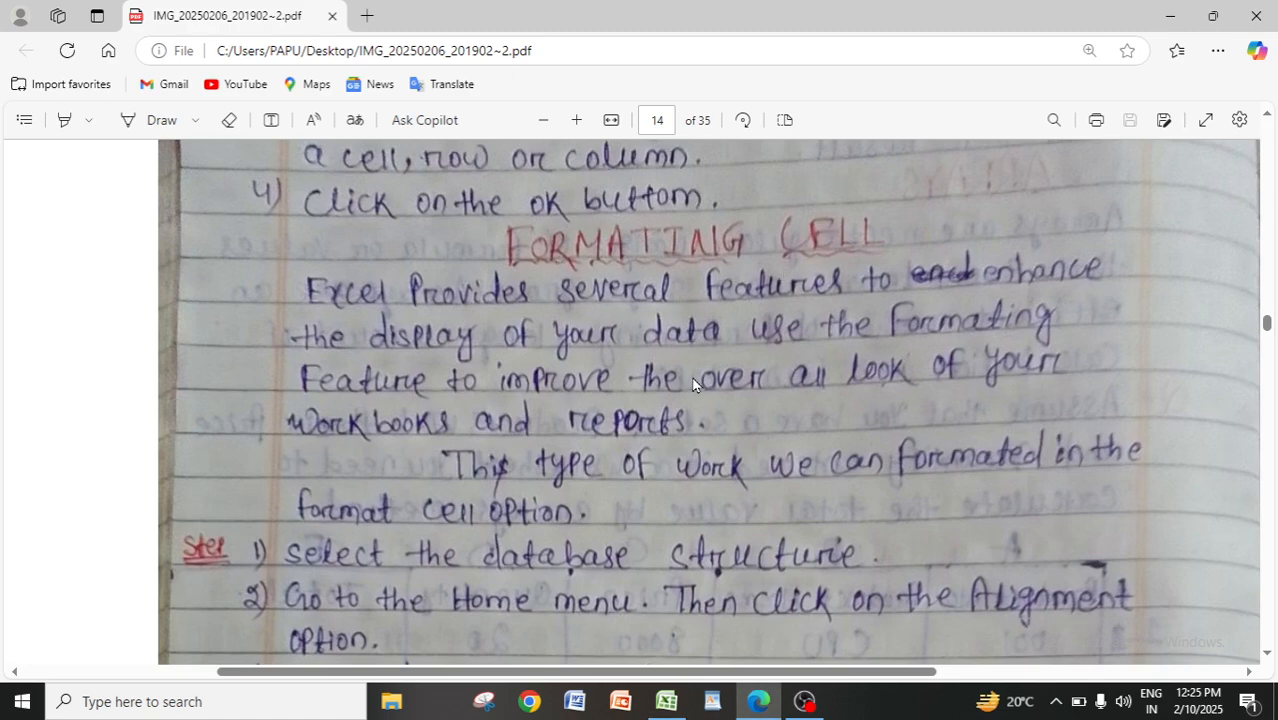
{"action": "scroll", "coordinate": [680, 372], "scroll_direction": "down", "scroll_amount": 5}
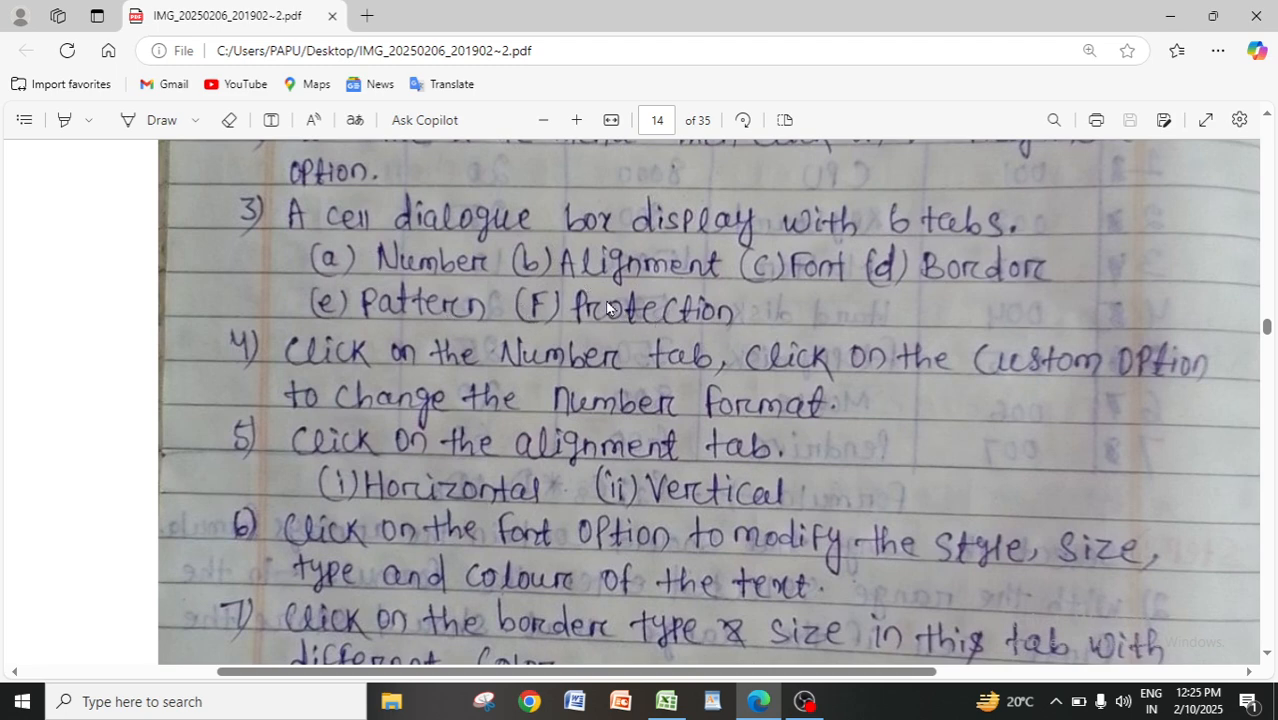
{"action": "left_click", "coordinate": [667, 701]}
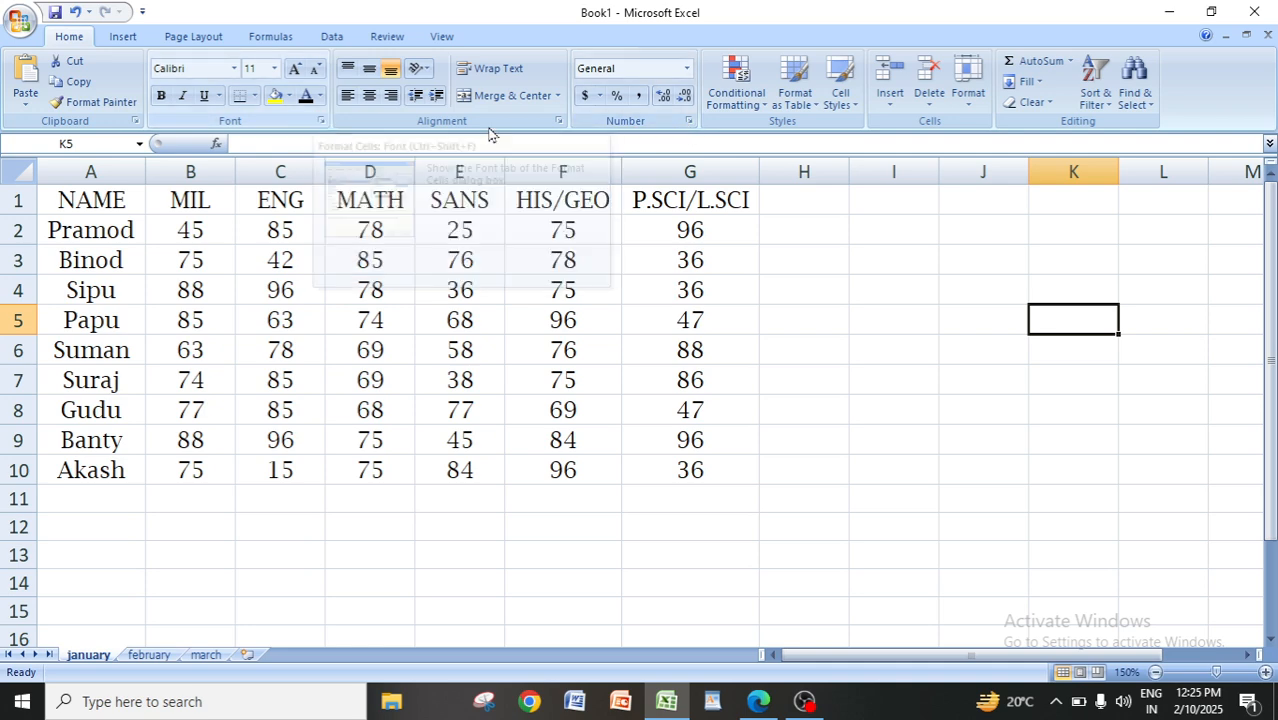
Review the Number, Alignment, Font, Border, Fill and Protection settings of cell K5 in the Format Cells dialog, leaving them unchanged
{"action": "left_click", "coordinate": [320, 123]}
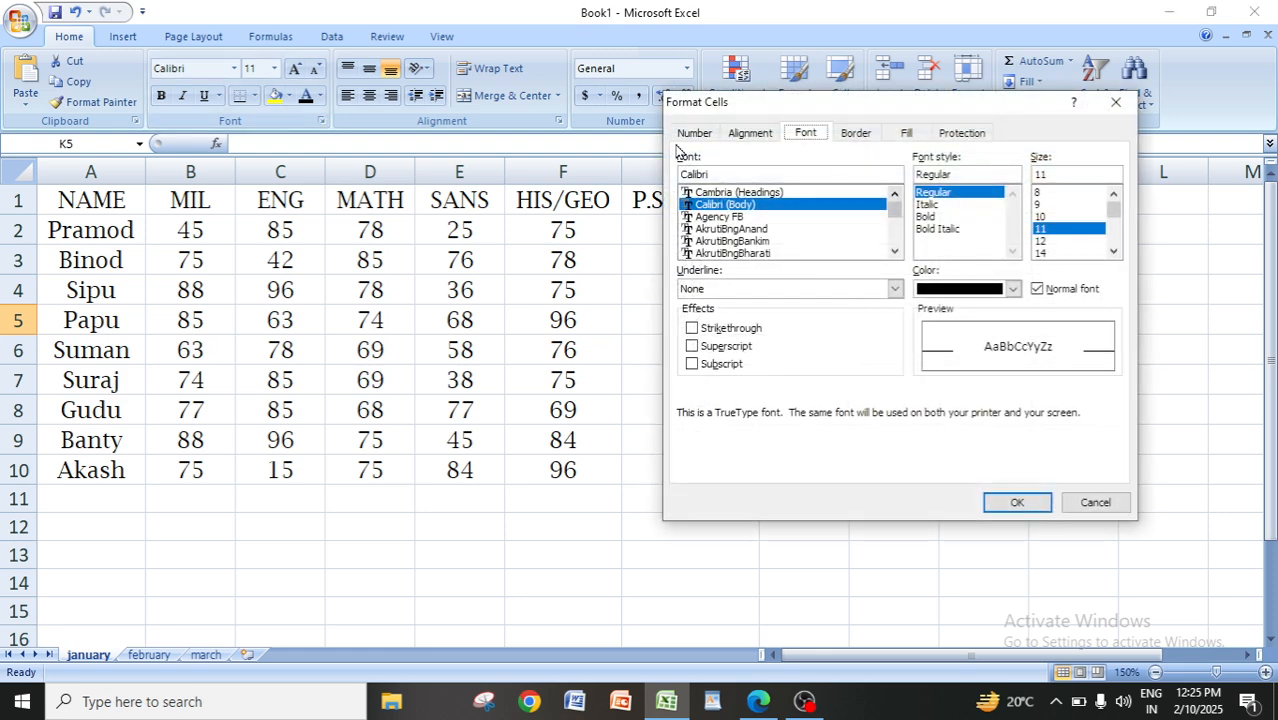
{"action": "left_click", "coordinate": [688, 137]}
{"action": "left_click", "coordinate": [750, 136]}
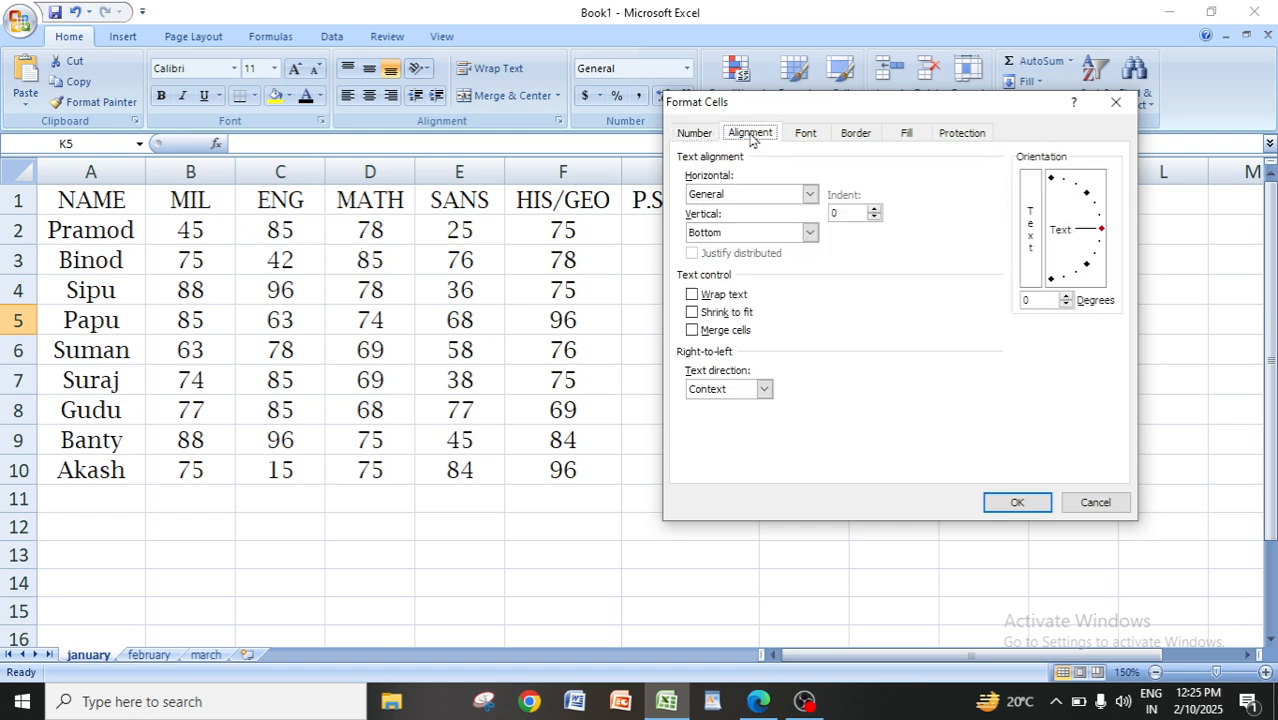
{"action": "left_click", "coordinate": [806, 137]}
{"action": "left_click", "coordinate": [853, 136]}
{"action": "left_click", "coordinate": [906, 134]}
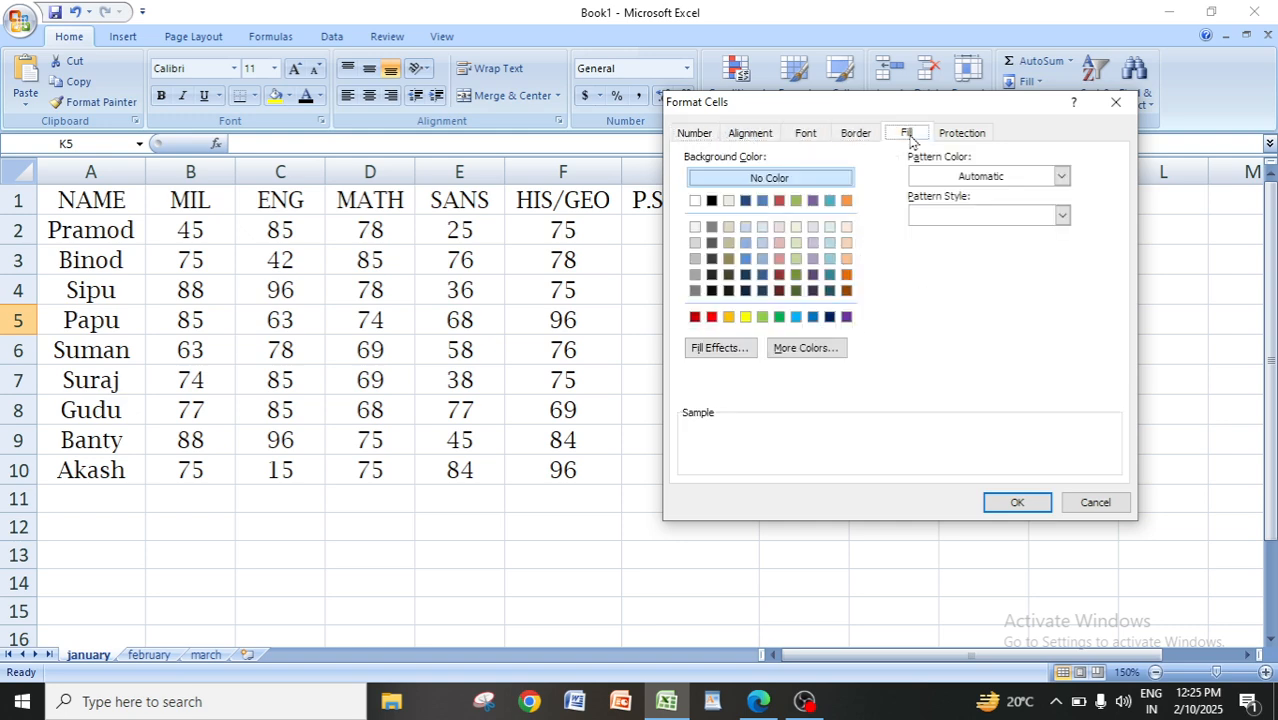
{"action": "left_click", "coordinate": [961, 134]}
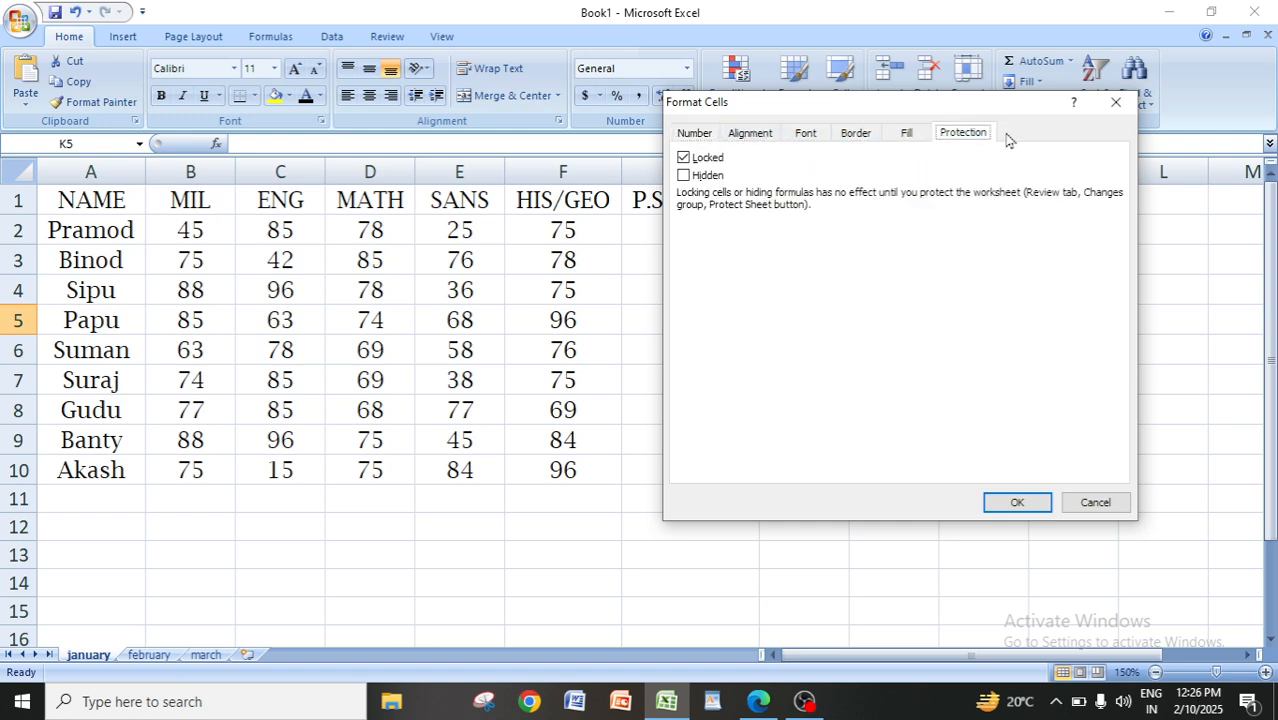
{"action": "left_click", "coordinate": [700, 137]}
{"action": "left_click", "coordinate": [1116, 102]}
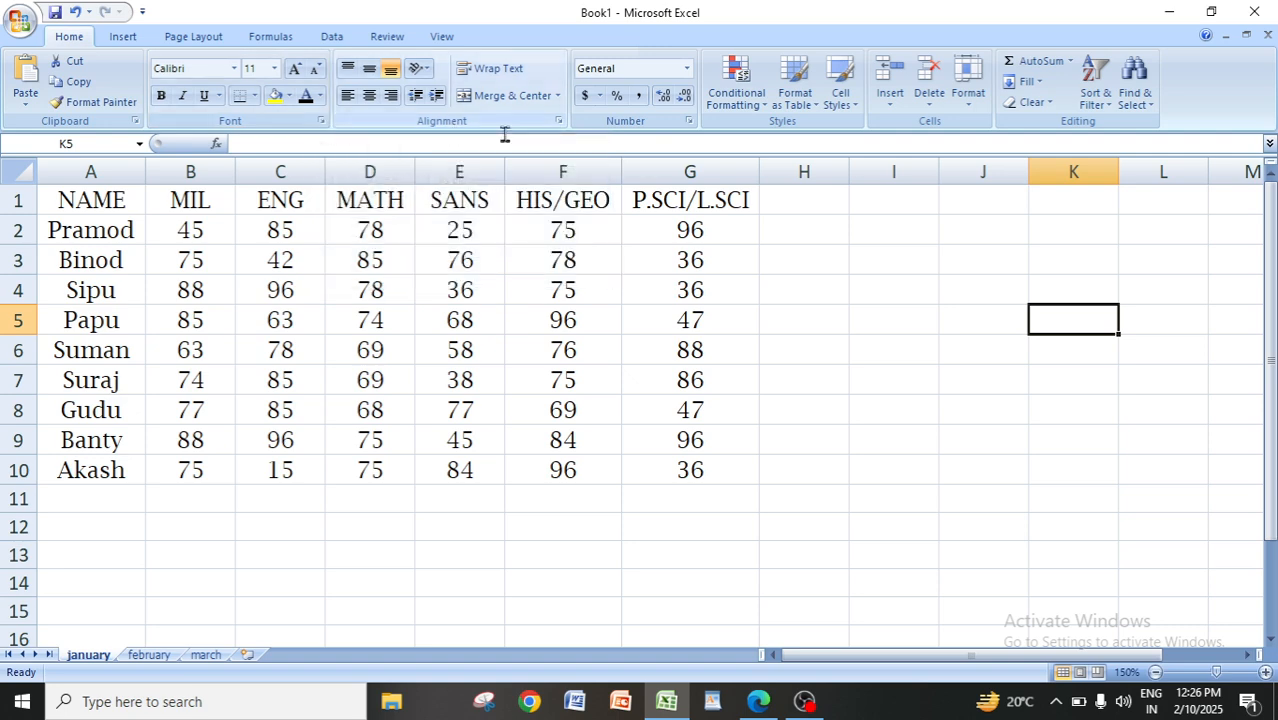
Open Format Cells directly at its Alignment settings and at its Number settings, closing the dialog each time
{"action": "left_click", "coordinate": [559, 122]}
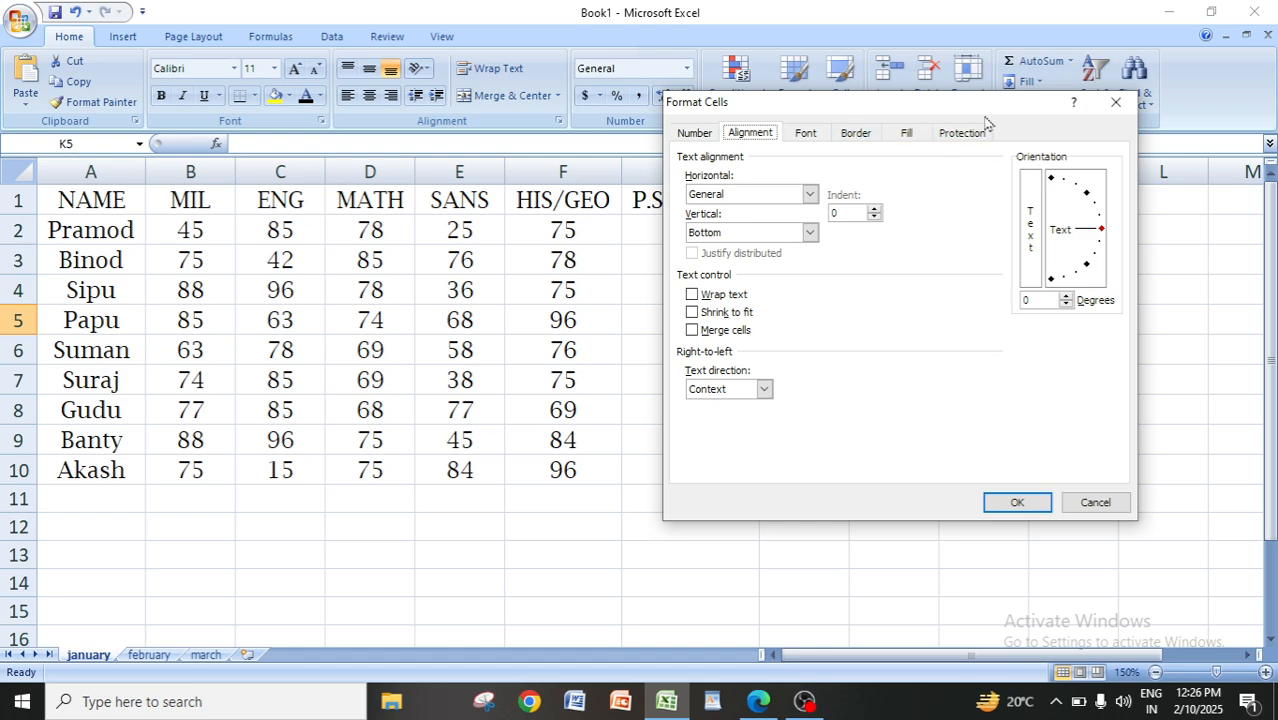
{"action": "left_click", "coordinate": [1115, 104]}
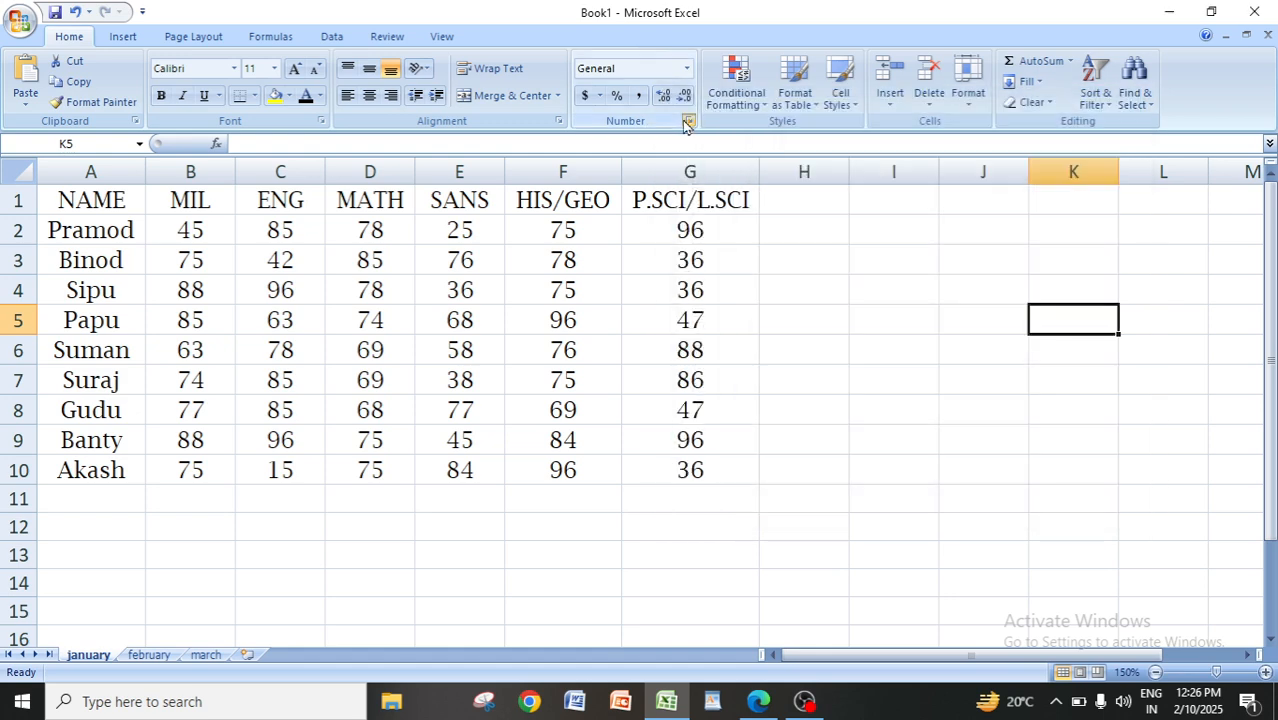
{"action": "left_click", "coordinate": [688, 121]}
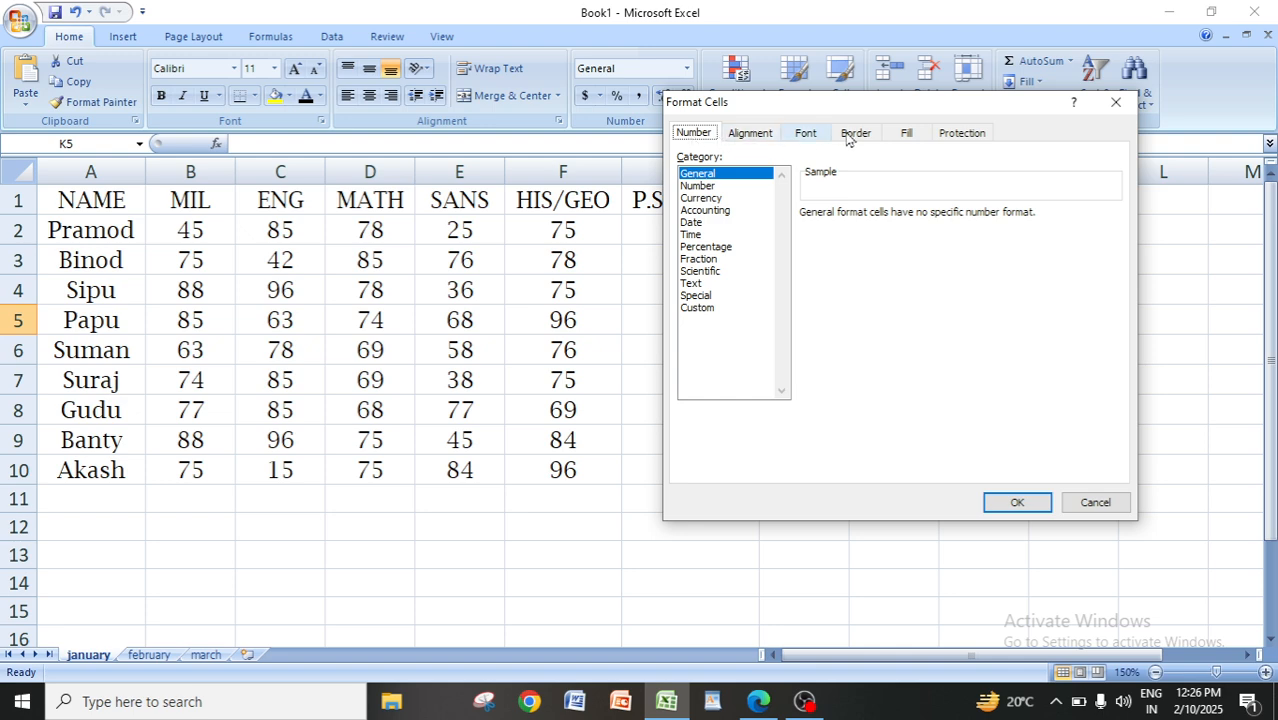
{"action": "left_click", "coordinate": [1115, 104]}
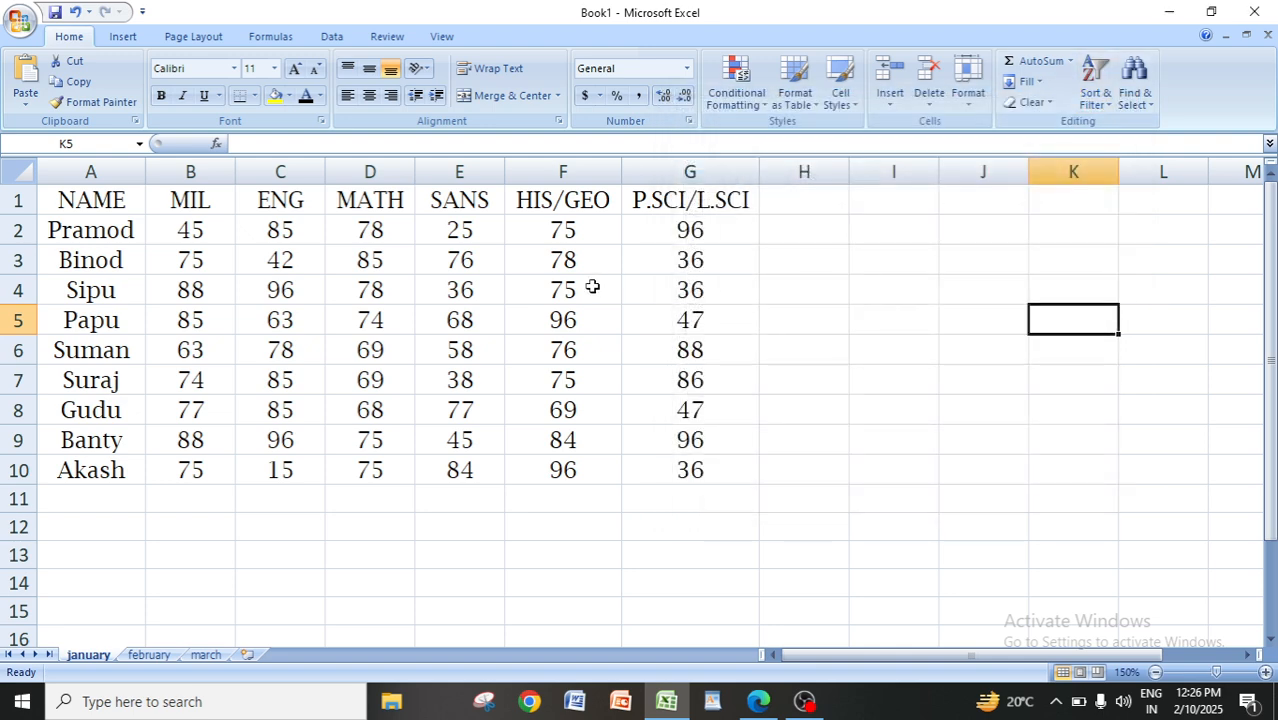
Compare the Number, Alignment and Font settings in Format Cells with the matching ribbon groups, and close the dialog
{"action": "left_click", "coordinate": [321, 122]}
{"action": "left_click_drag", "start_coordinate": [718, 113], "coordinate": [858, 112]}
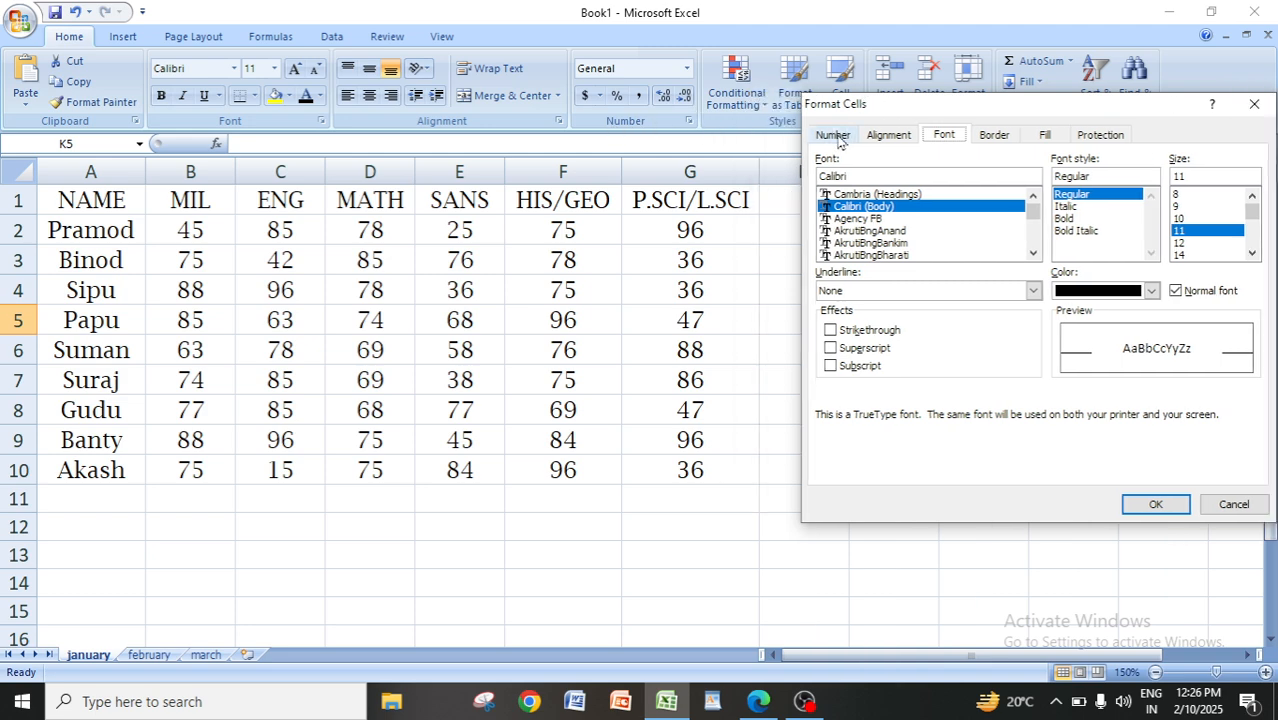
{"action": "left_click", "coordinate": [832, 136]}
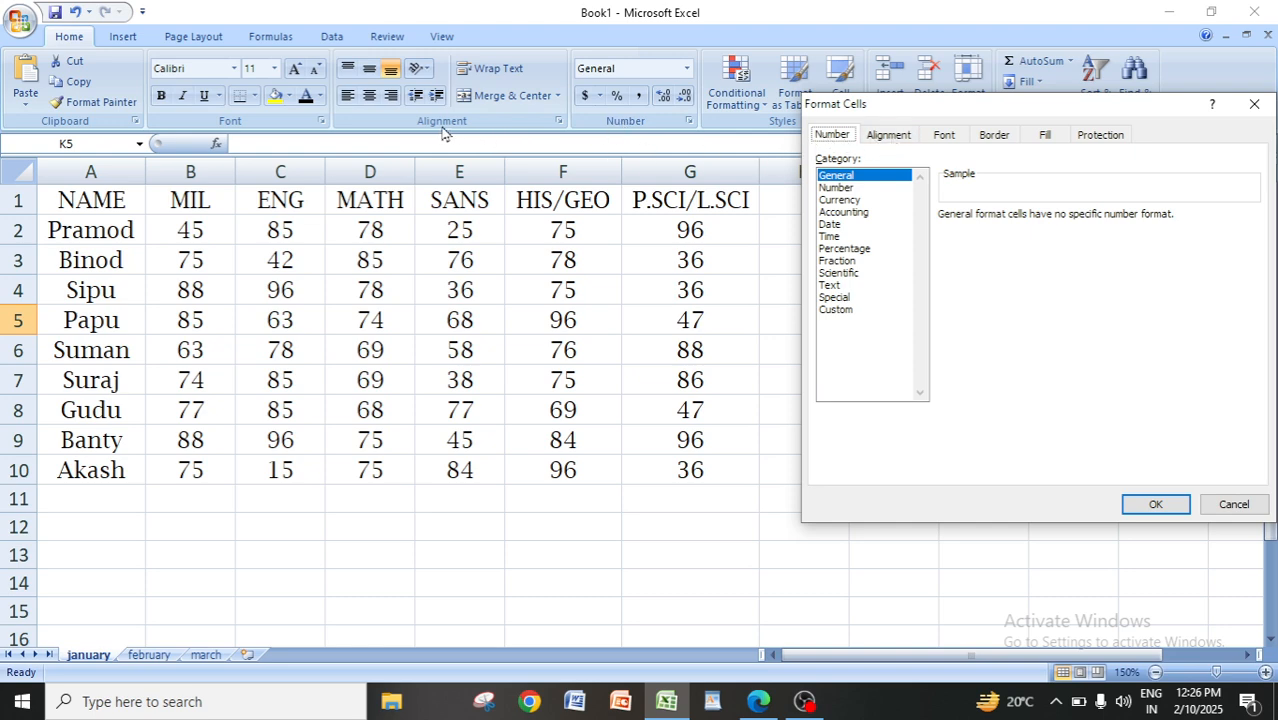
{"action": "left_click", "coordinate": [880, 137]}
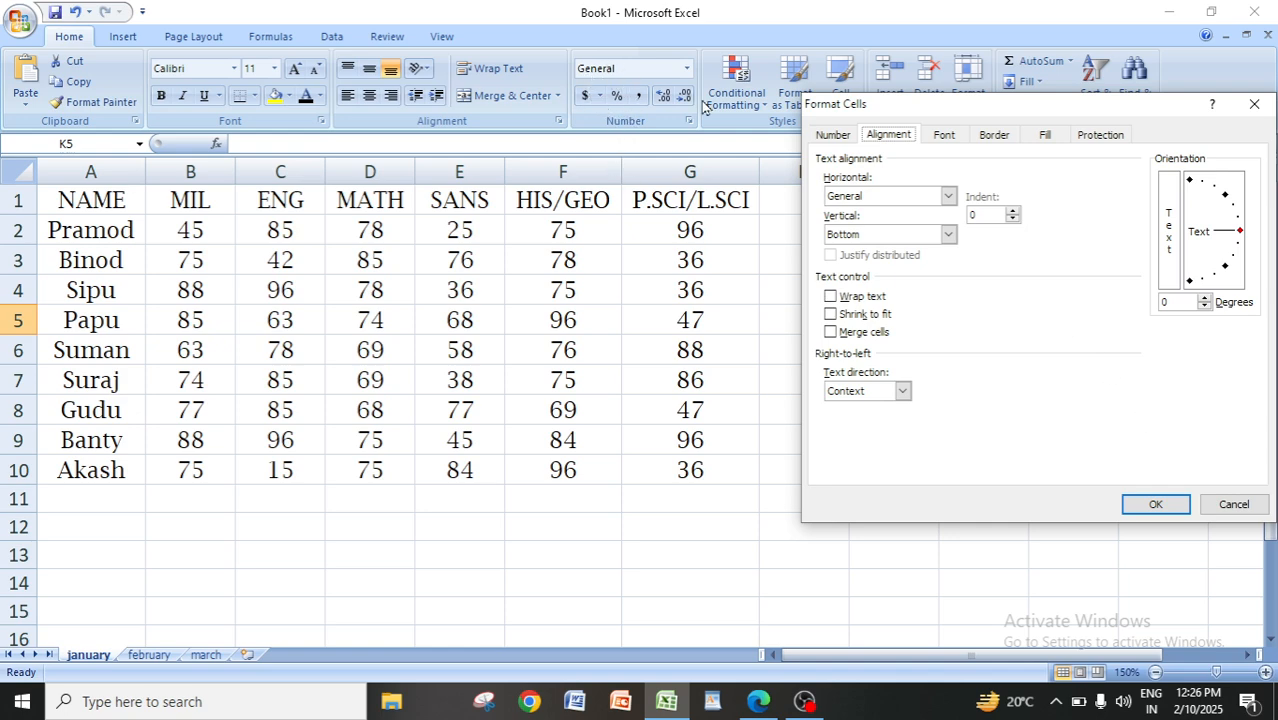
{"action": "left_click", "coordinate": [832, 134]}
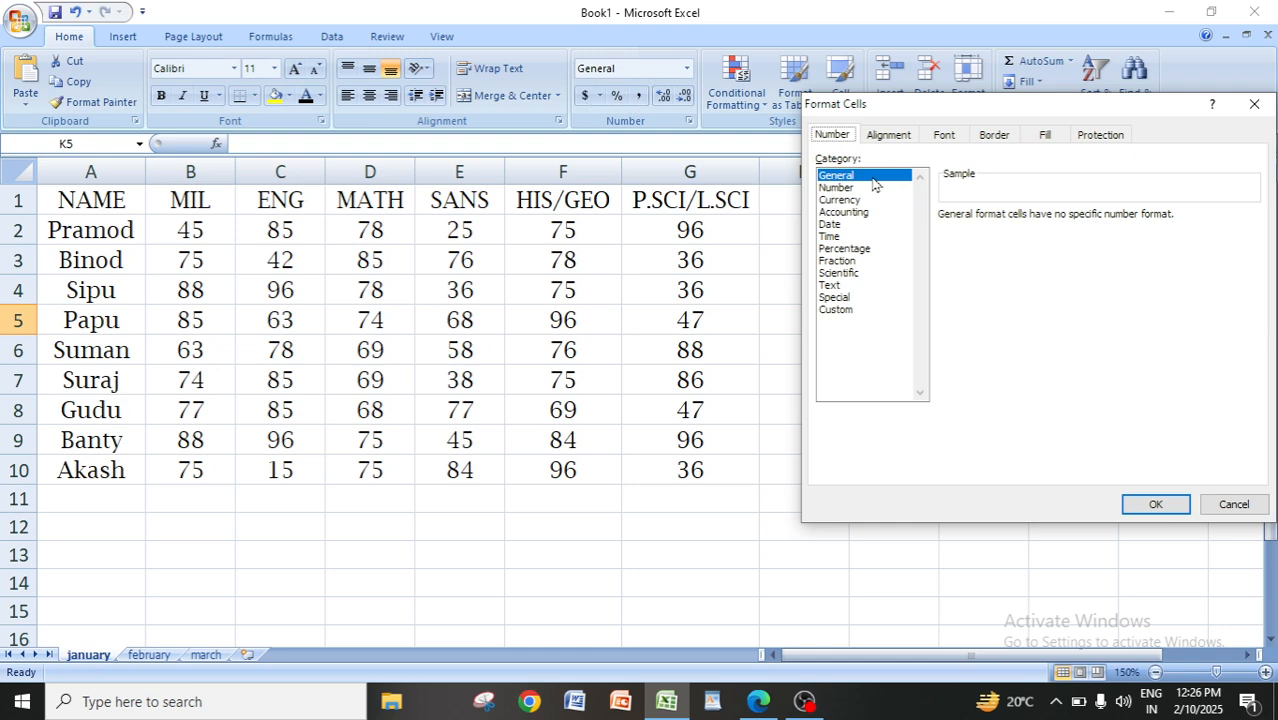
{"action": "left_click", "coordinate": [890, 136]}
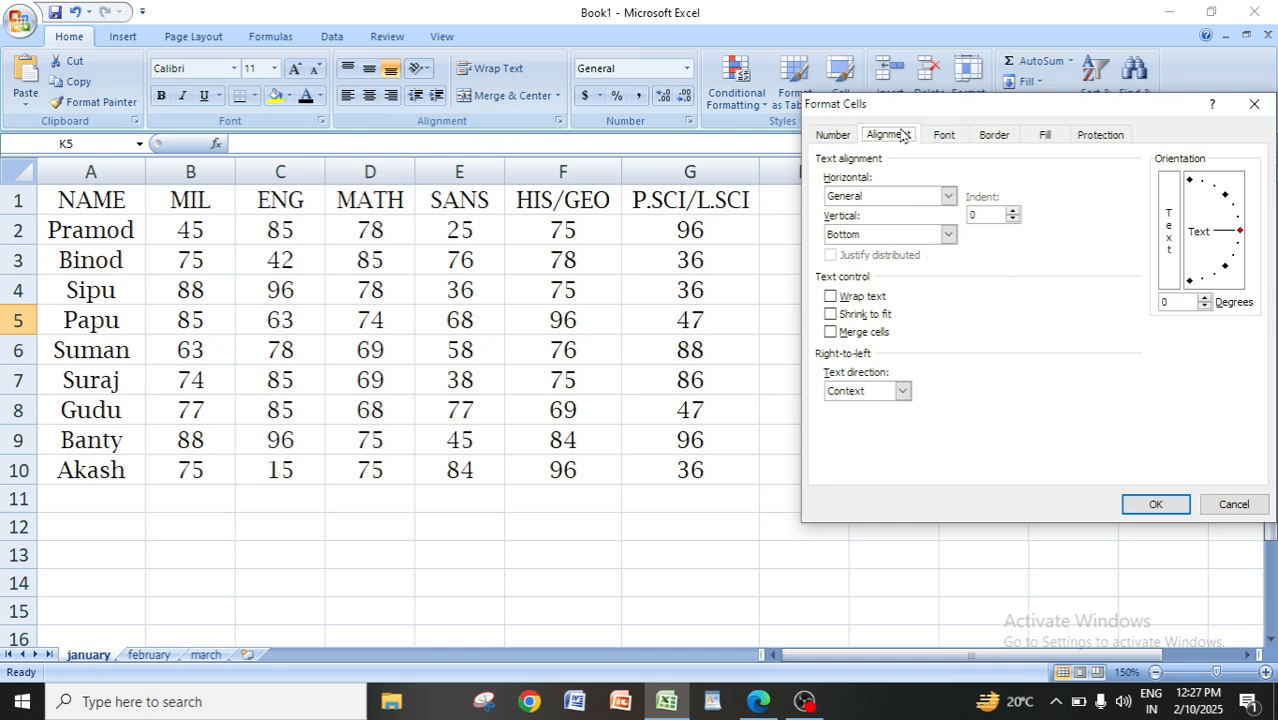
{"action": "left_click", "coordinate": [945, 138]}
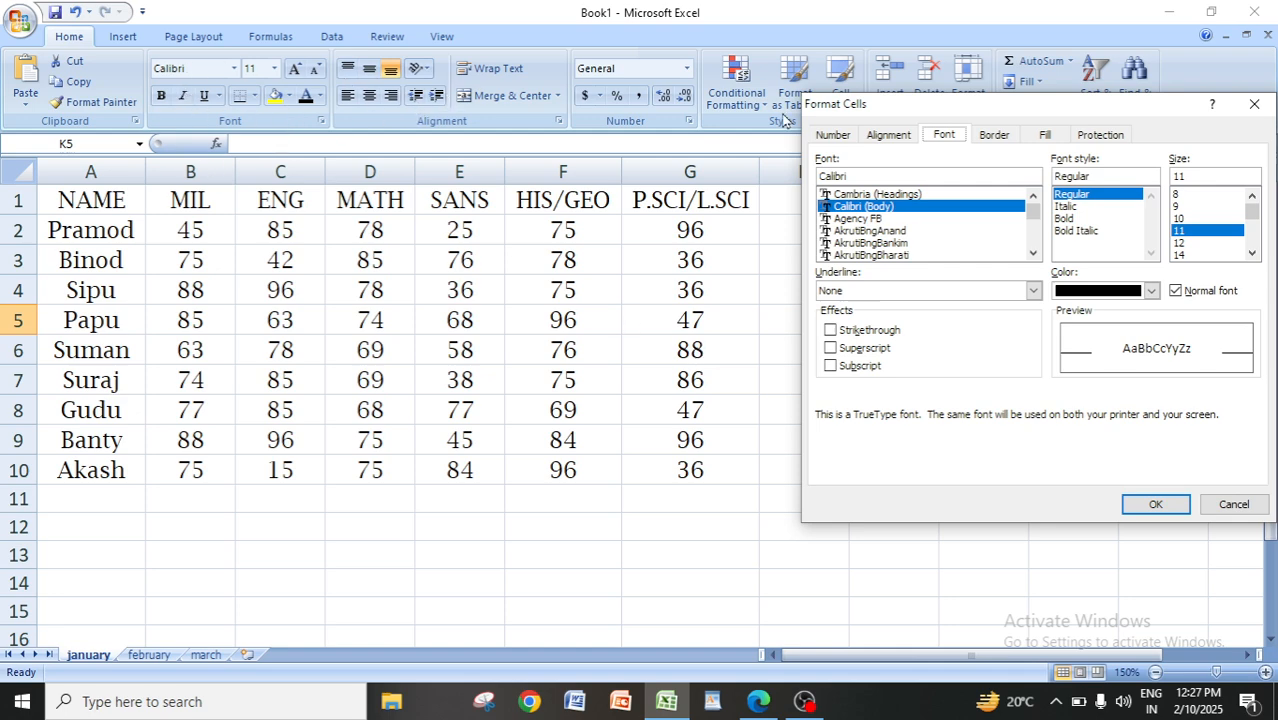
{"action": "left_click_drag", "start_coordinate": [1030, 110], "coordinate": [876, 114]}
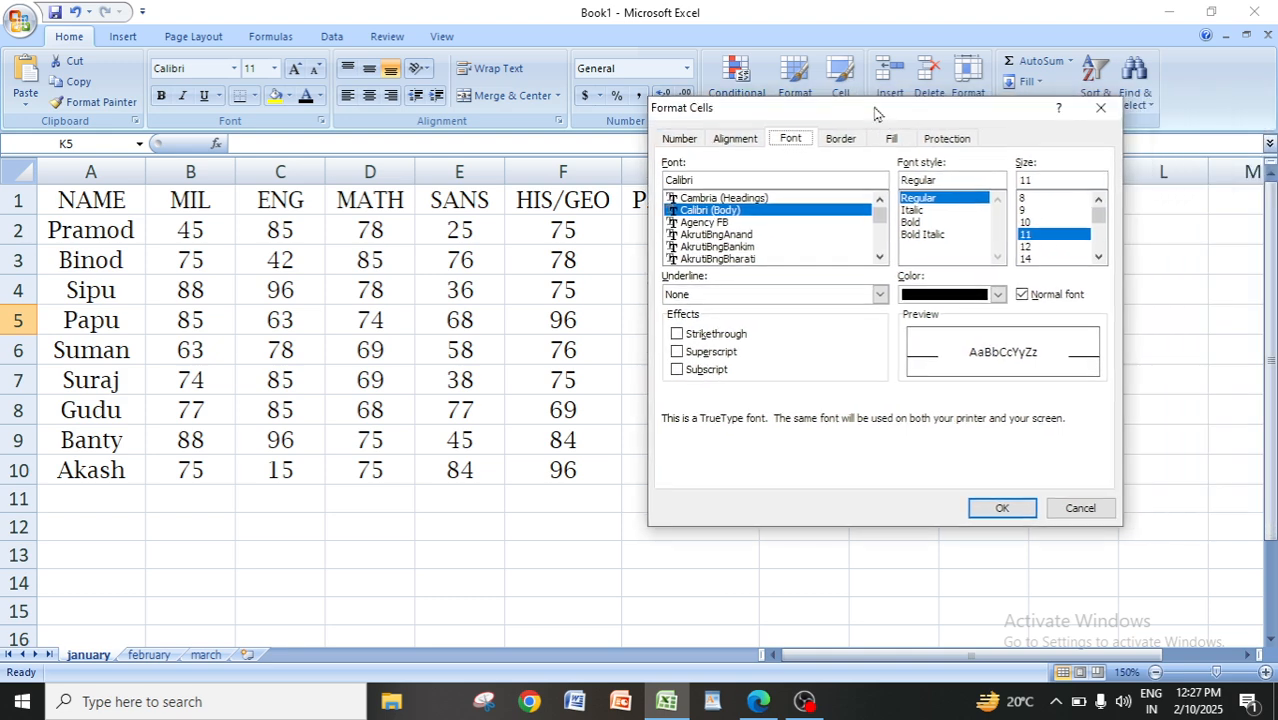
{"action": "left_click", "coordinate": [1099, 108]}
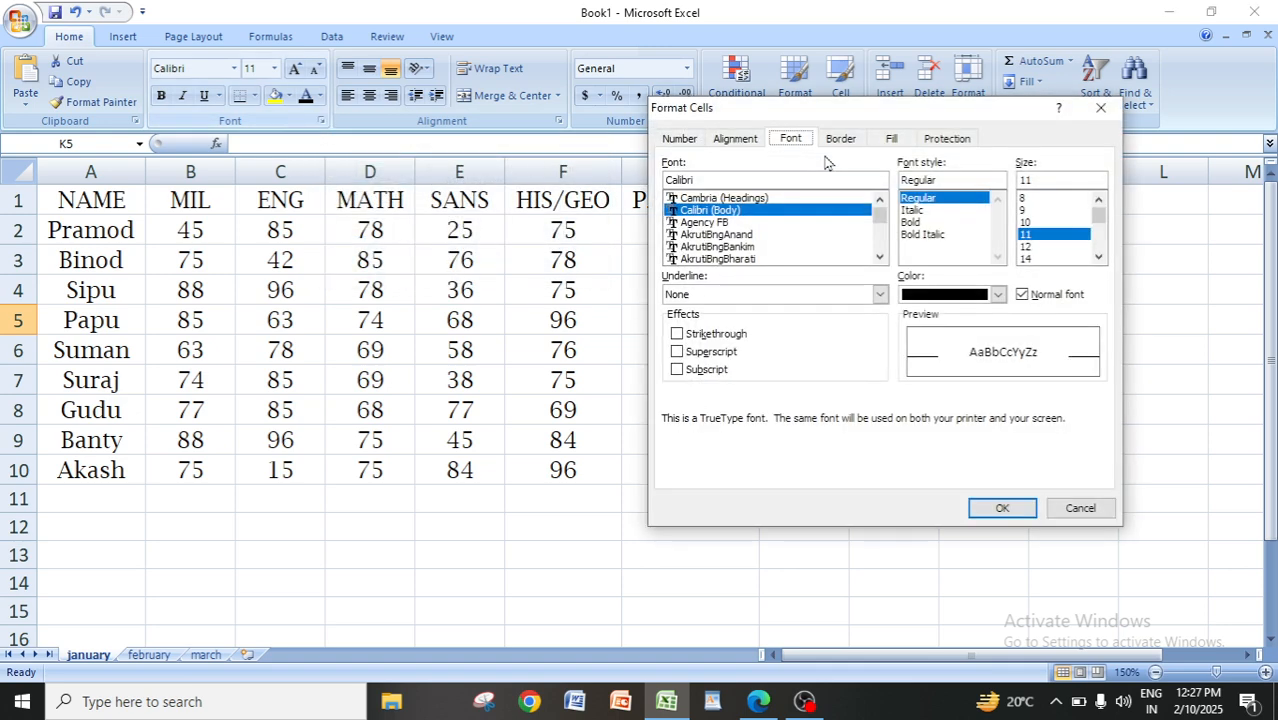
{"action": "left_click", "coordinate": [1099, 108]}
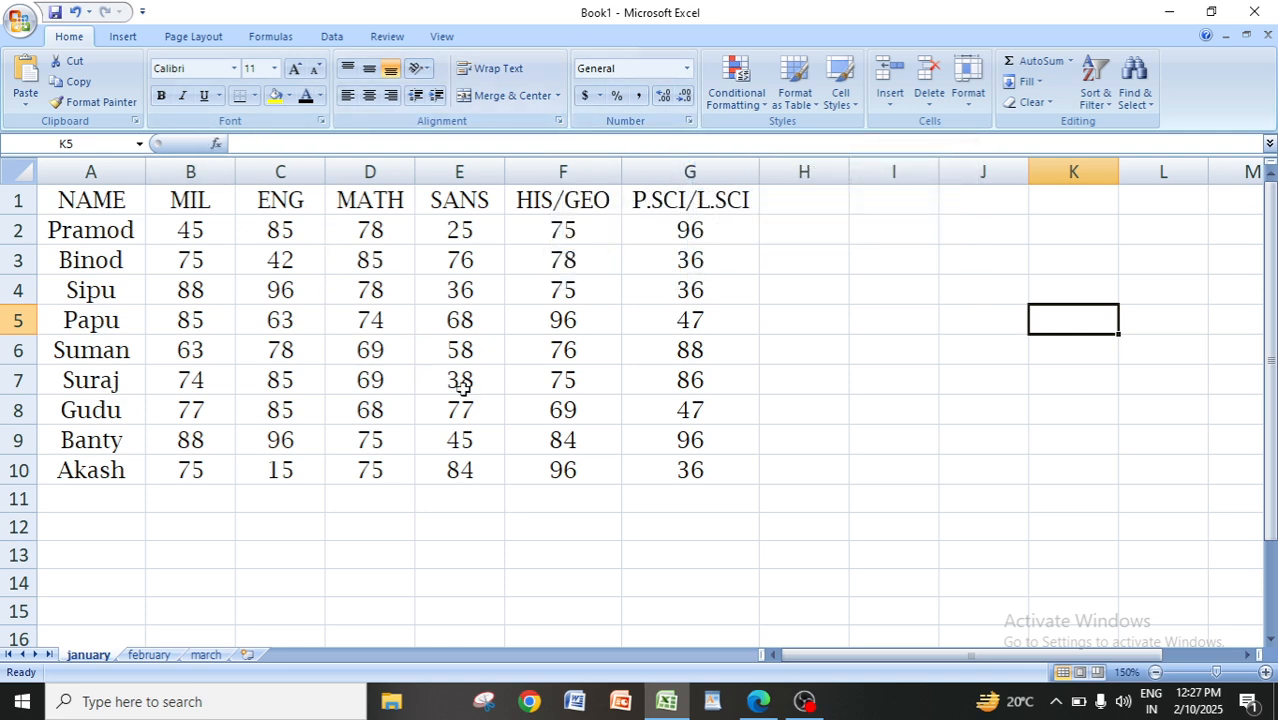
Check the PDF notes in Edge, and go through the Number, Alignment and Font settings of Format Cells in Excel
{"action": "left_click", "coordinate": [771, 702]}
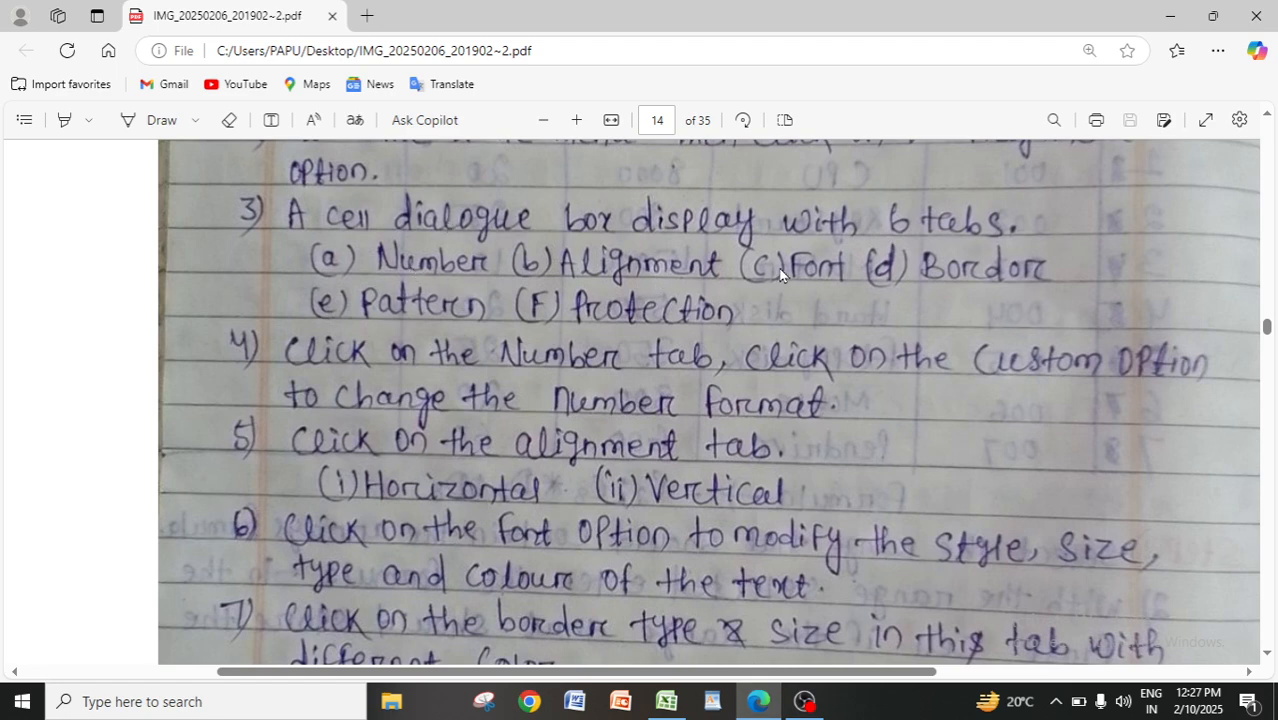
{"action": "left_click", "coordinate": [666, 701]}
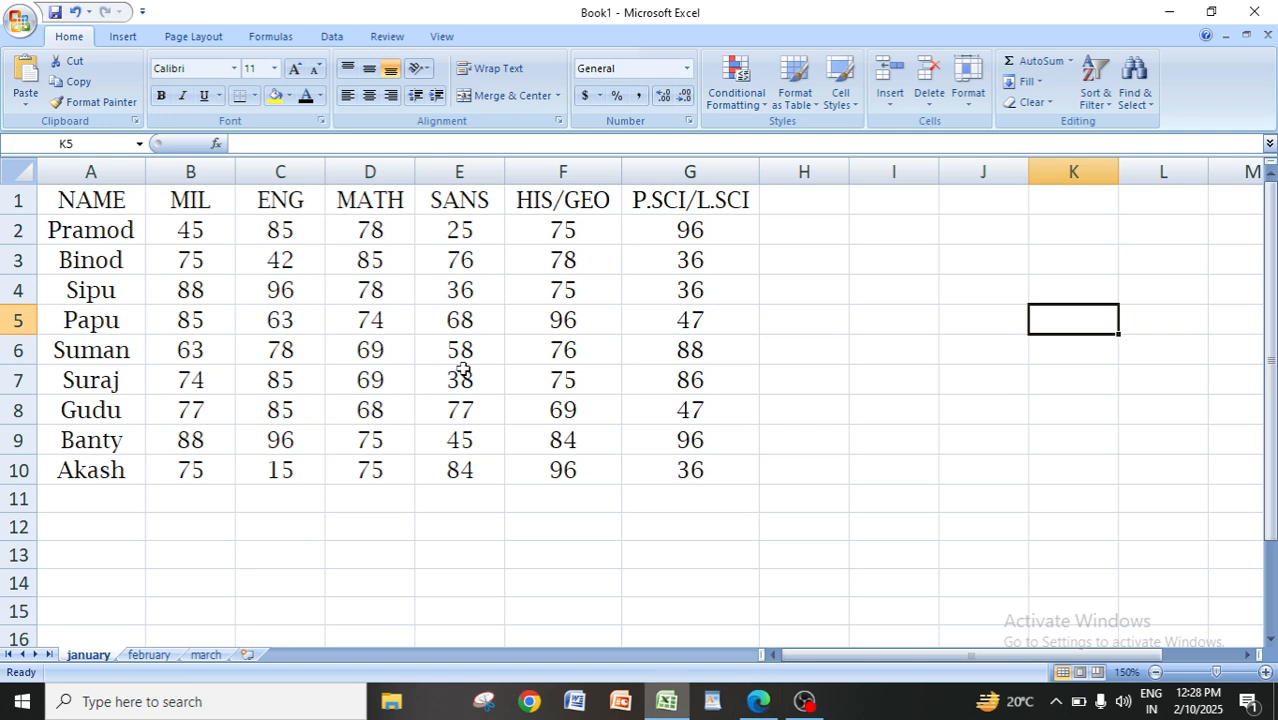
{"action": "left_click", "coordinate": [321, 121]}
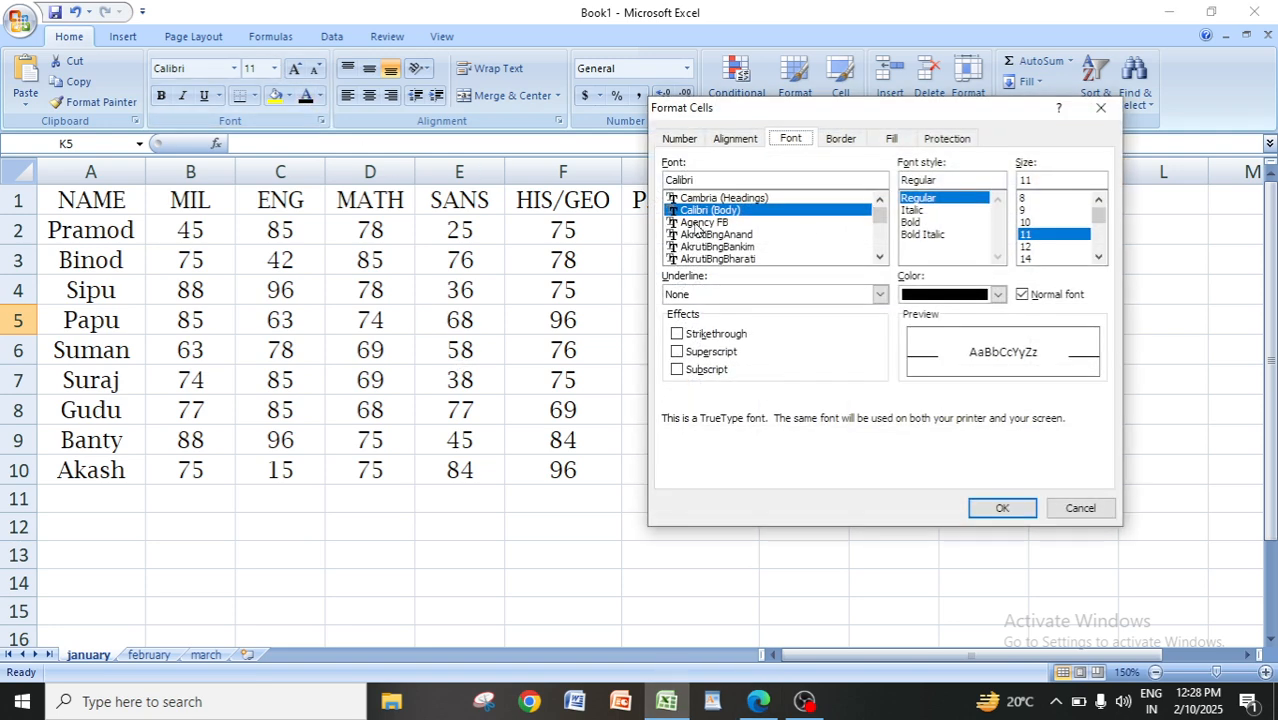
{"action": "left_click", "coordinate": [676, 142]}
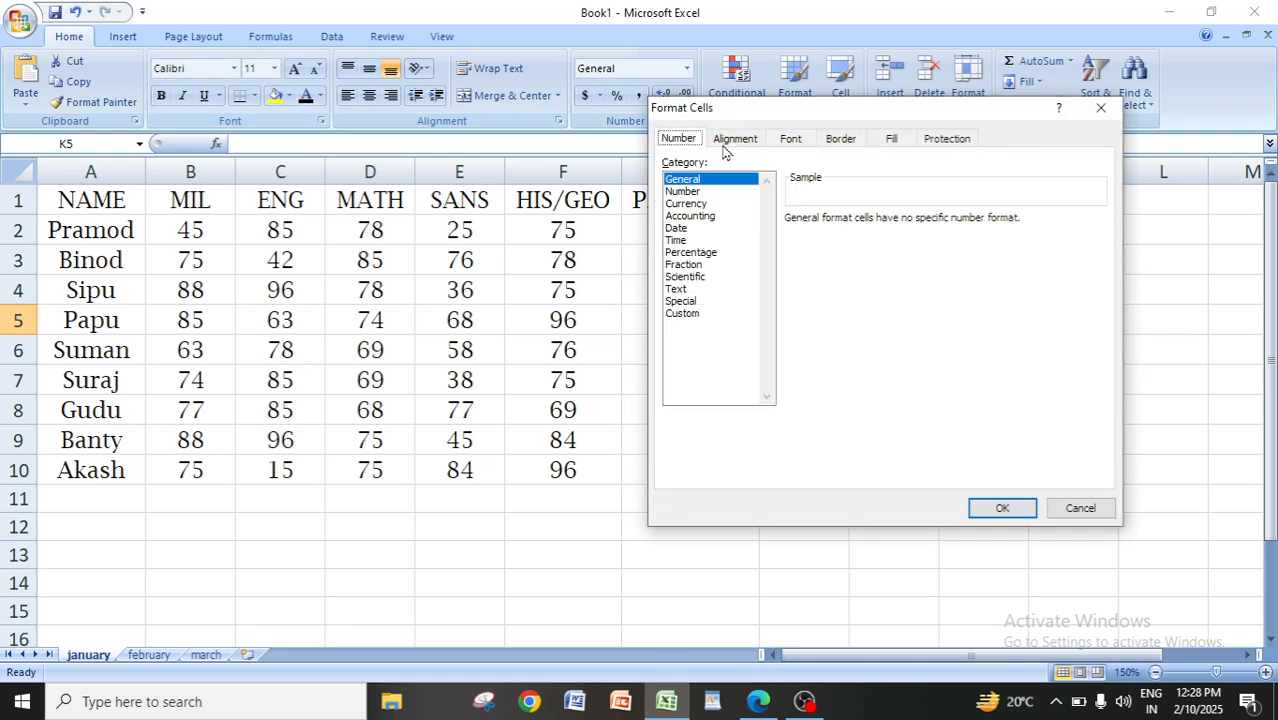
{"action": "left_click", "coordinate": [744, 144]}
{"action": "left_click", "coordinate": [792, 144]}
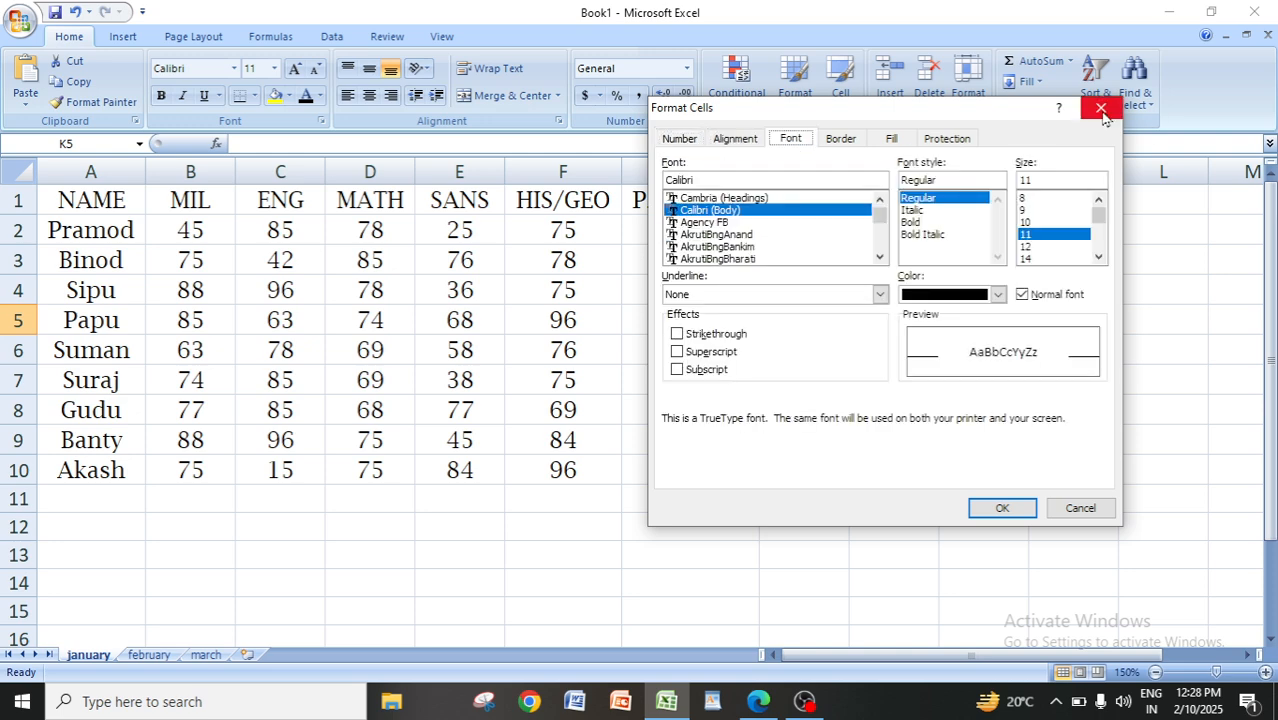
{"action": "left_click", "coordinate": [1001, 505]}
Switch to the PDF in Edge, read on to the alignment and orientation sketch on page 15, and return to Excel
{"action": "left_click", "coordinate": [752, 706]}
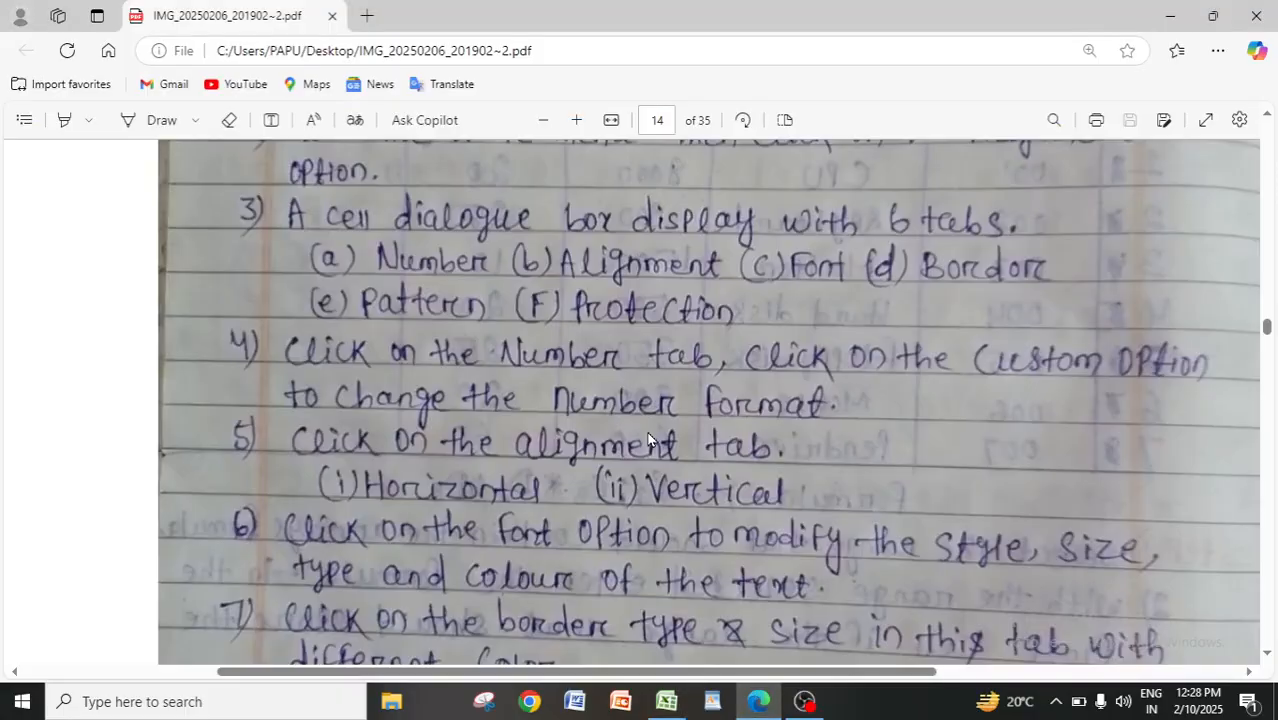
{"action": "scroll", "coordinate": [648, 437], "scroll_direction": "down", "scroll_amount": 5}
{"action": "scroll", "coordinate": [648, 437], "scroll_direction": "down", "scroll_amount": 7}
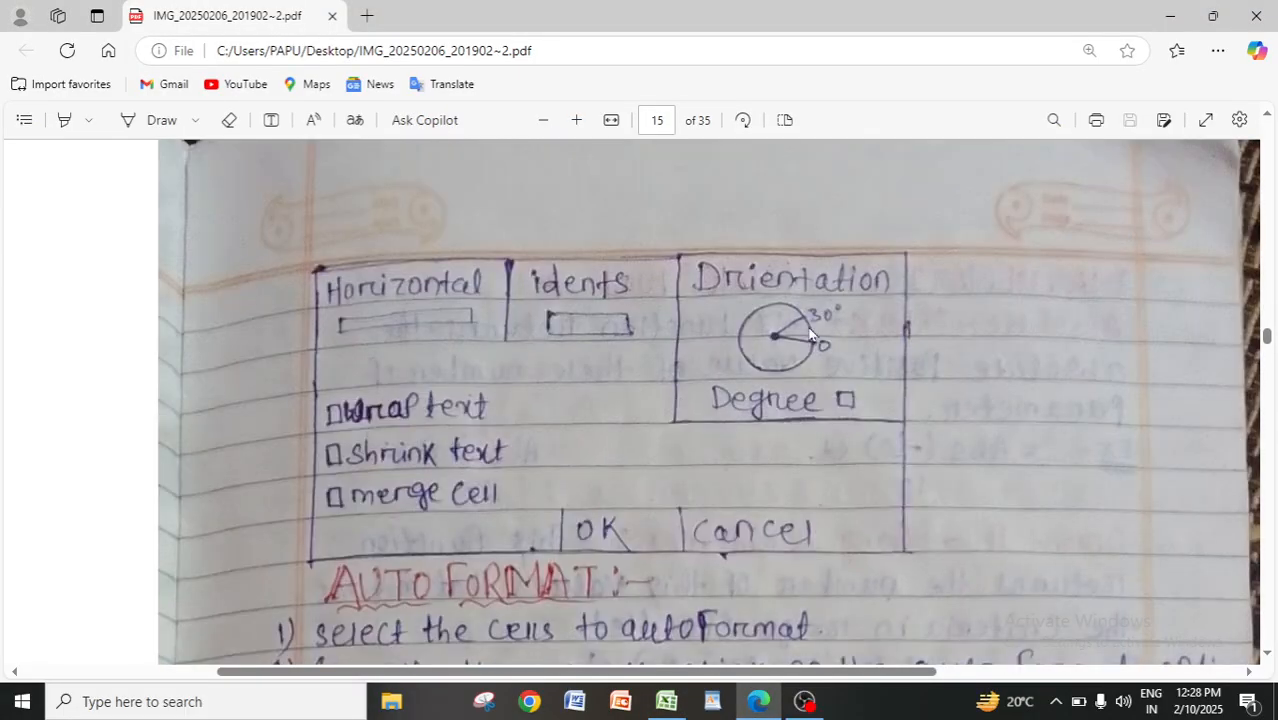
{"action": "left_click", "coordinate": [666, 701]}
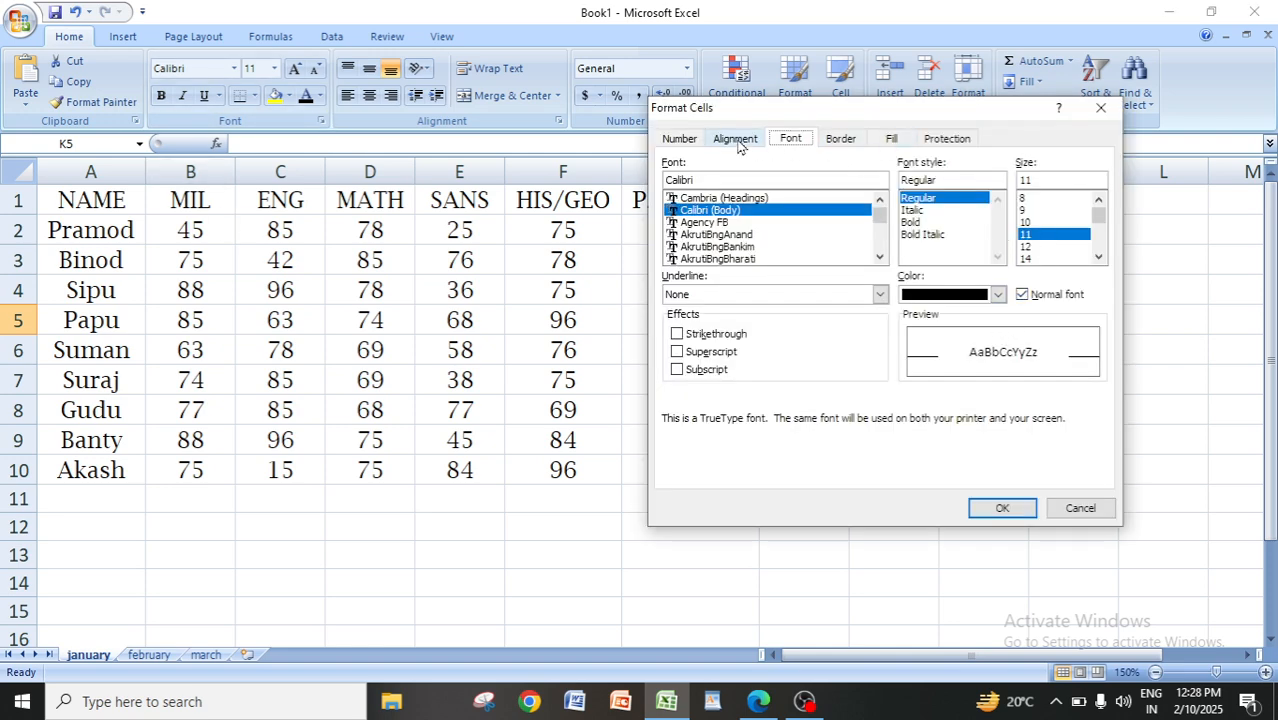
{"action": "left_click", "coordinate": [737, 140]}
{"action": "left_click_drag", "start_coordinate": [1088, 240], "coordinate": [1052, 214]}
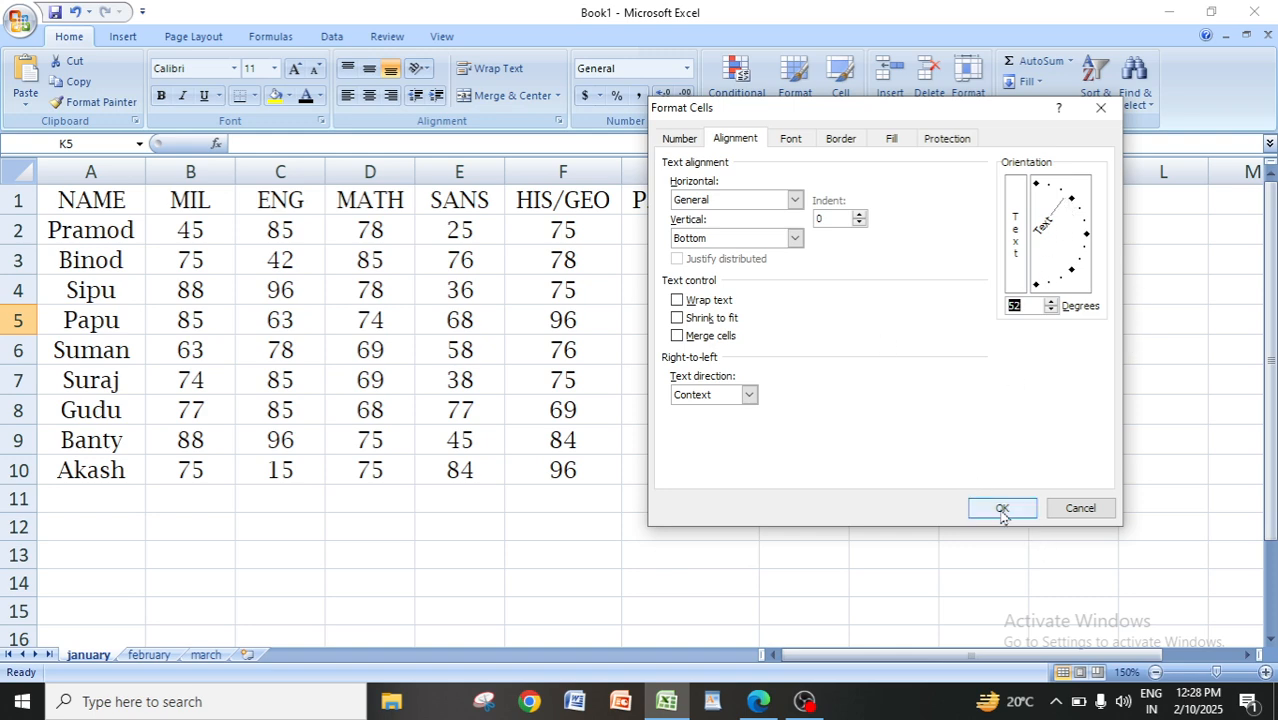
{"action": "left_click", "coordinate": [1100, 107]}
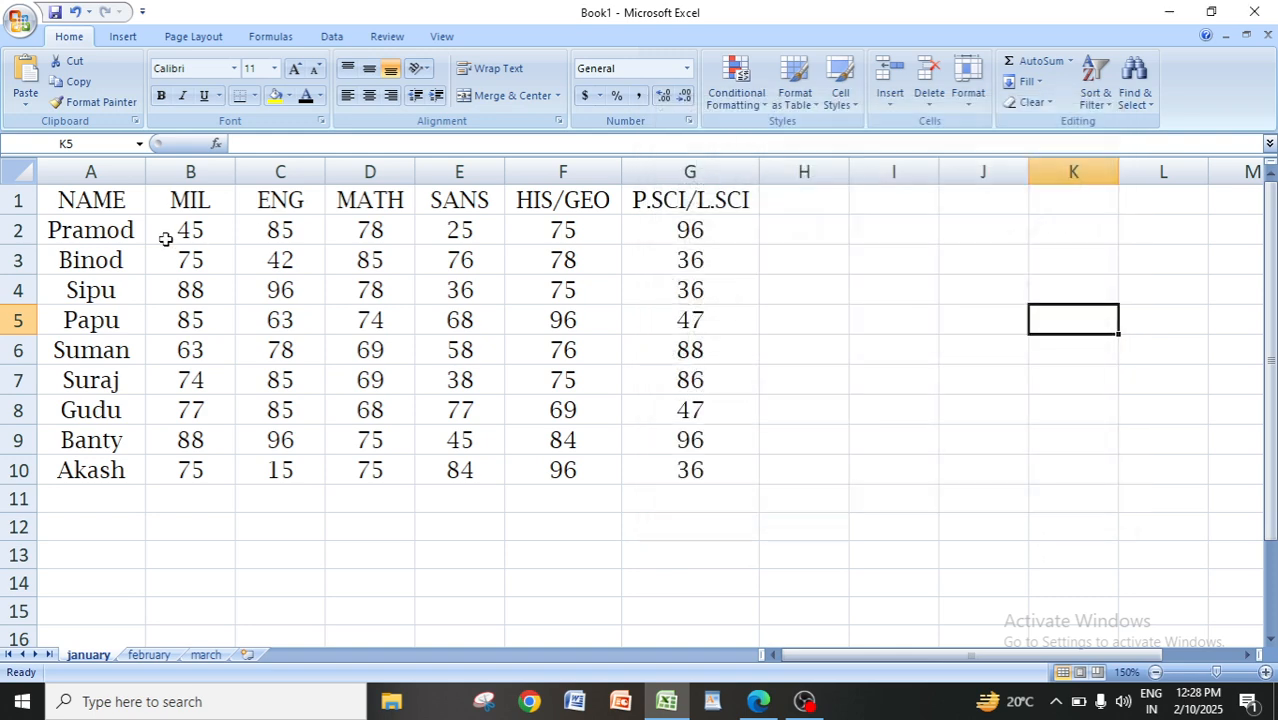
Rotate the text of the marks table A1:G10 to 47 degrees in Format Cells, and undo the rotation
{"action": "left_click_drag", "start_coordinate": [88, 200], "coordinate": [679, 471]}
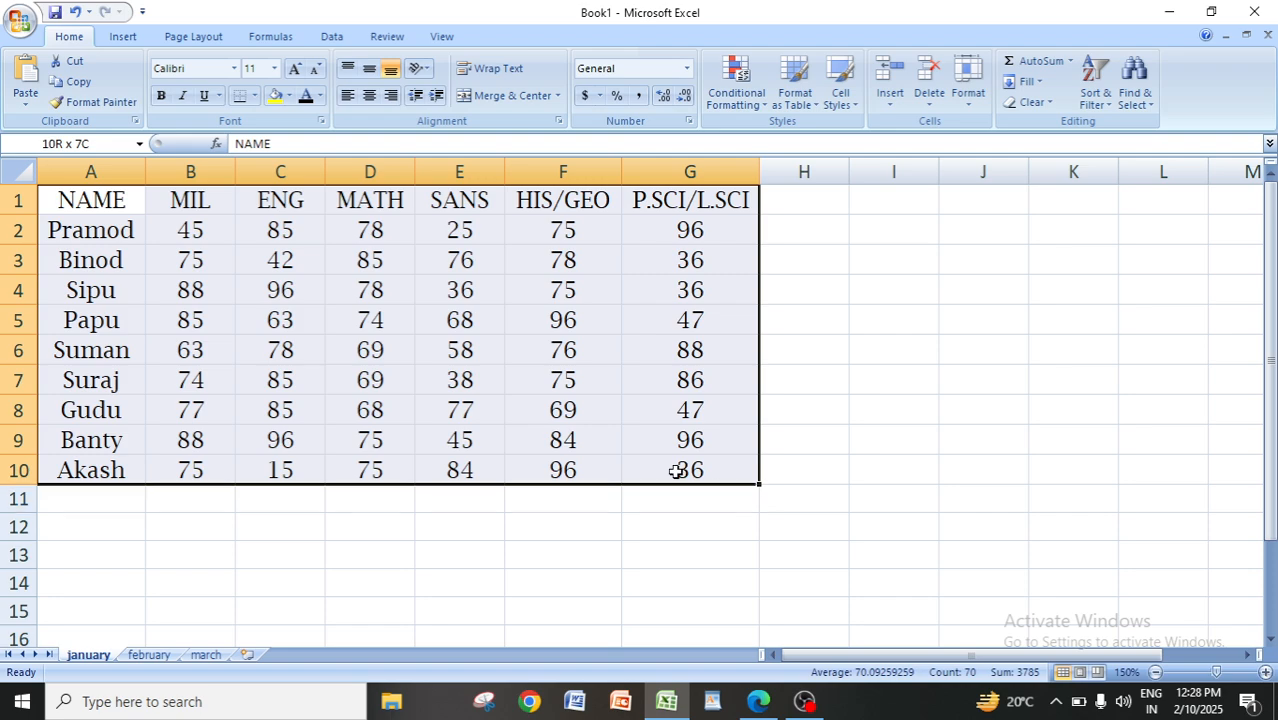
{"action": "left_click", "coordinate": [320, 121]}
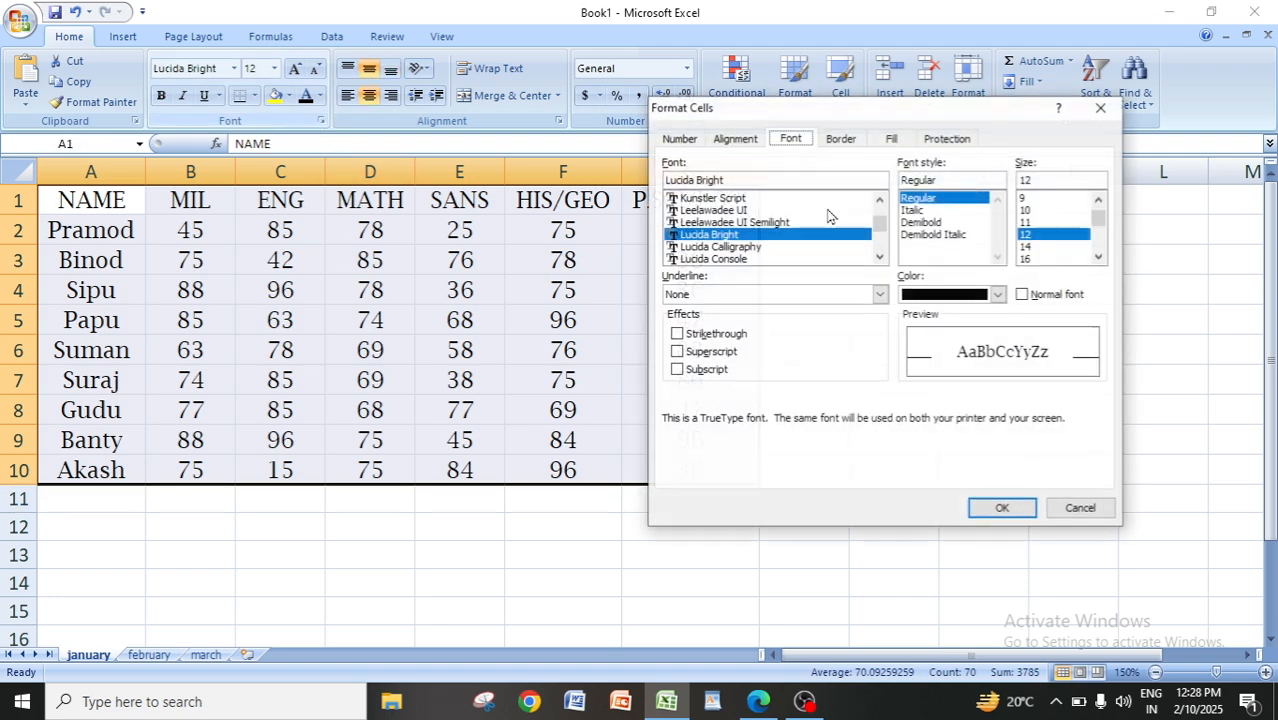
{"action": "left_click", "coordinate": [733, 139]}
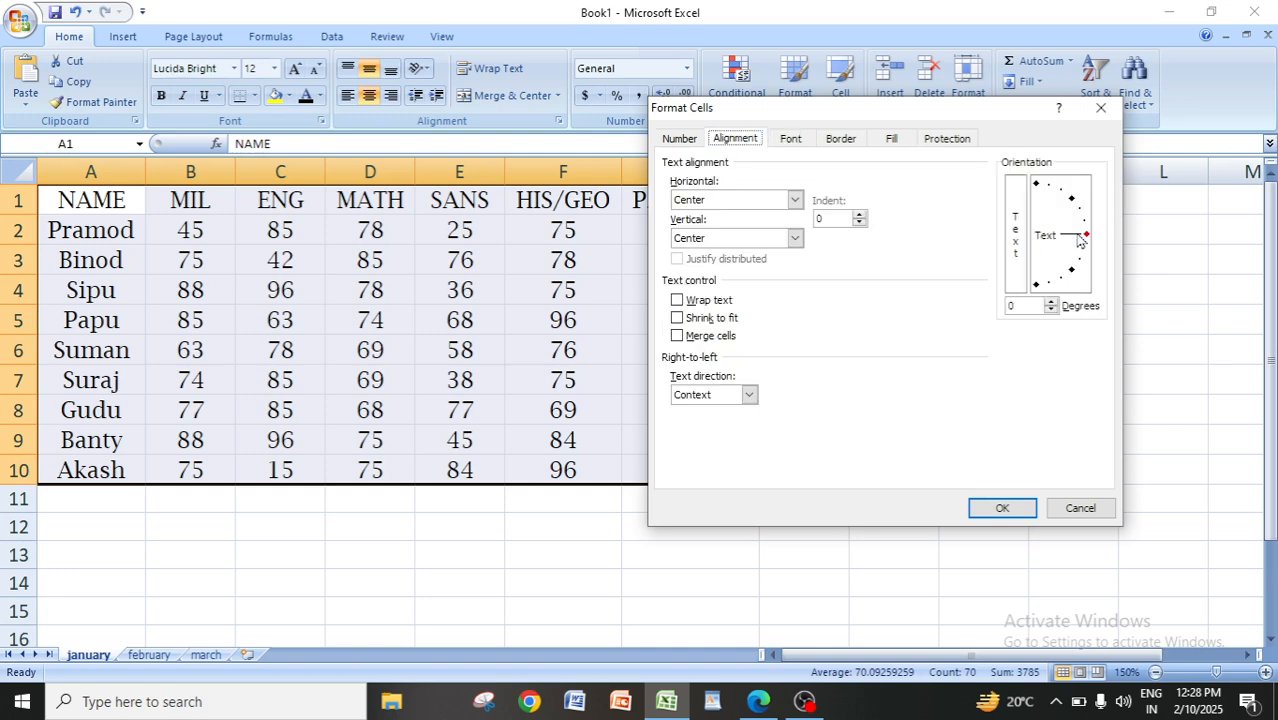
{"action": "left_click_drag", "start_coordinate": [1080, 240], "coordinate": [1066, 213]}
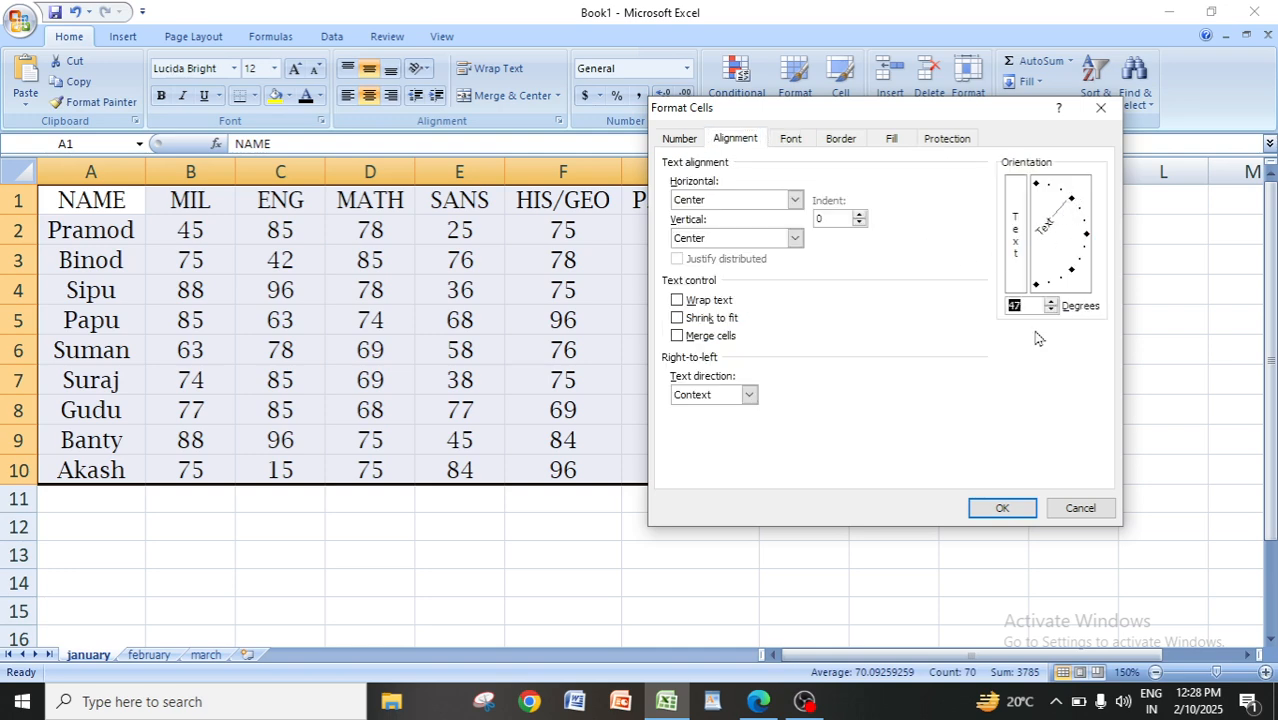
{"action": "left_click", "coordinate": [999, 510]}
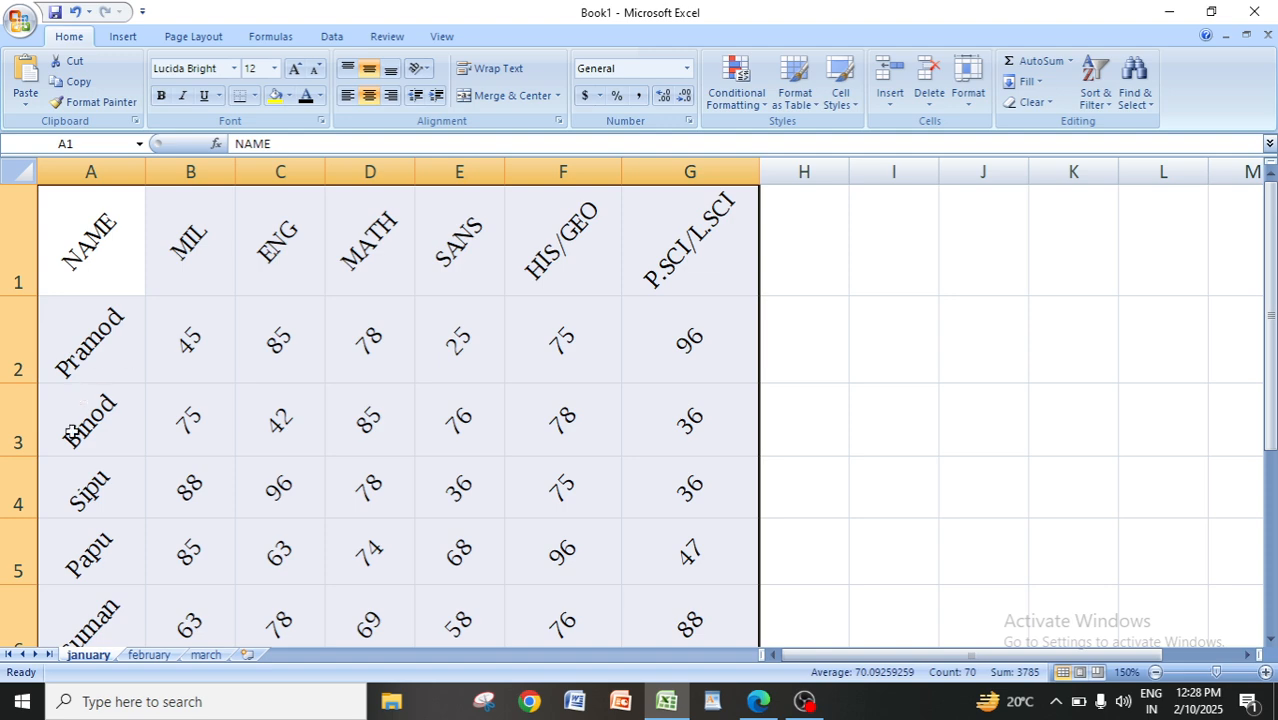
{"action": "left_click", "coordinate": [959, 398]}
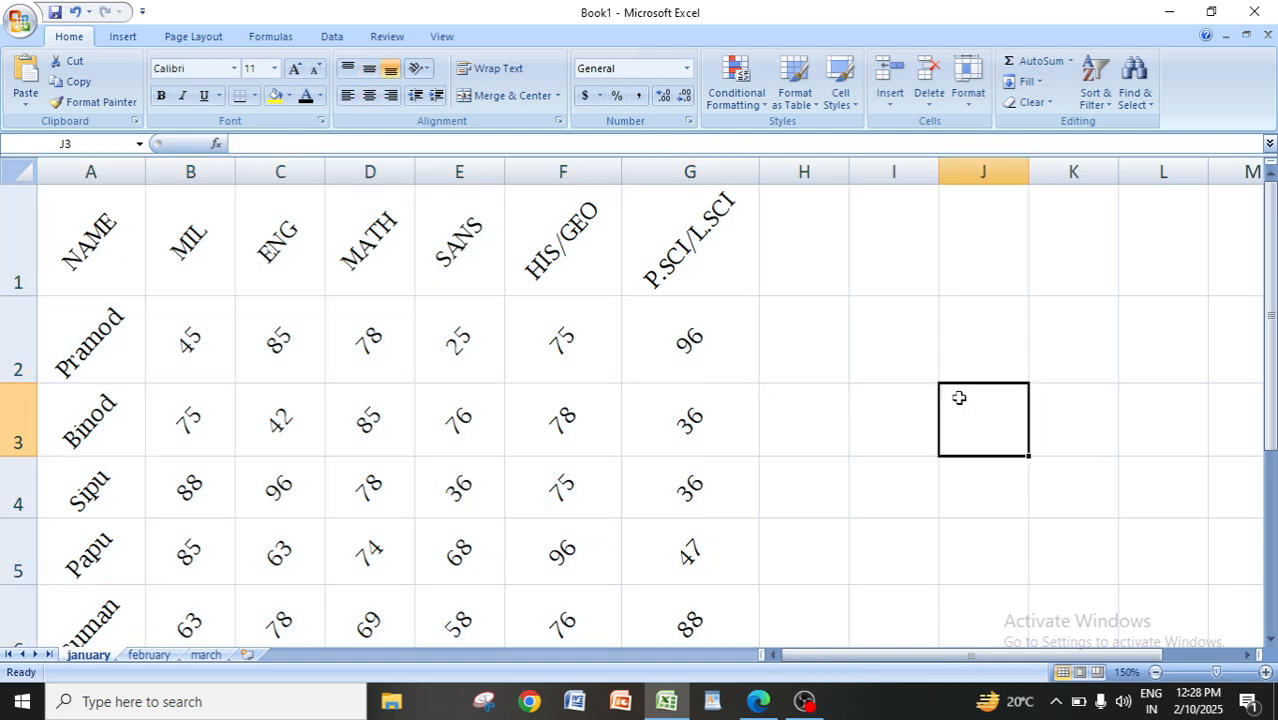
{"action": "key", "text": "ctrl+z"}
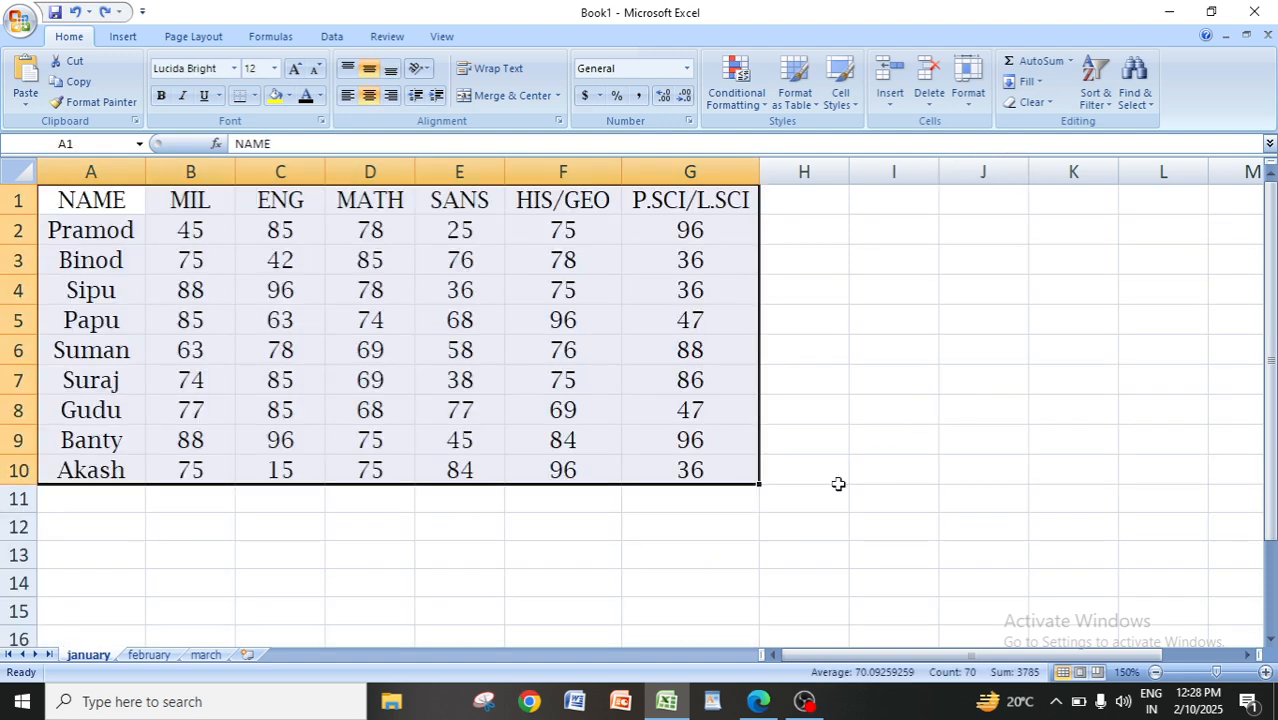
Switch to the PDF in Edge, read the Auto Format notes on page 15, and return to Excel
{"action": "left_click", "coordinate": [759, 703]}
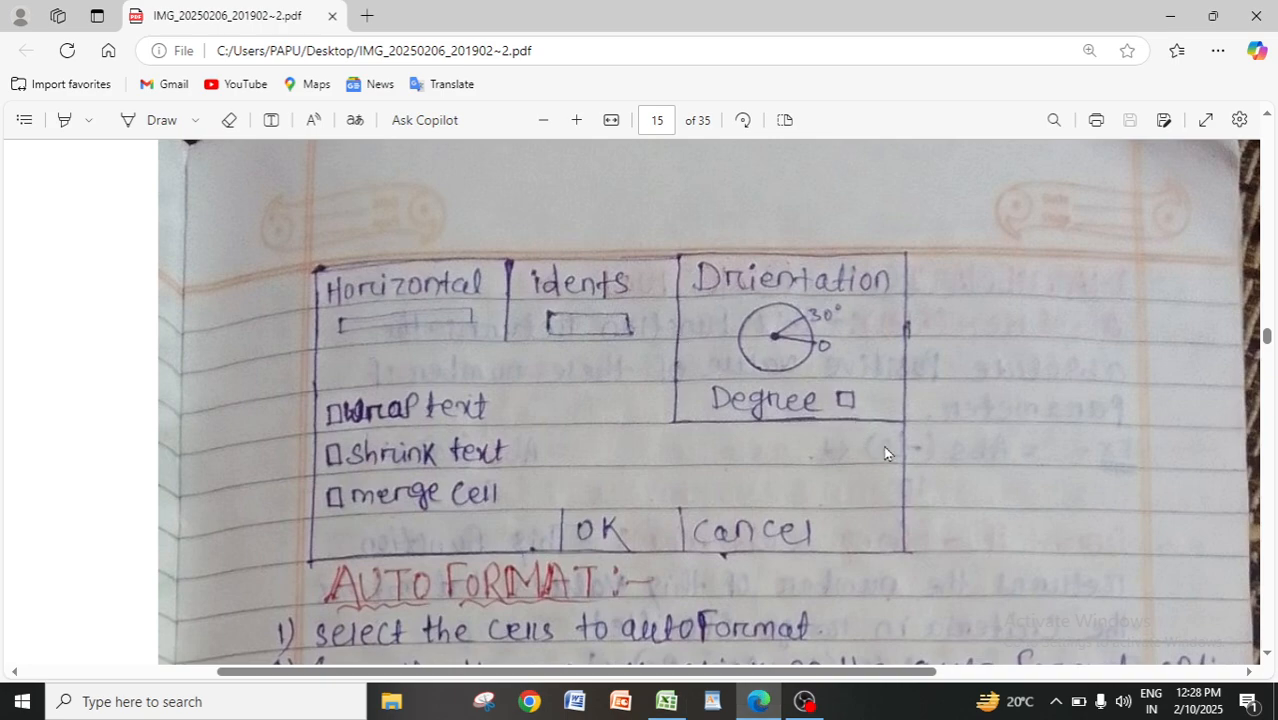
{"action": "scroll", "coordinate": [884, 453], "scroll_direction": "down", "scroll_amount": 3}
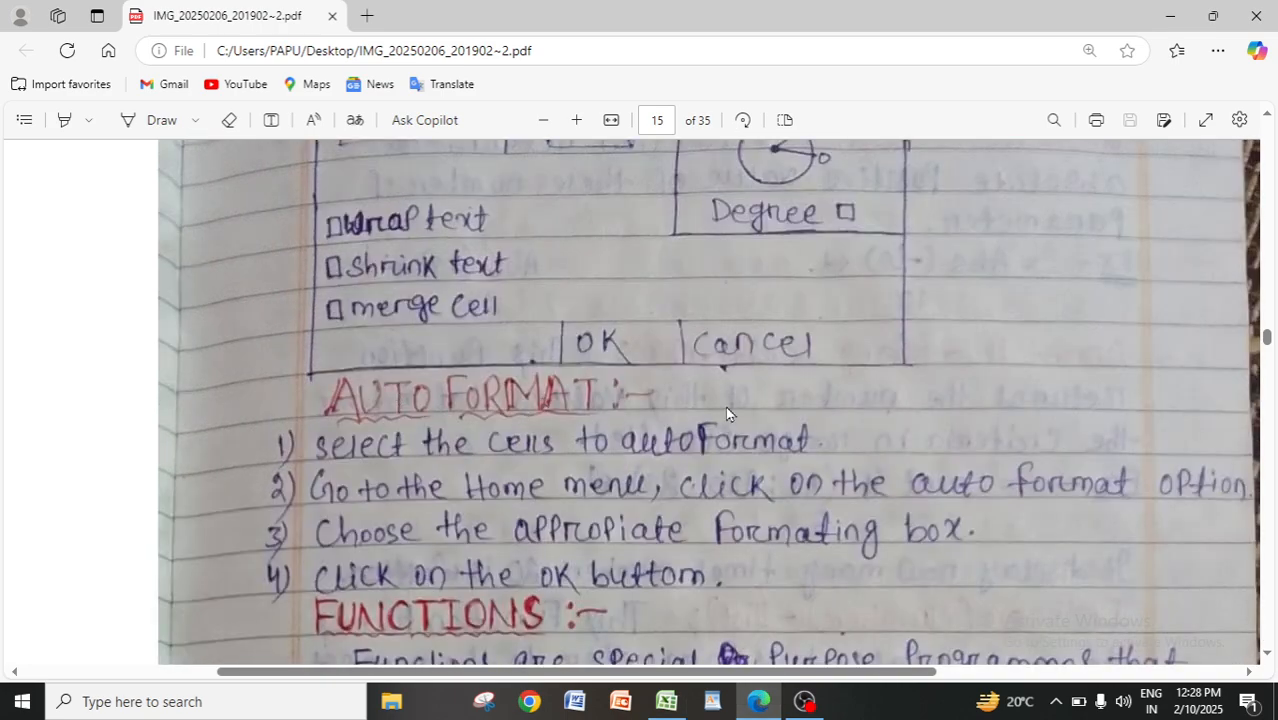
{"action": "scroll", "coordinate": [725, 406], "scroll_direction": "down", "scroll_amount": 2}
{"action": "left_click", "coordinate": [667, 703]}
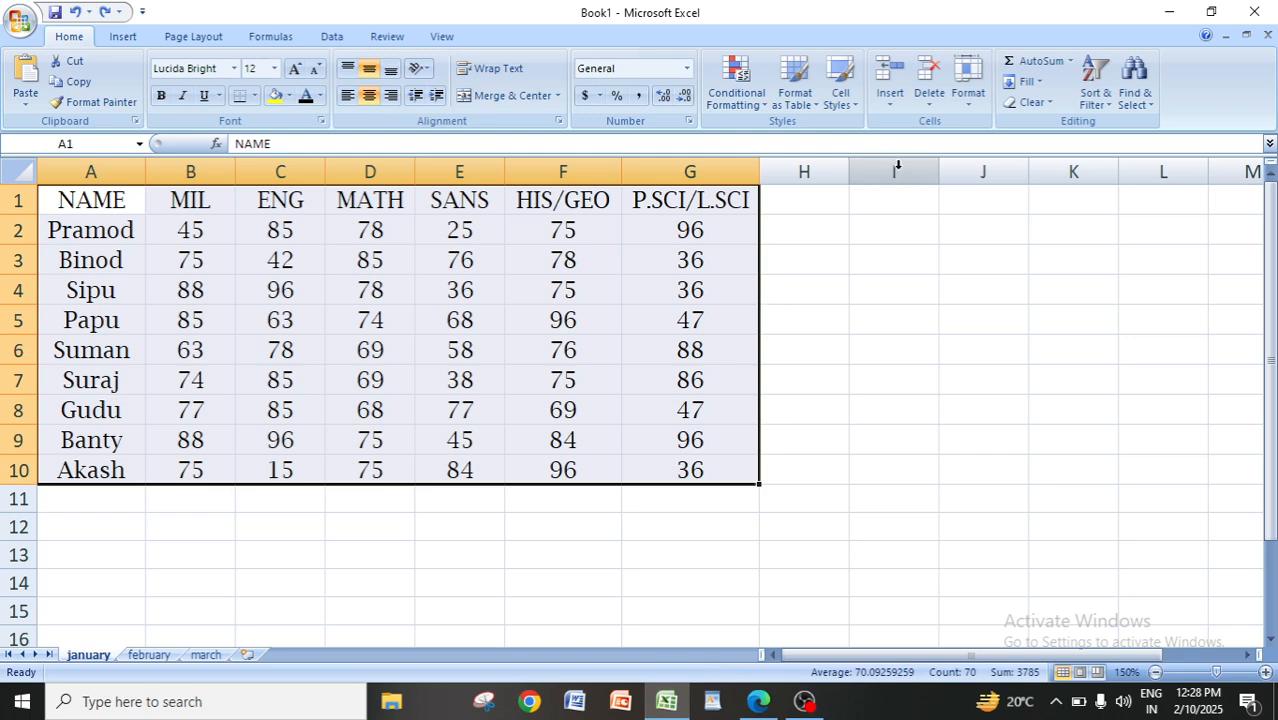
Look over the cell Format options and the march sheet's own options, and return to the january sheet
{"action": "left_click", "coordinate": [969, 100]}
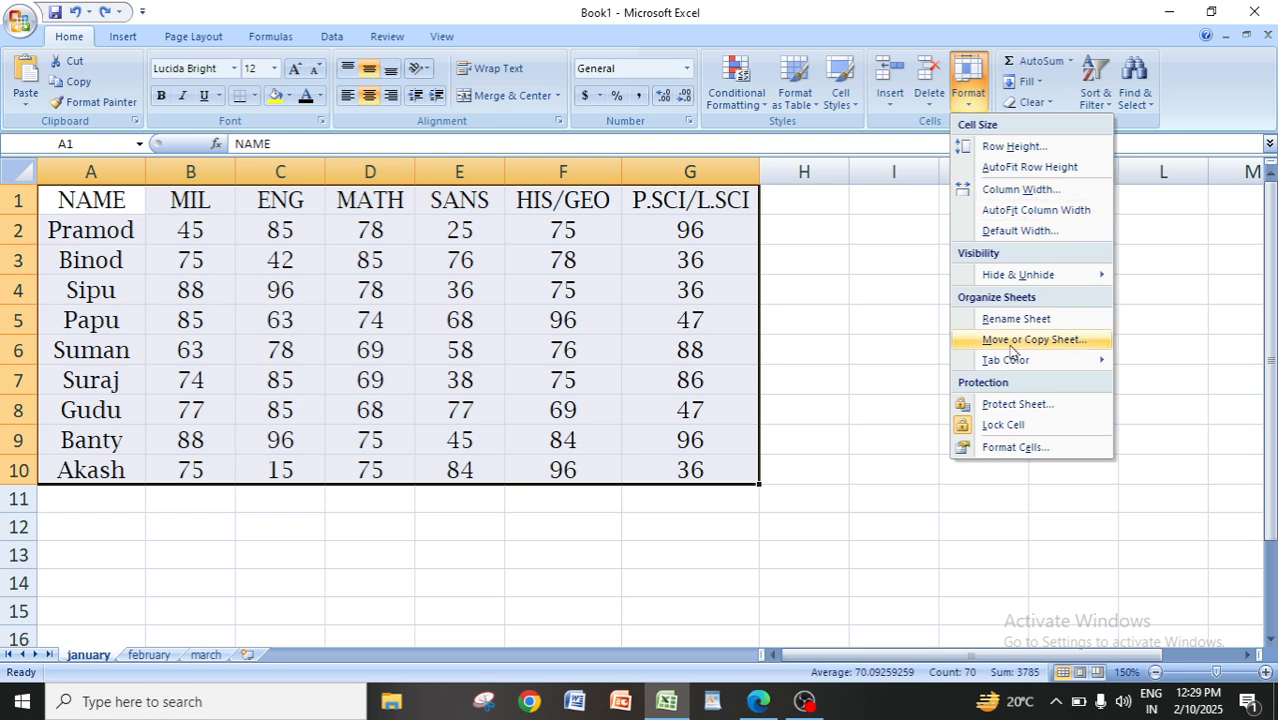
{"action": "left_click", "coordinate": [842, 465]}
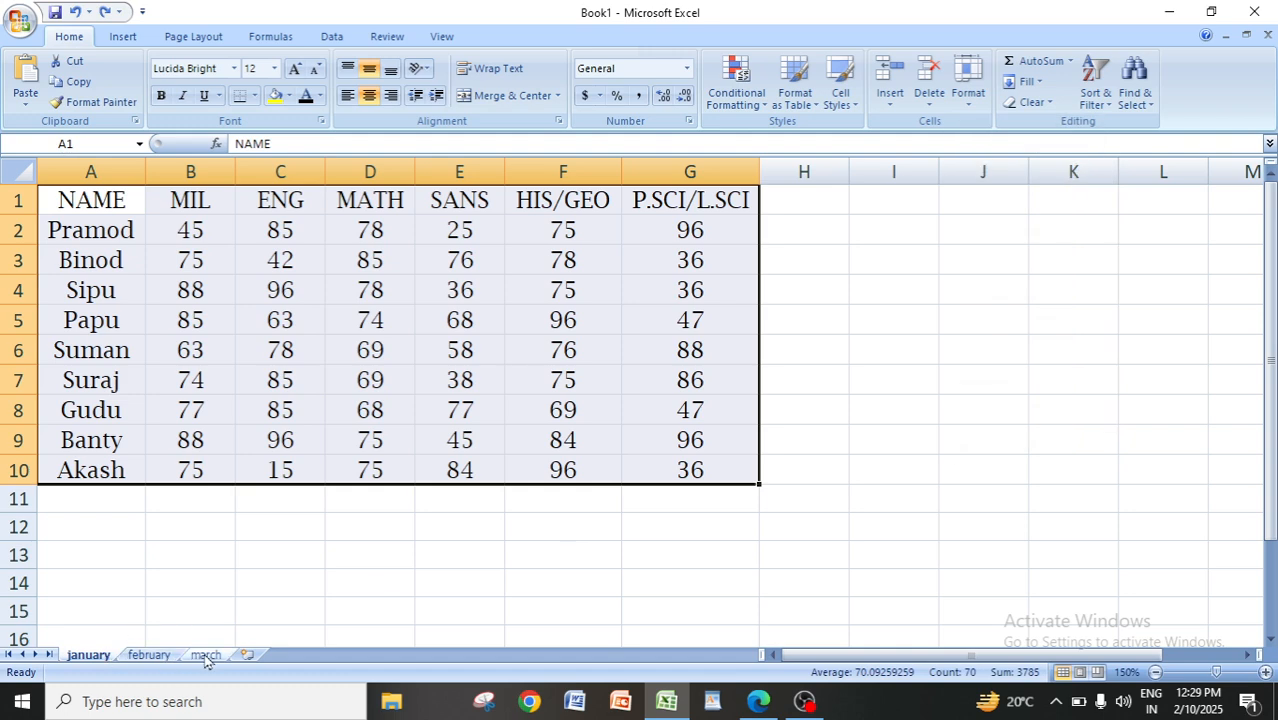
{"action": "right_click", "coordinate": [205, 656]}
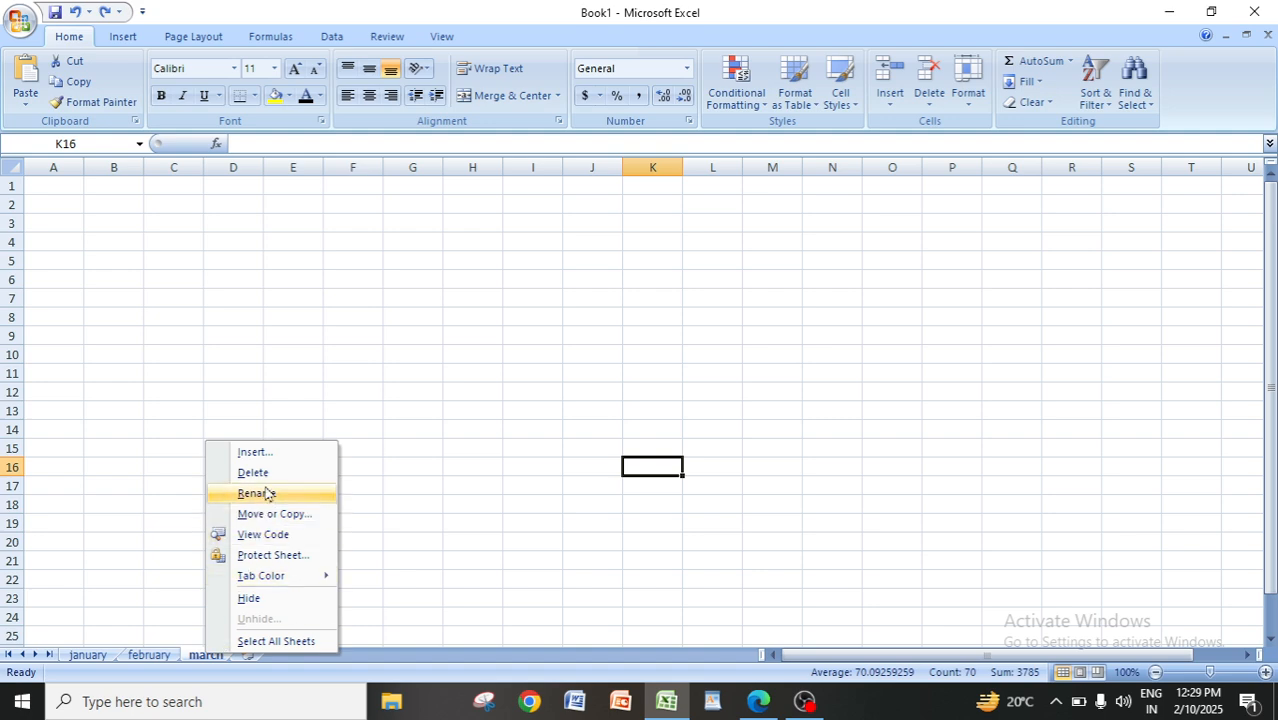
{"action": "left_click", "coordinate": [693, 314]}
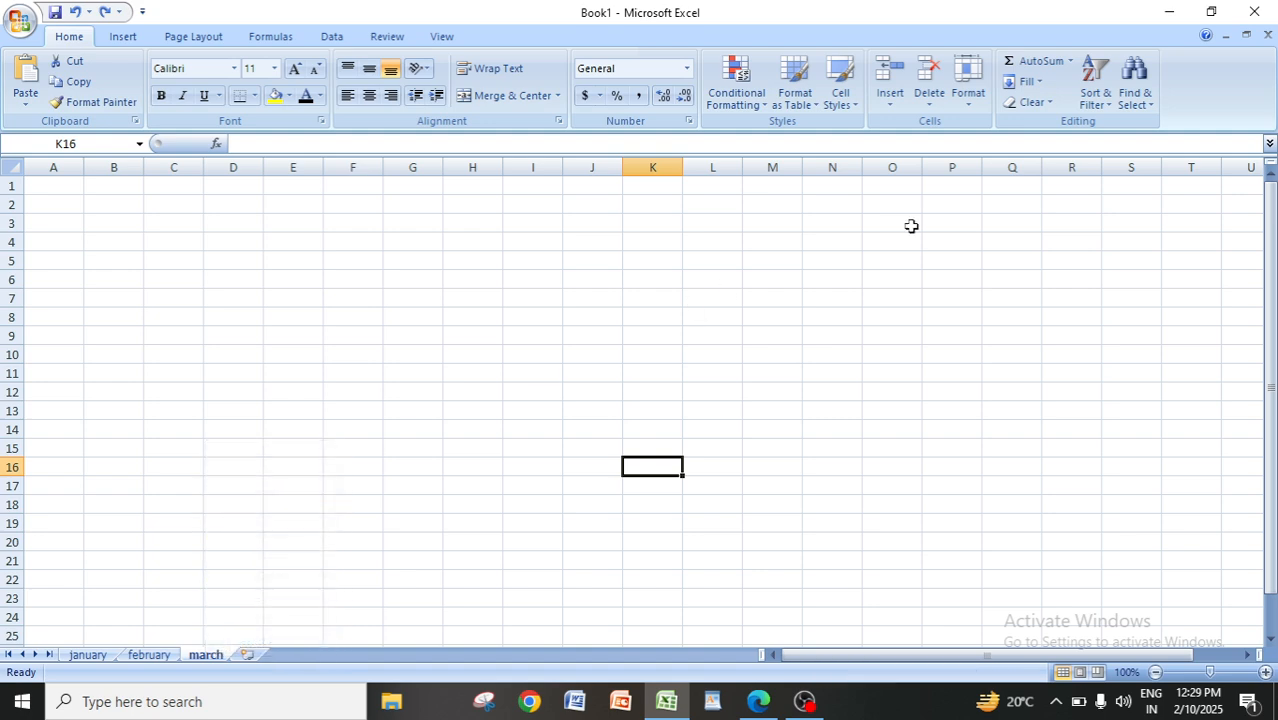
{"action": "left_click", "coordinate": [88, 655]}
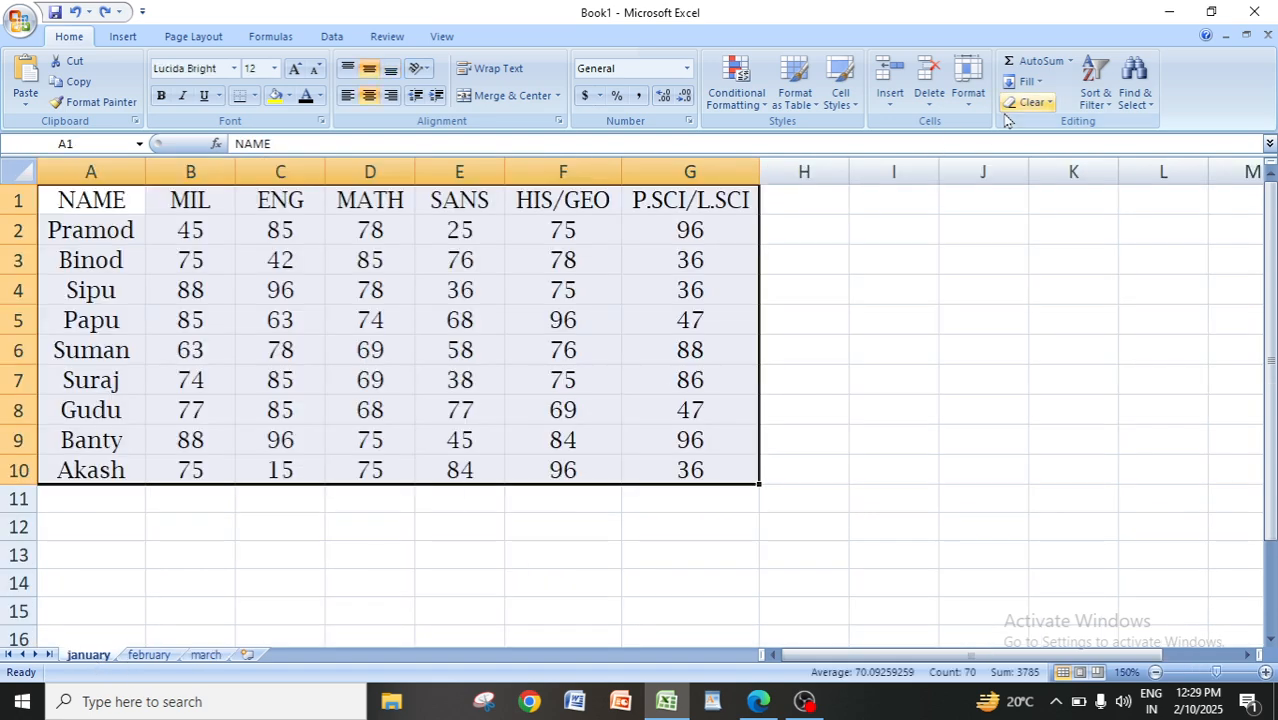
Open the january sheet's name for editing from the cell Format options, and leave it without entering a name
{"action": "left_click", "coordinate": [970, 92]}
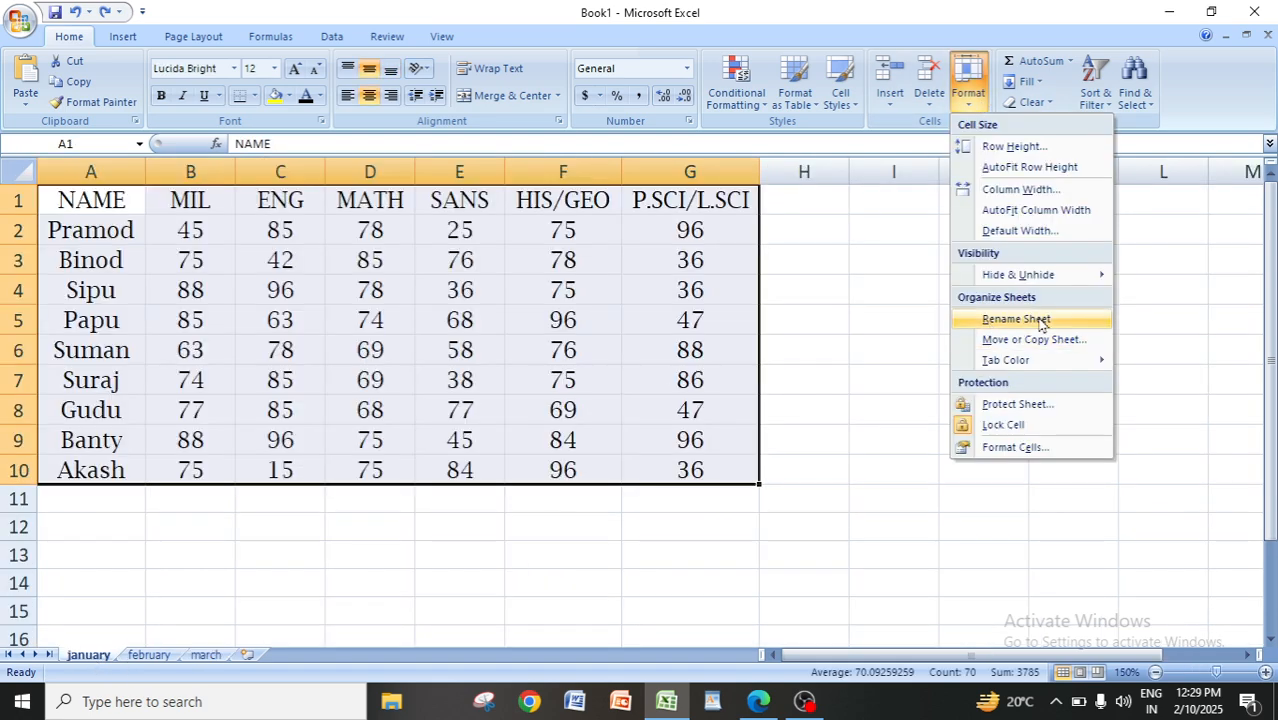
{"action": "left_click", "coordinate": [1016, 319]}
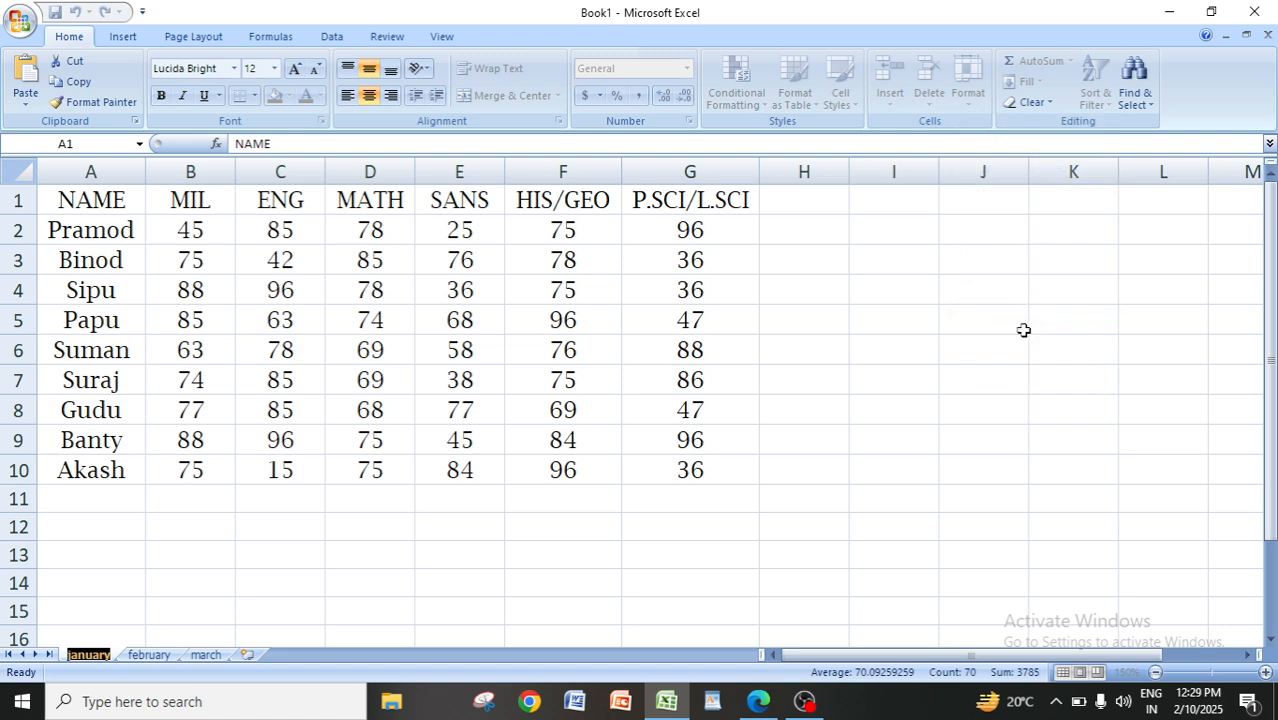
{"action": "left_click", "coordinate": [745, 492]}
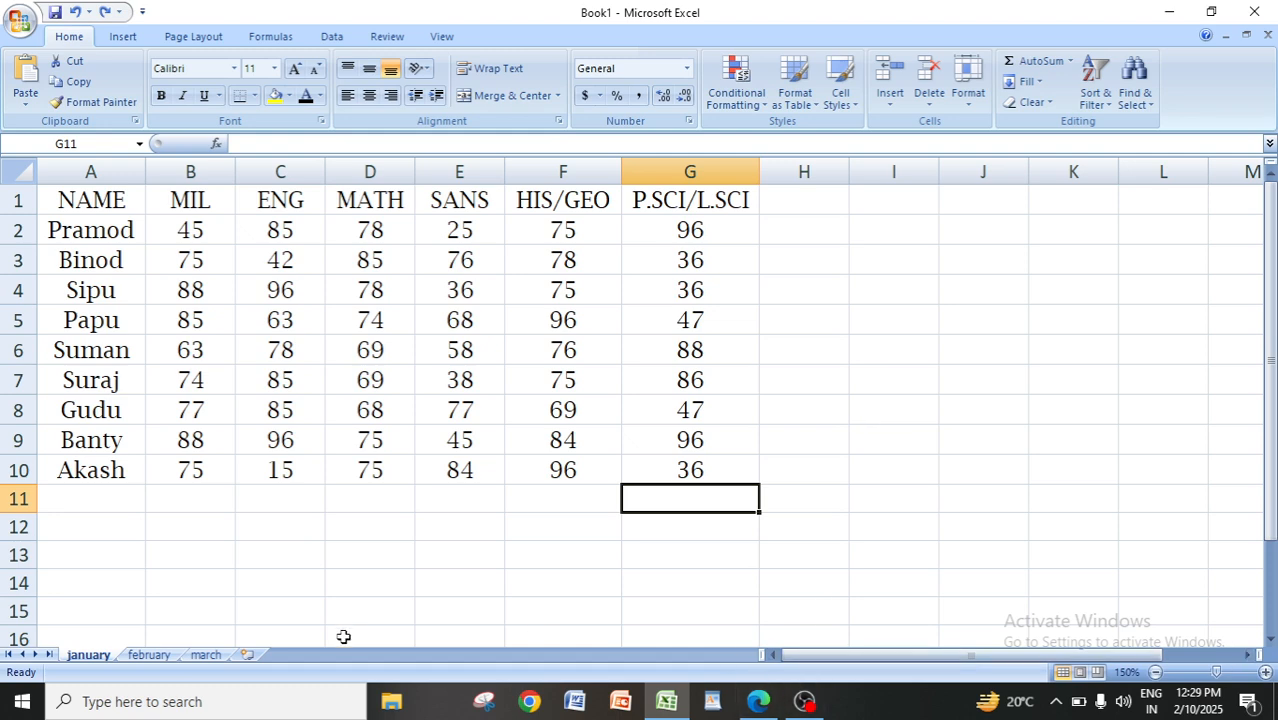
Set the january sheet's tab color to the standard red, with the marks table A1:G10 selected
{"action": "left_click", "coordinate": [968, 90]}
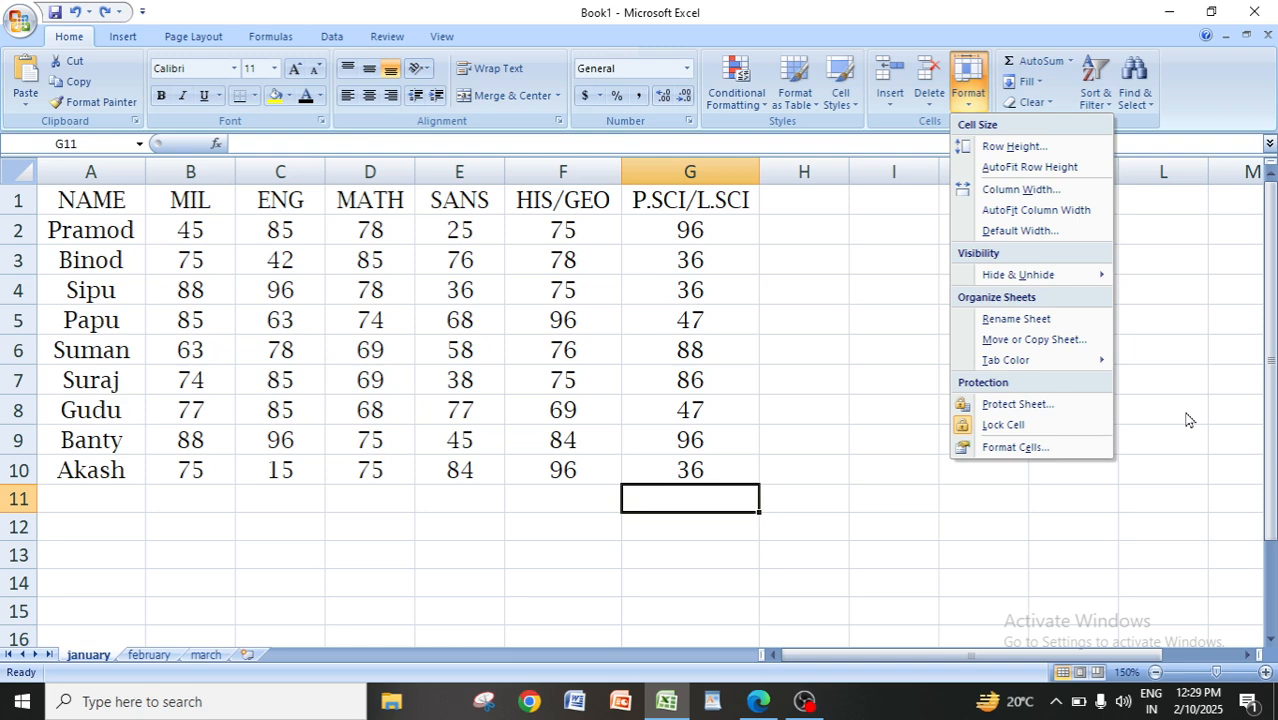
{"action": "mouse_move", "coordinate": [1076, 365]}
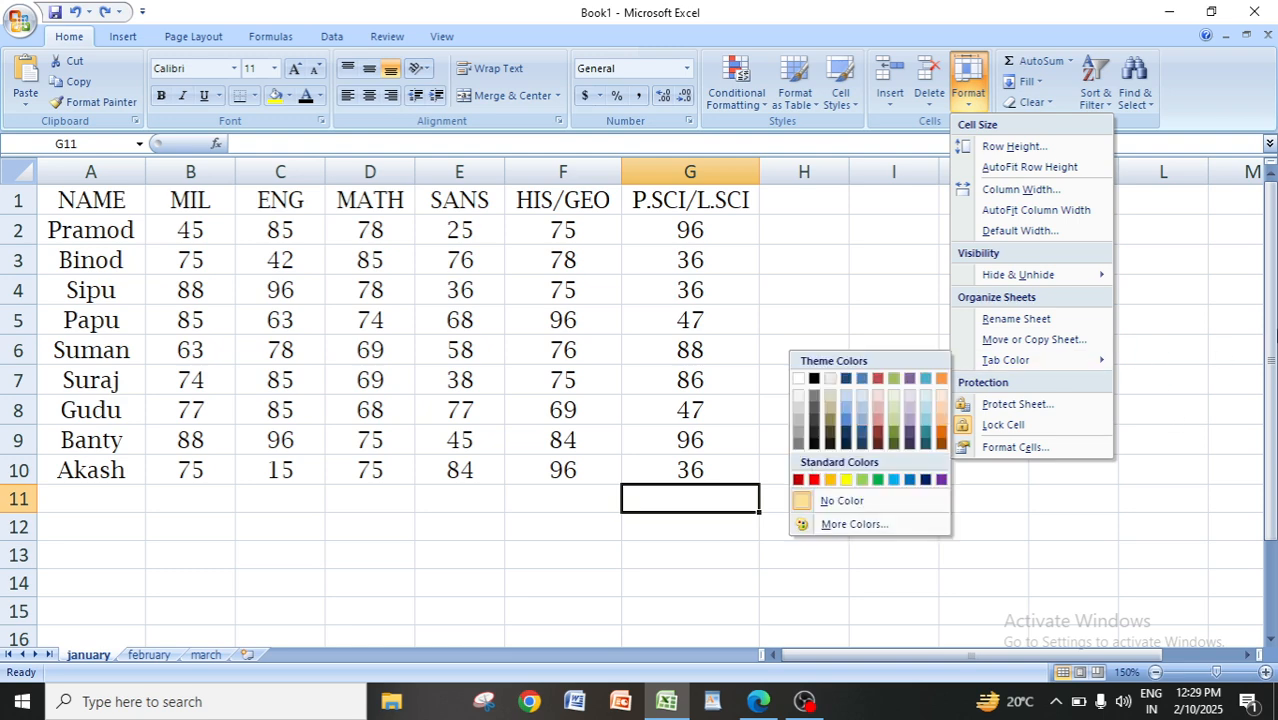
{"action": "left_click", "coordinate": [715, 432]}
{"action": "left_click_drag", "start_coordinate": [90, 200], "coordinate": [690, 462]}
{"action": "left_click", "coordinate": [968, 100]}
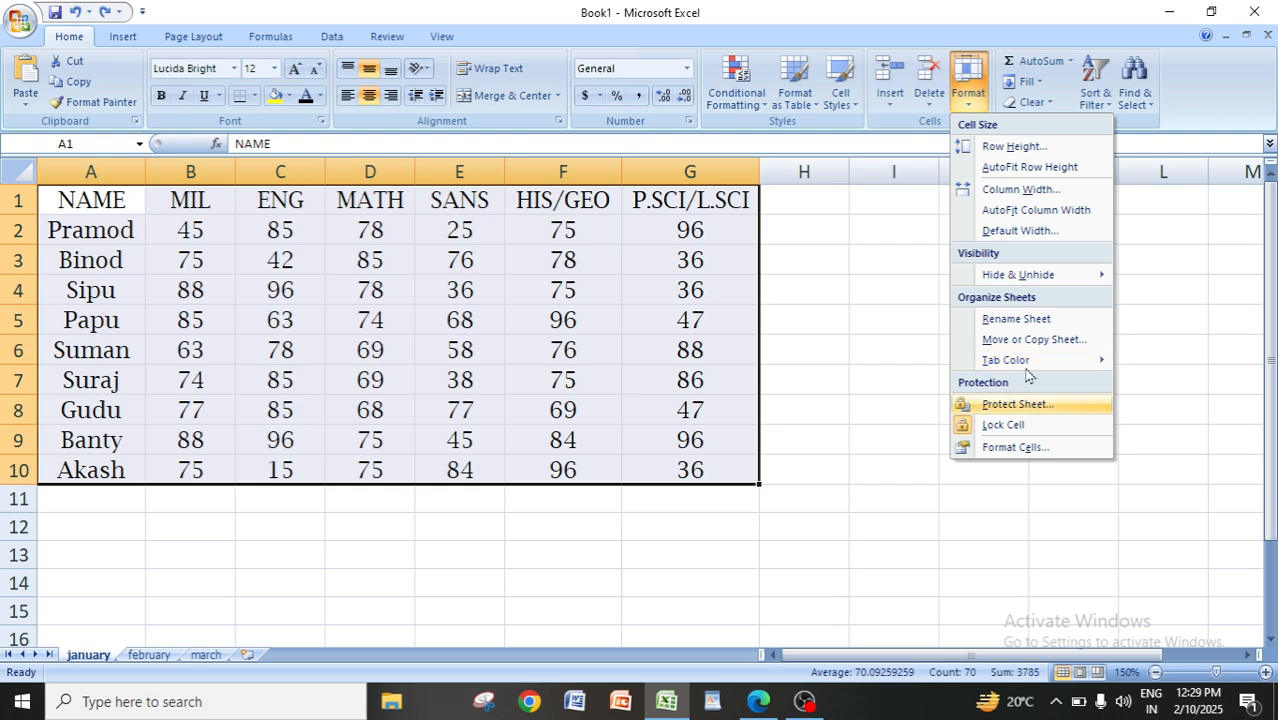
{"action": "mouse_move", "coordinate": [1031, 365]}
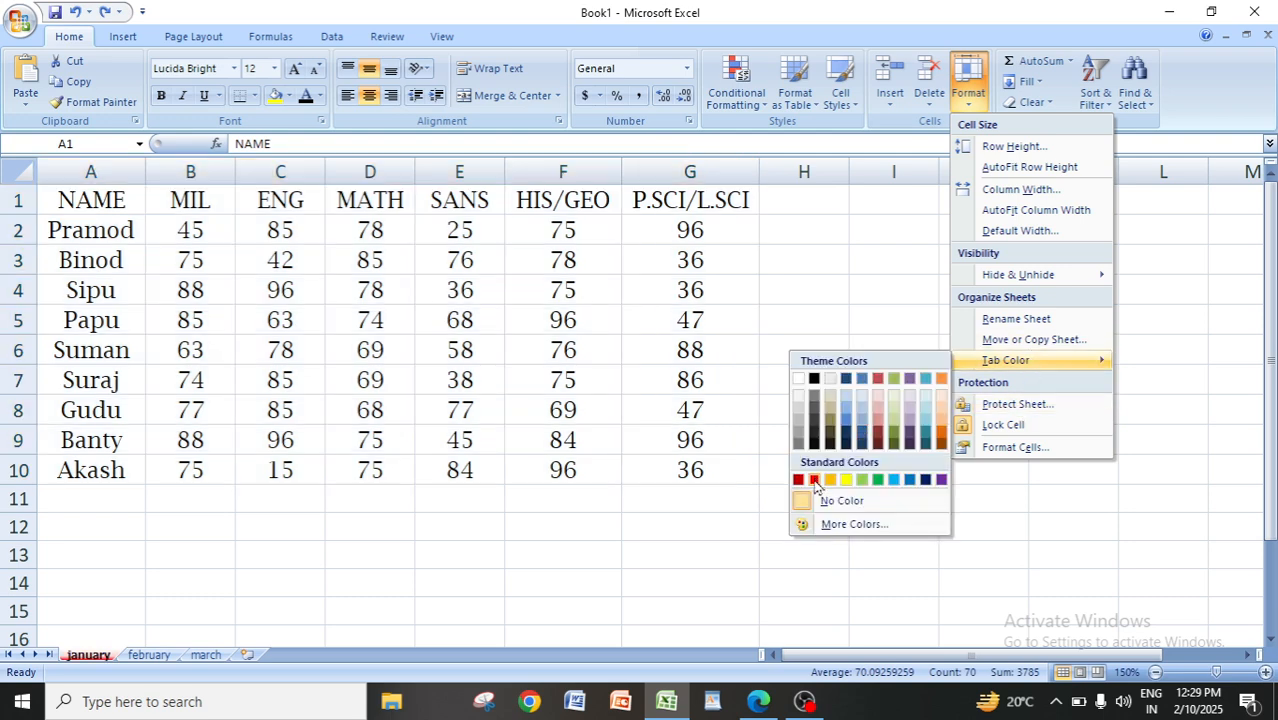
{"action": "left_click", "coordinate": [814, 480]}
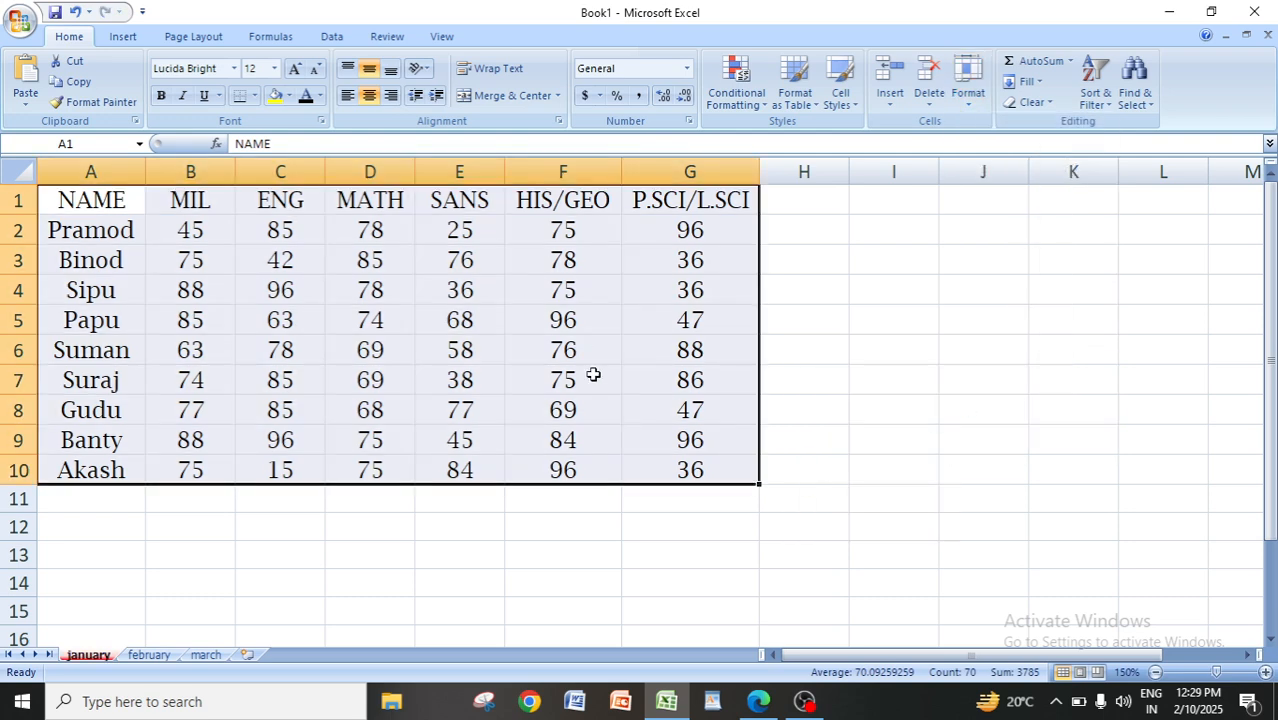
View the Hide & Unhide options for rows, columns and sheets, and close them without choosing one
{"action": "left_click", "coordinate": [966, 98]}
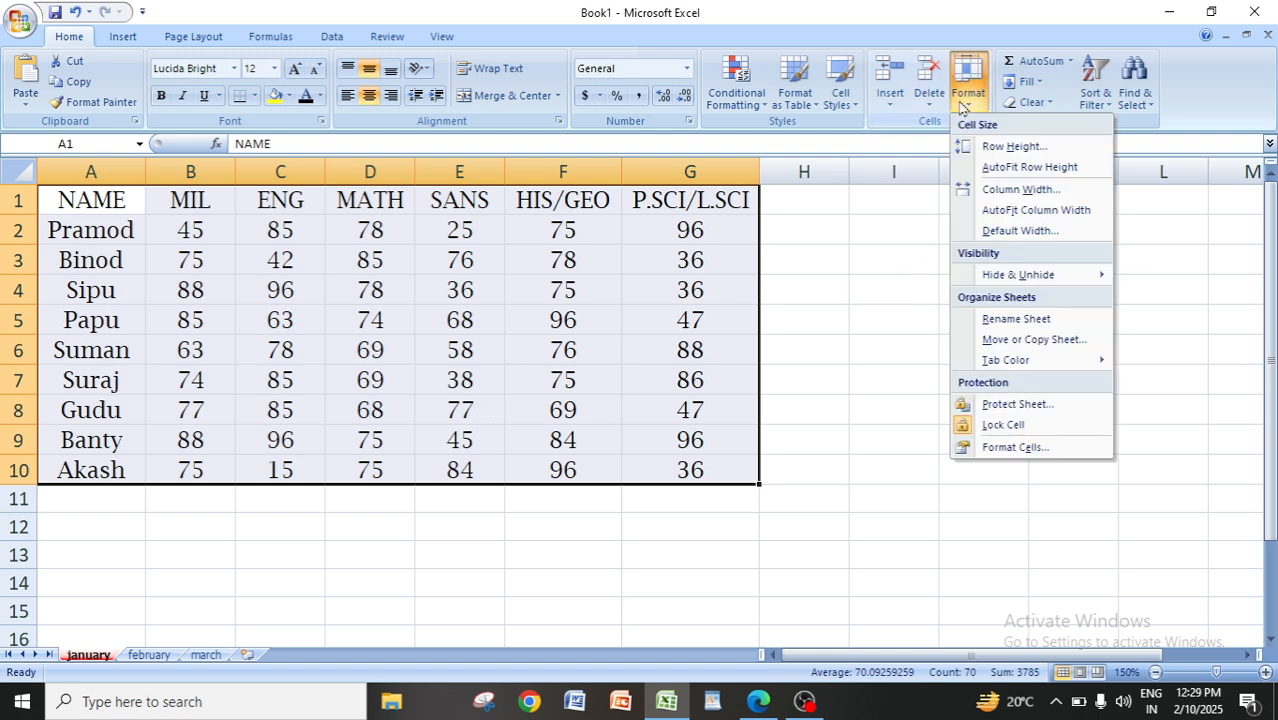
{"action": "mouse_move", "coordinate": [1050, 283]}
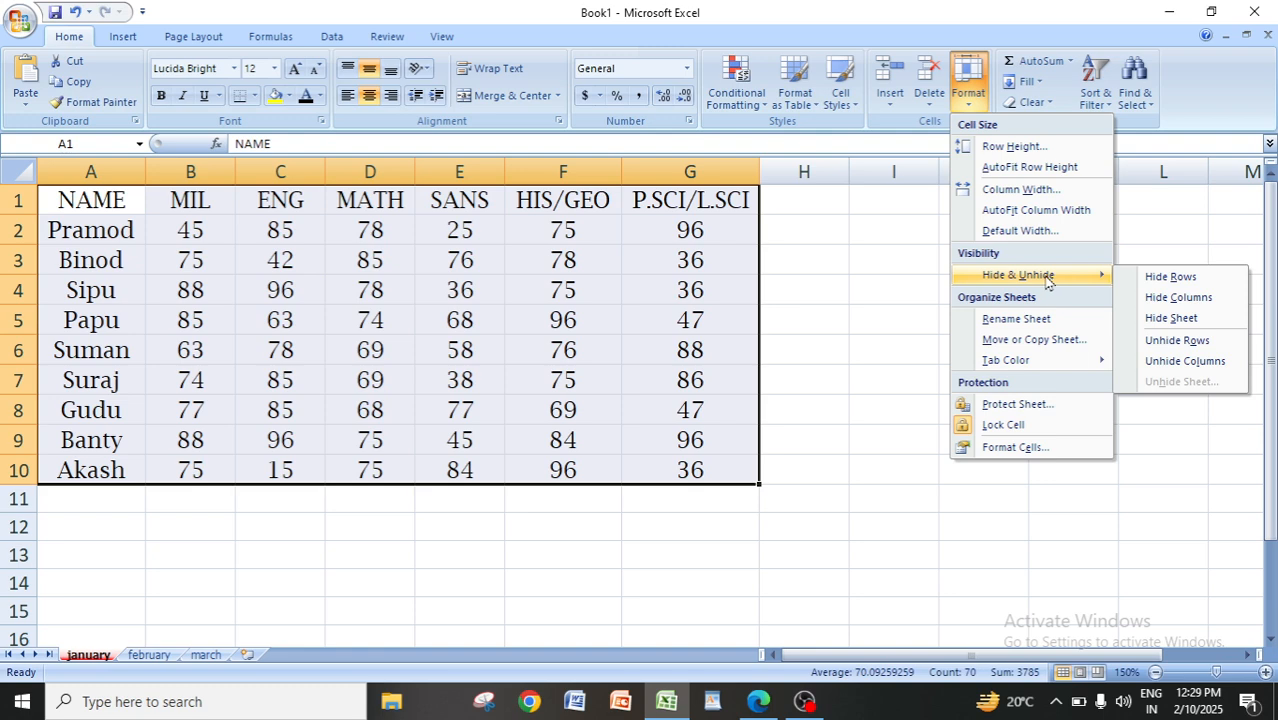
{"action": "left_click", "coordinate": [910, 444]}
{"action": "left_click", "coordinate": [452, 583]}
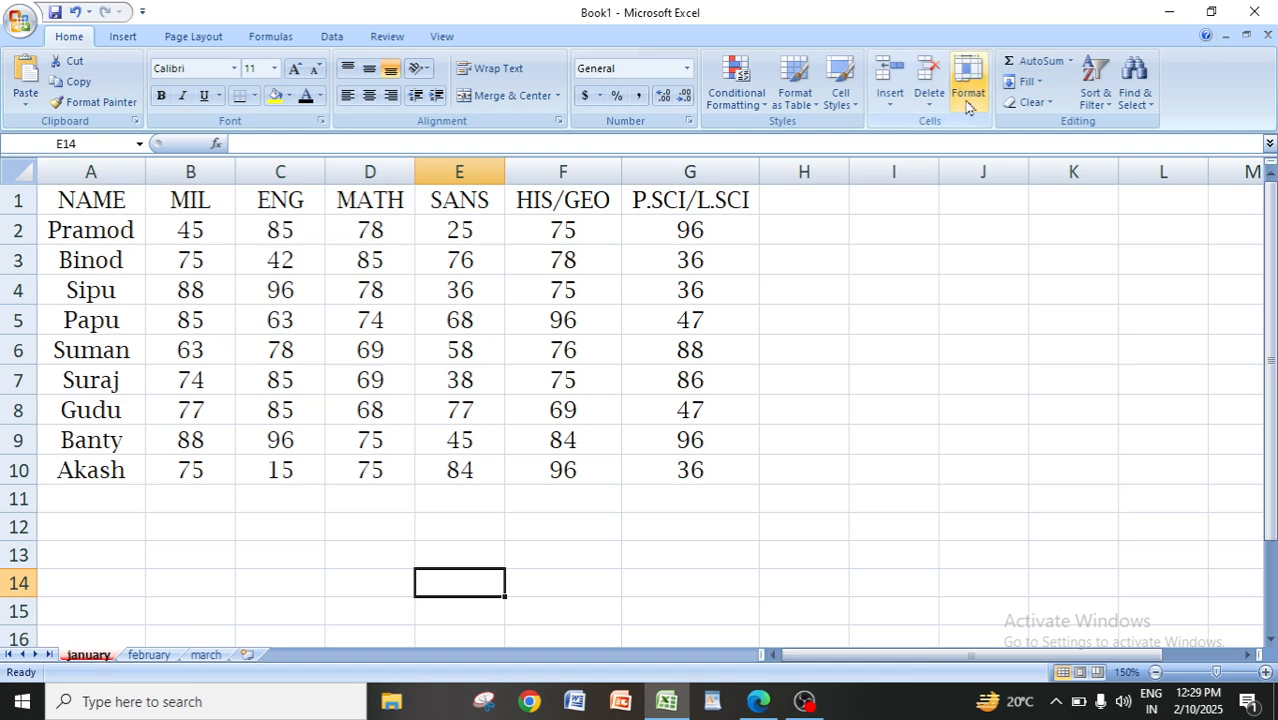
Set the march sheet's tab color to the standard green
{"action": "left_click", "coordinate": [205, 654]}
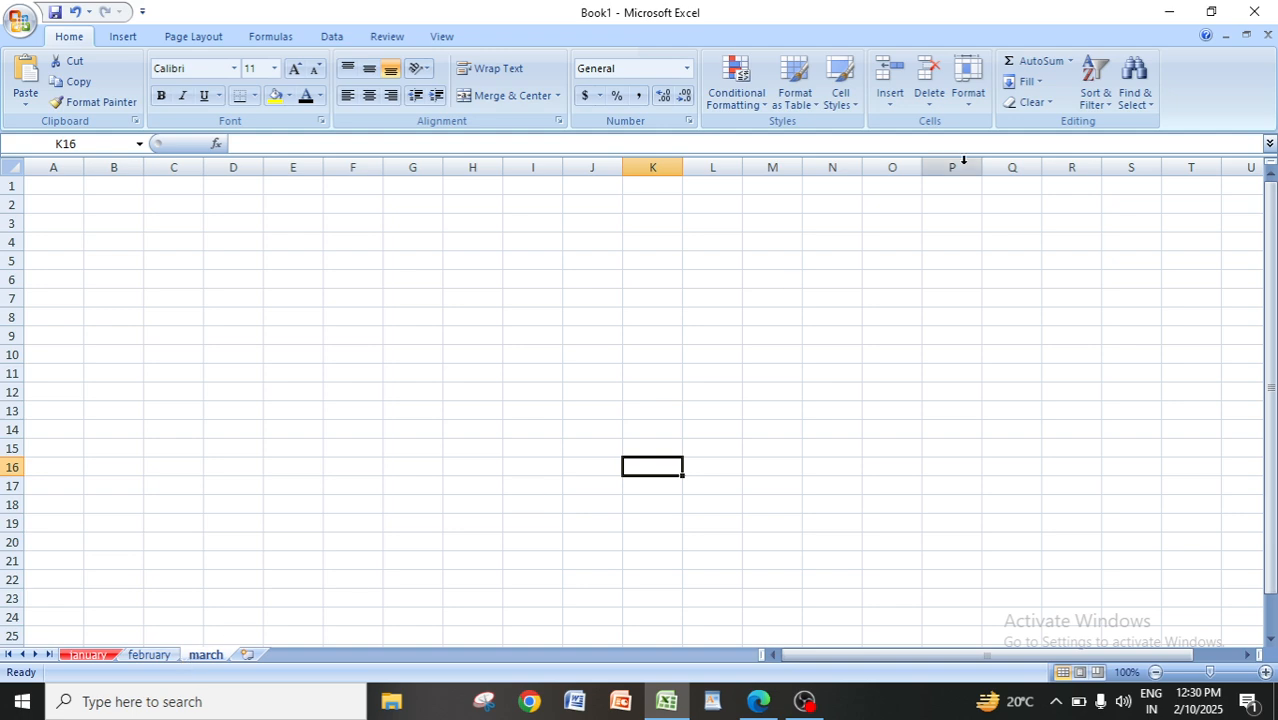
{"action": "left_click", "coordinate": [968, 92]}
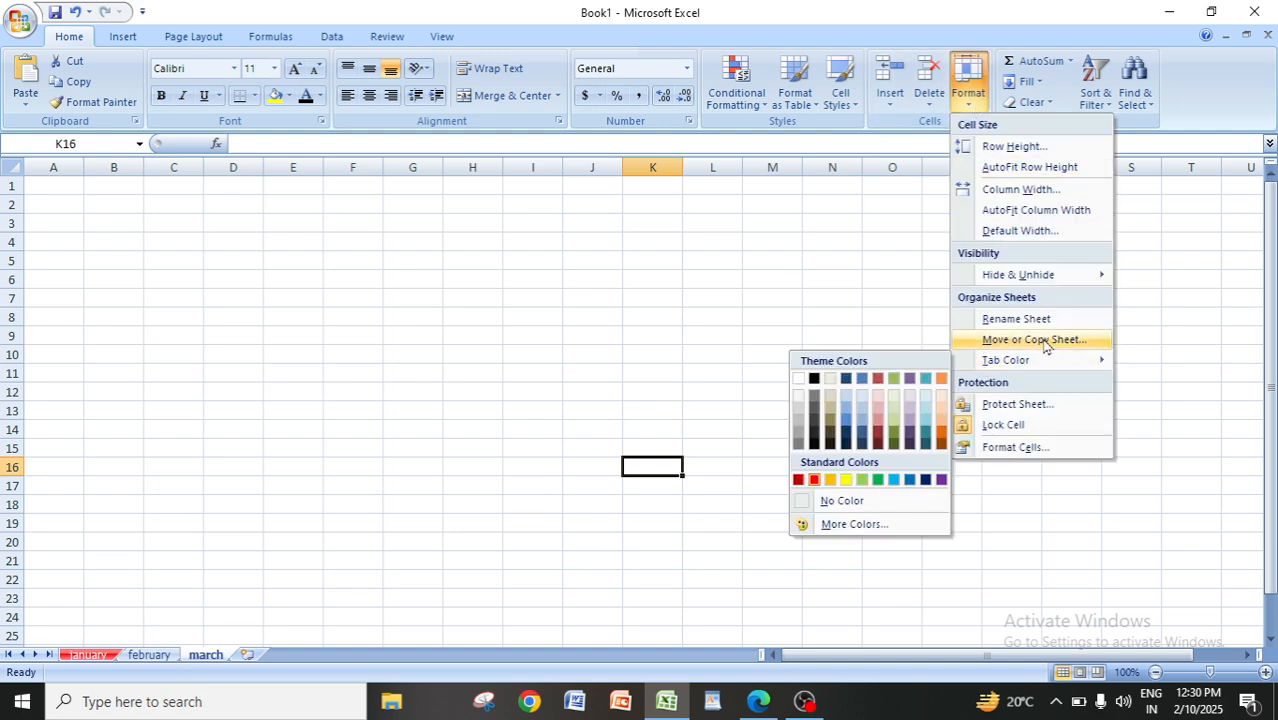
{"action": "mouse_move", "coordinate": [1007, 366]}
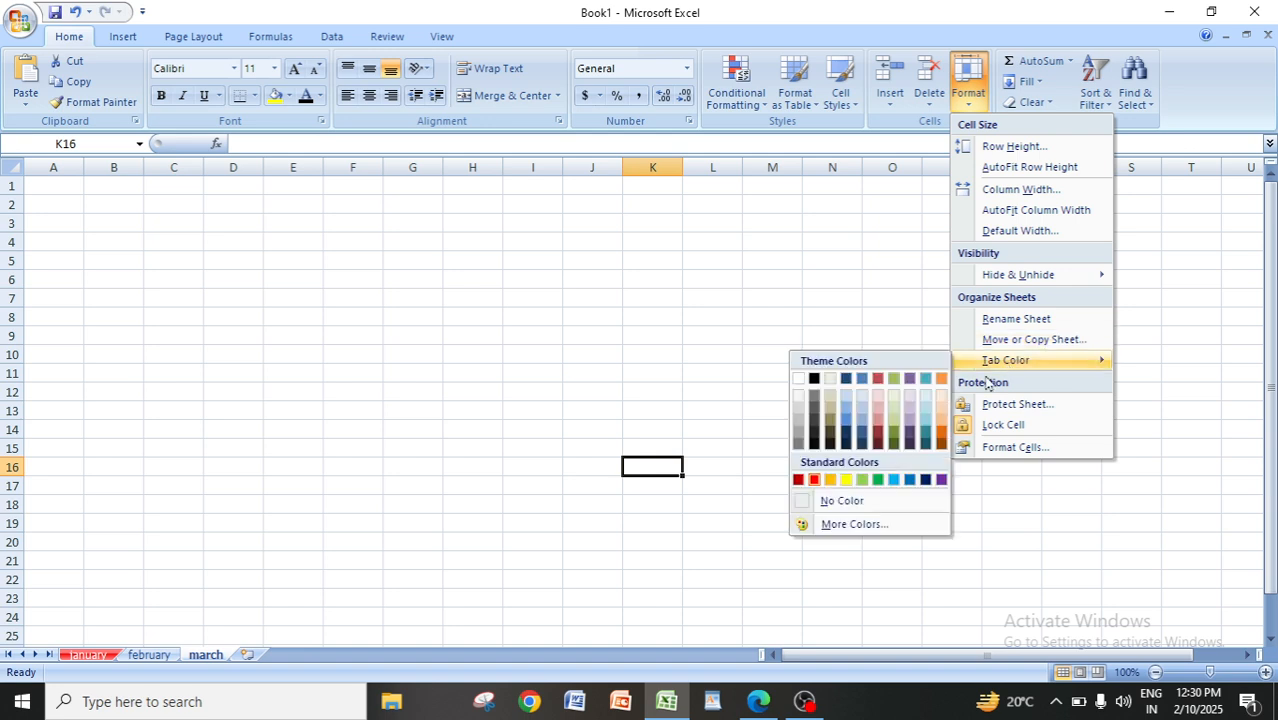
{"action": "left_click", "coordinate": [878, 479]}
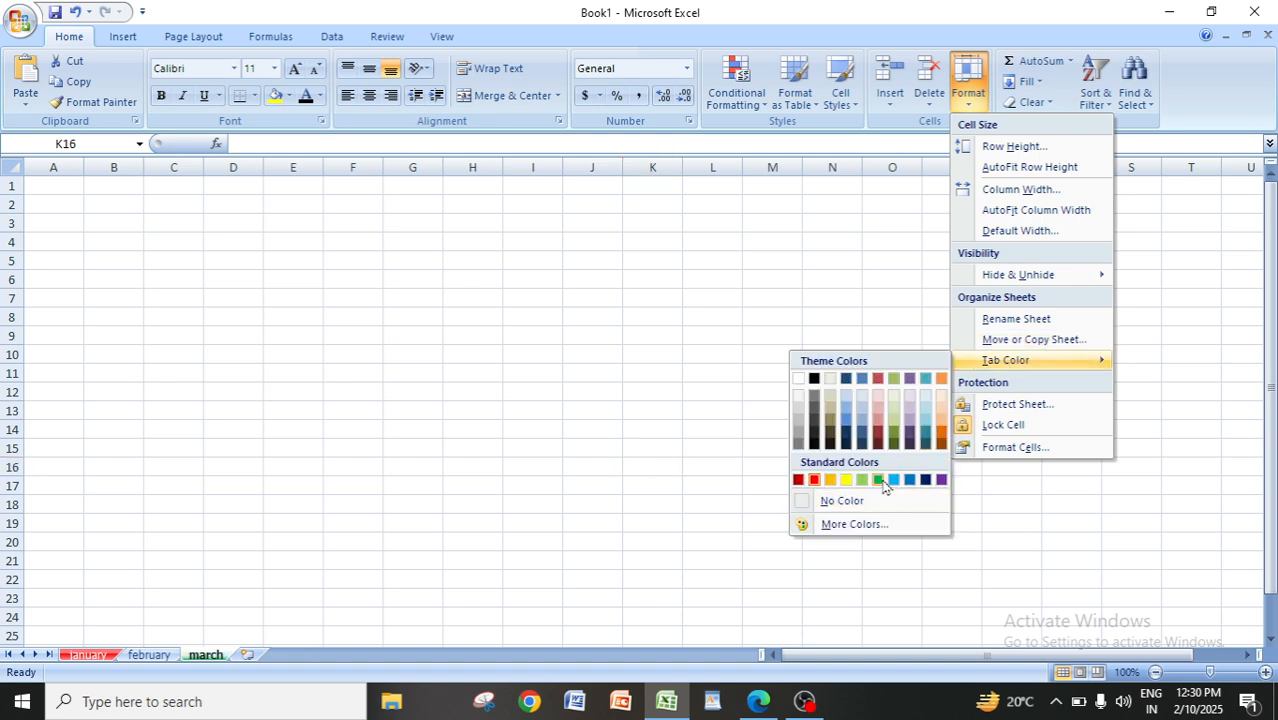
{"action": "left_click", "coordinate": [432, 504]}
{"action": "left_click", "coordinate": [199, 656]}
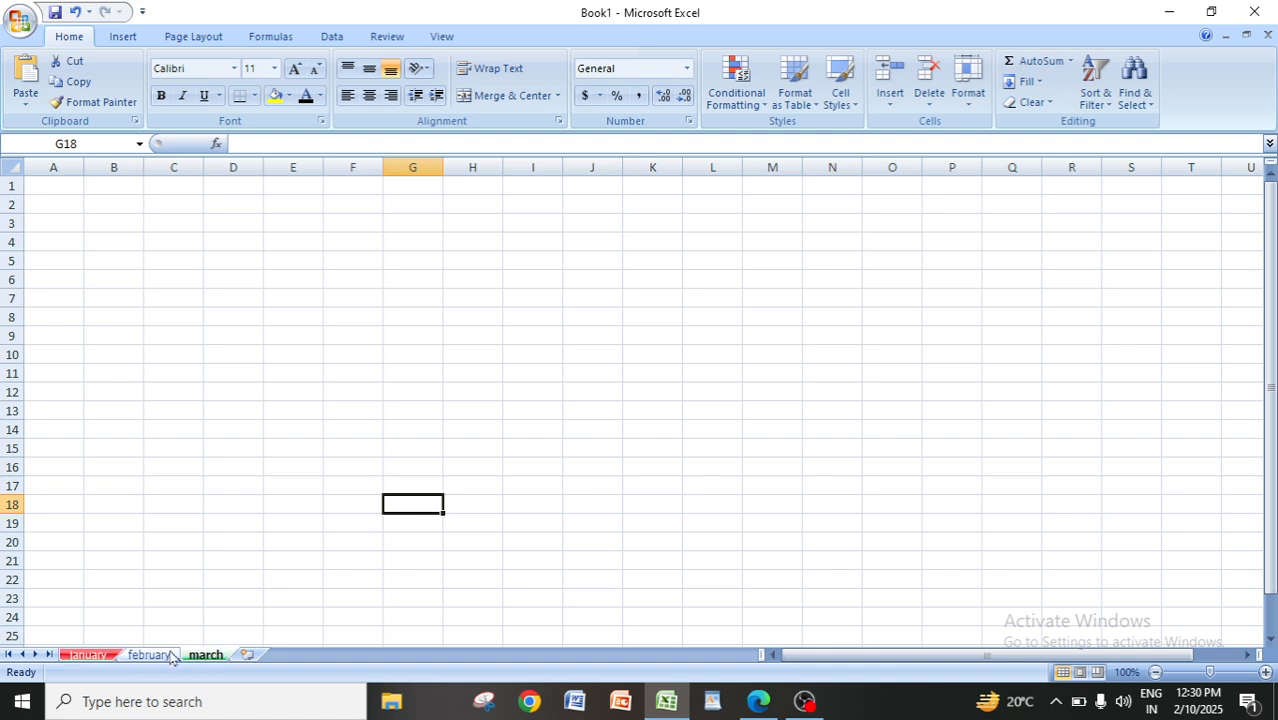
Set the february sheet's tab color to the standard yellow
{"action": "left_click", "coordinate": [150, 656]}
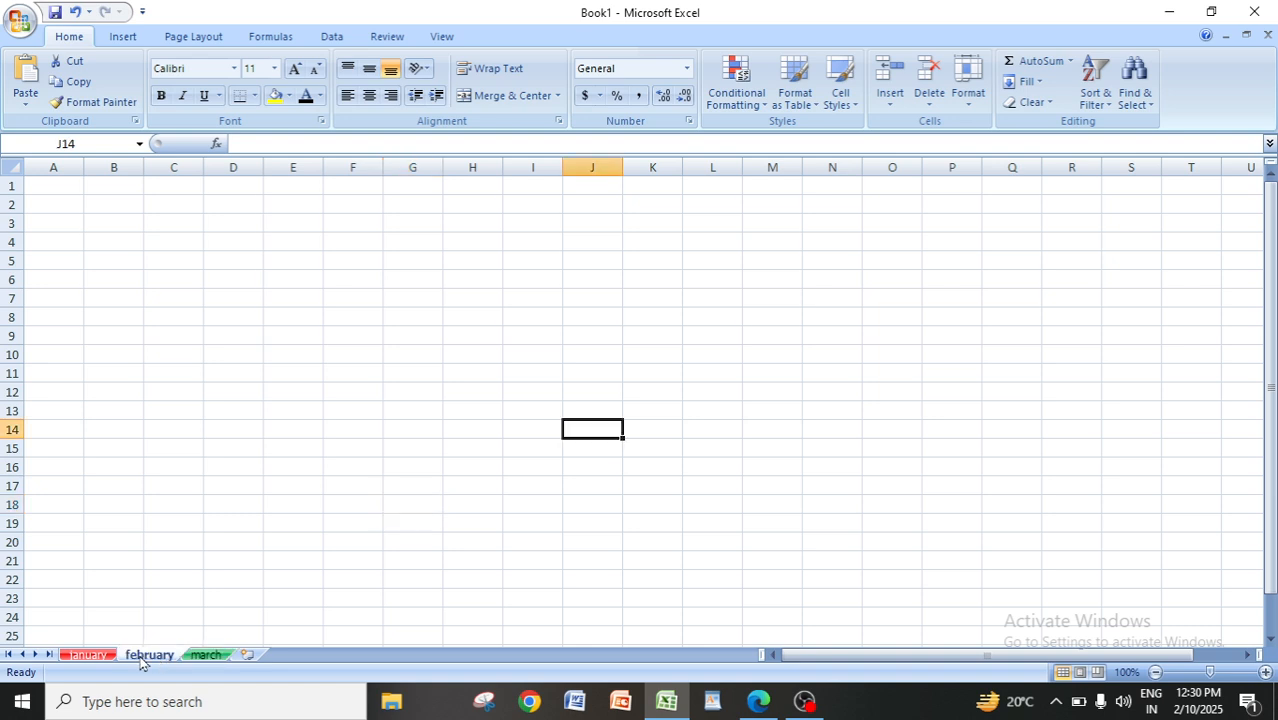
{"action": "left_click", "coordinate": [970, 100]}
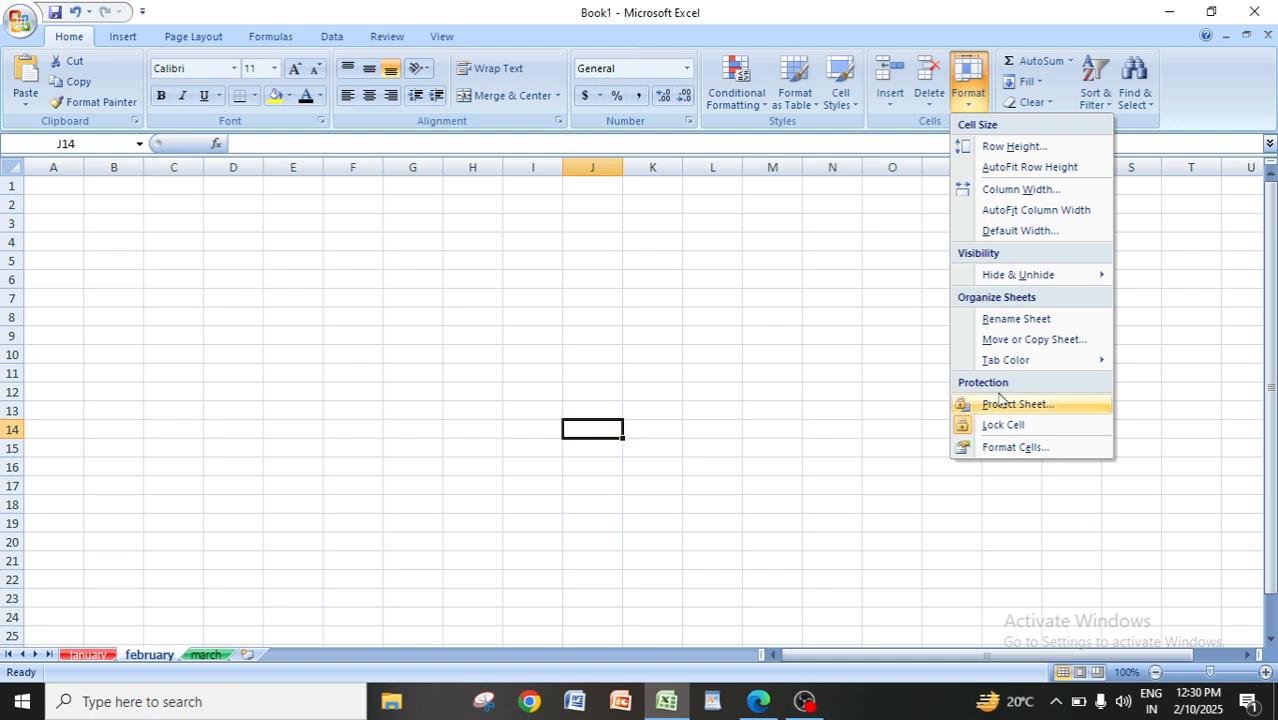
{"action": "mouse_move", "coordinate": [1035, 360]}
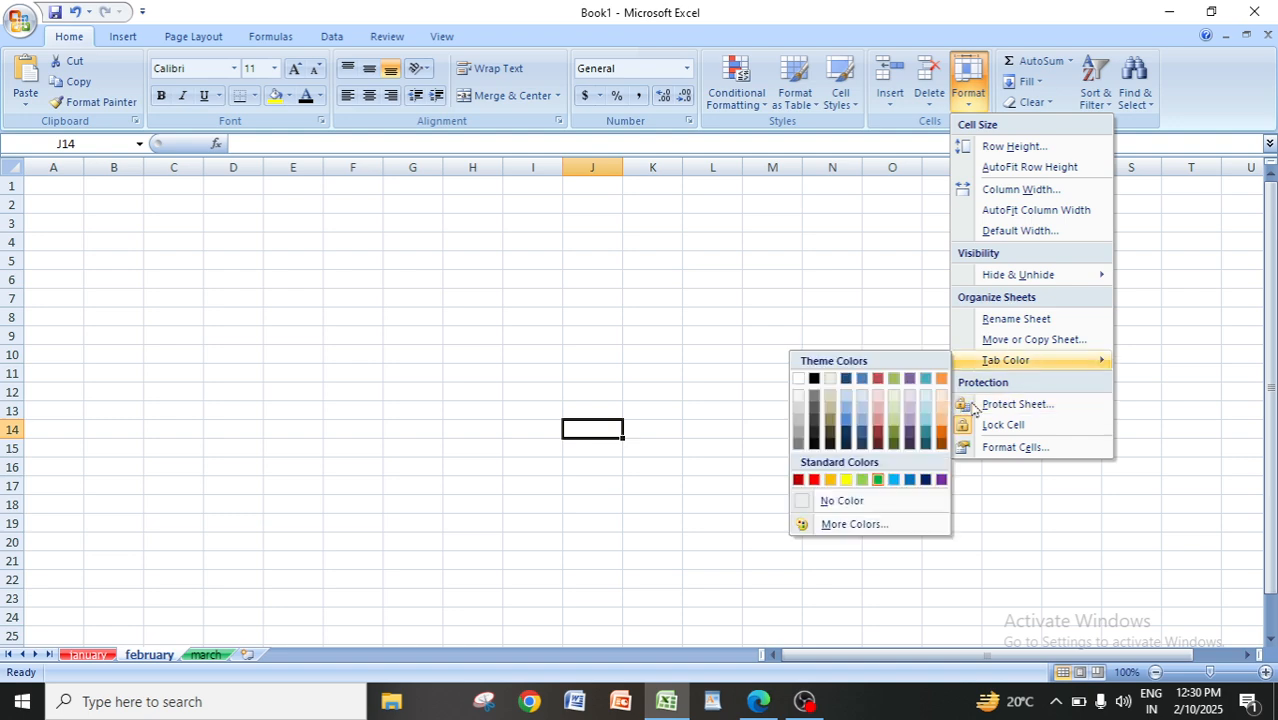
{"action": "left_click", "coordinate": [847, 481]}
{"action": "left_click", "coordinate": [479, 486]}
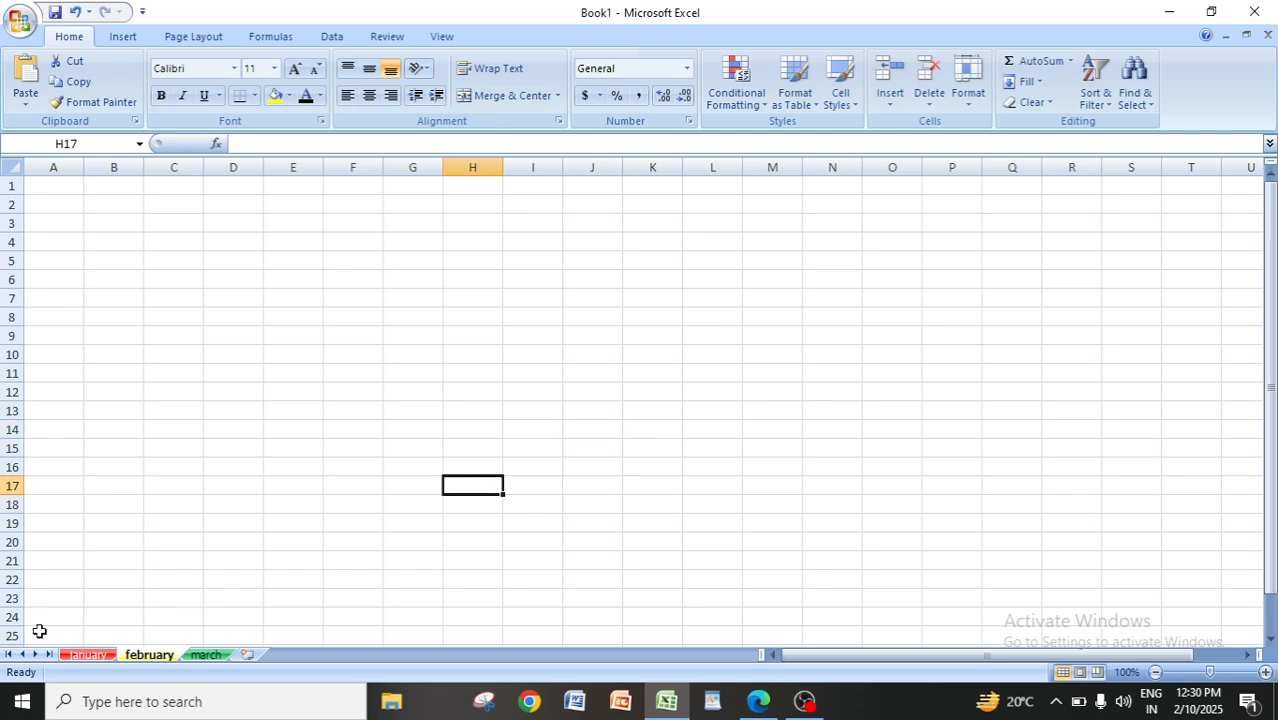
Look through the january, february and march sheets and view the Hide & Unhide options without choosing one
{"action": "left_click", "coordinate": [101, 664]}
{"action": "left_click", "coordinate": [146, 656]}
{"action": "left_click", "coordinate": [203, 656]}
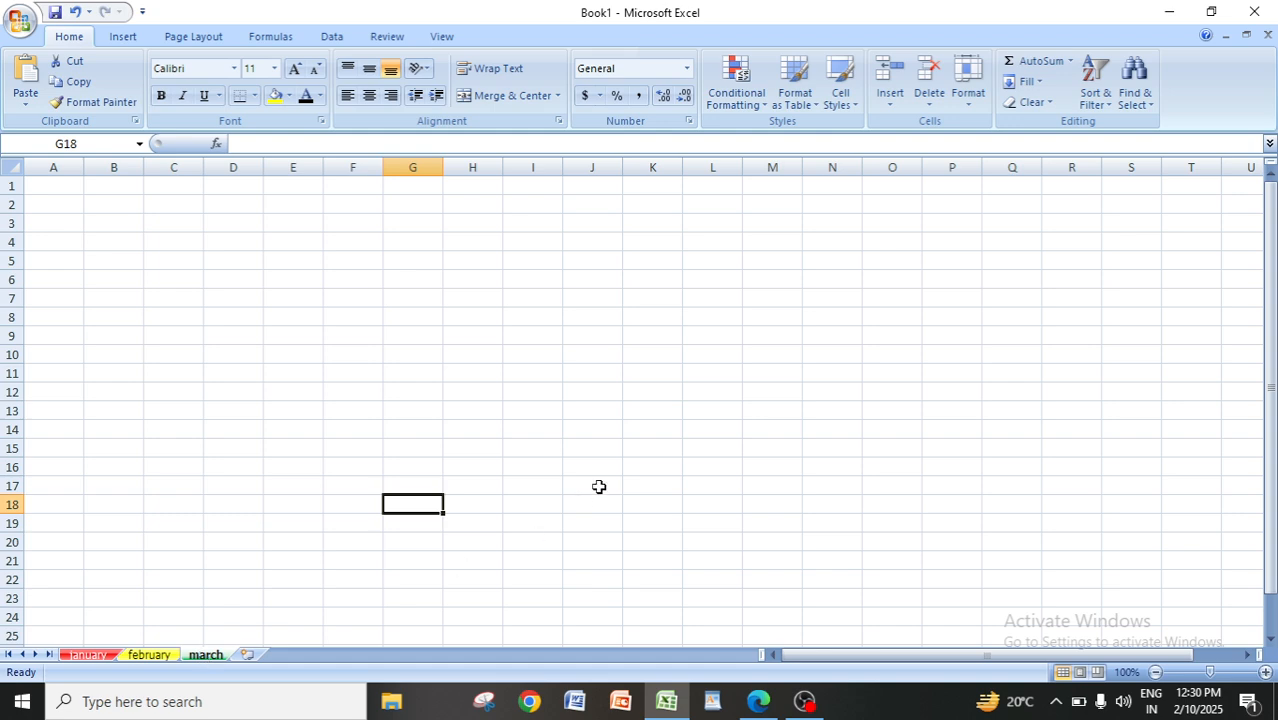
{"action": "left_click", "coordinate": [88, 656]}
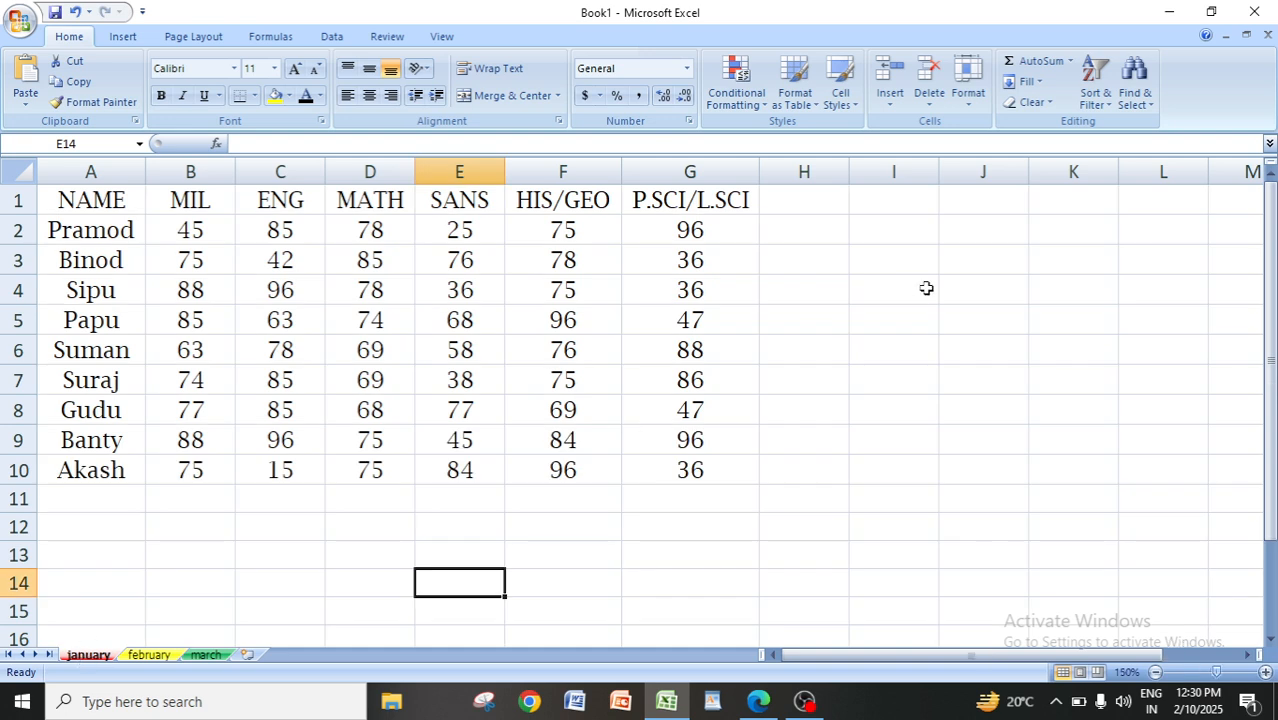
{"action": "left_click", "coordinate": [968, 92]}
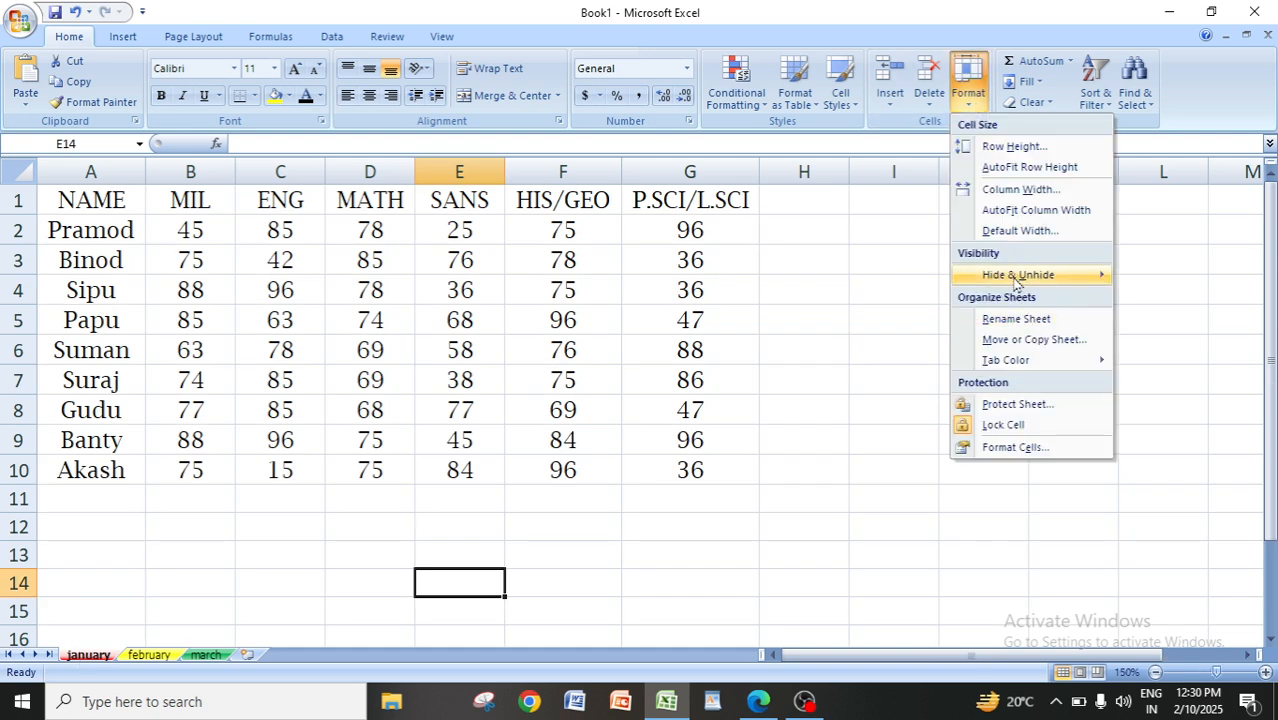
{"action": "mouse_move", "coordinate": [1010, 280]}
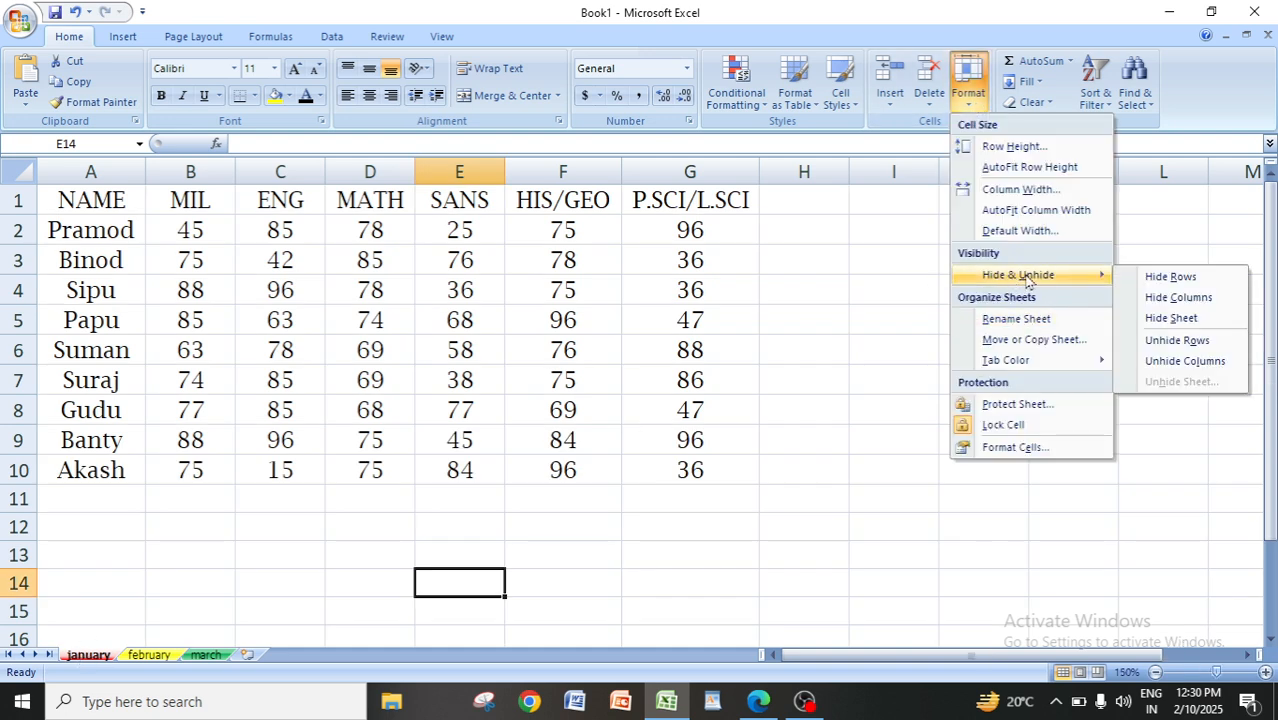
{"action": "left_click", "coordinate": [856, 325]}
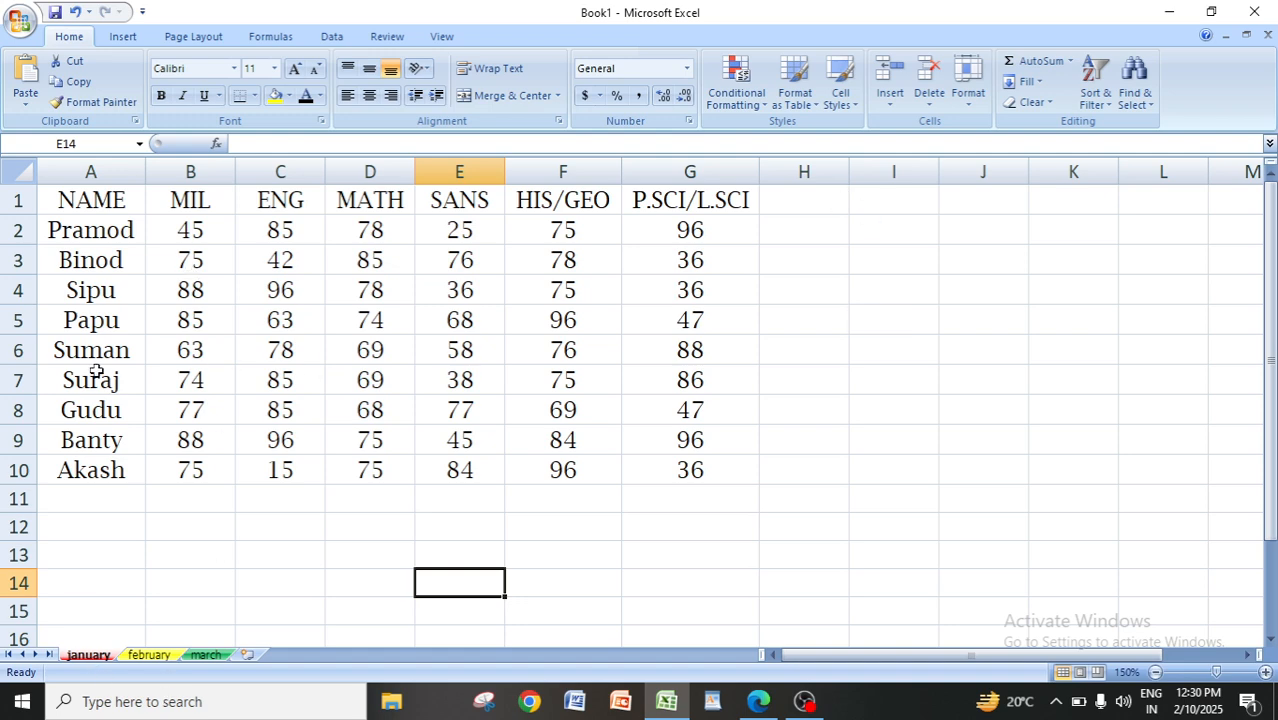
Copy the marks table A1:G10 from the january sheet and paste it at A1 of the february sheet
{"action": "left_click_drag", "start_coordinate": [75, 203], "coordinate": [712, 470]}
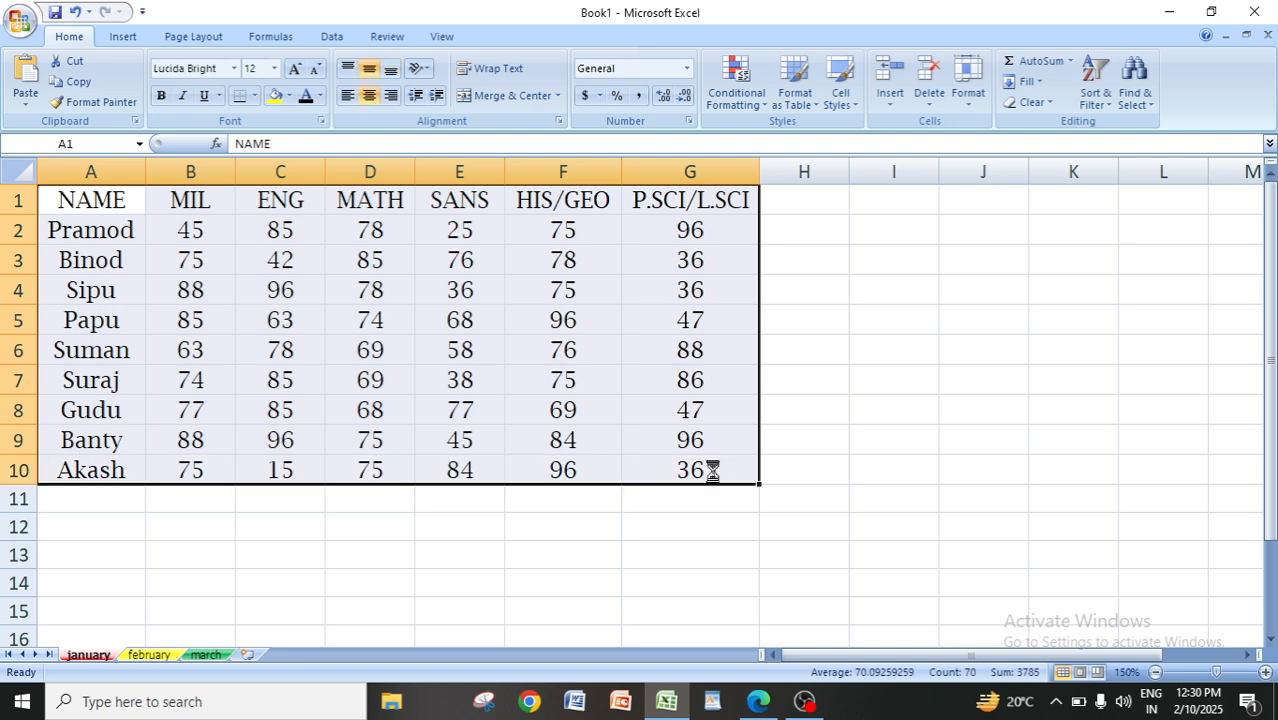
{"action": "key", "text": "ctrl+c"}
{"action": "left_click", "coordinate": [140, 655]}
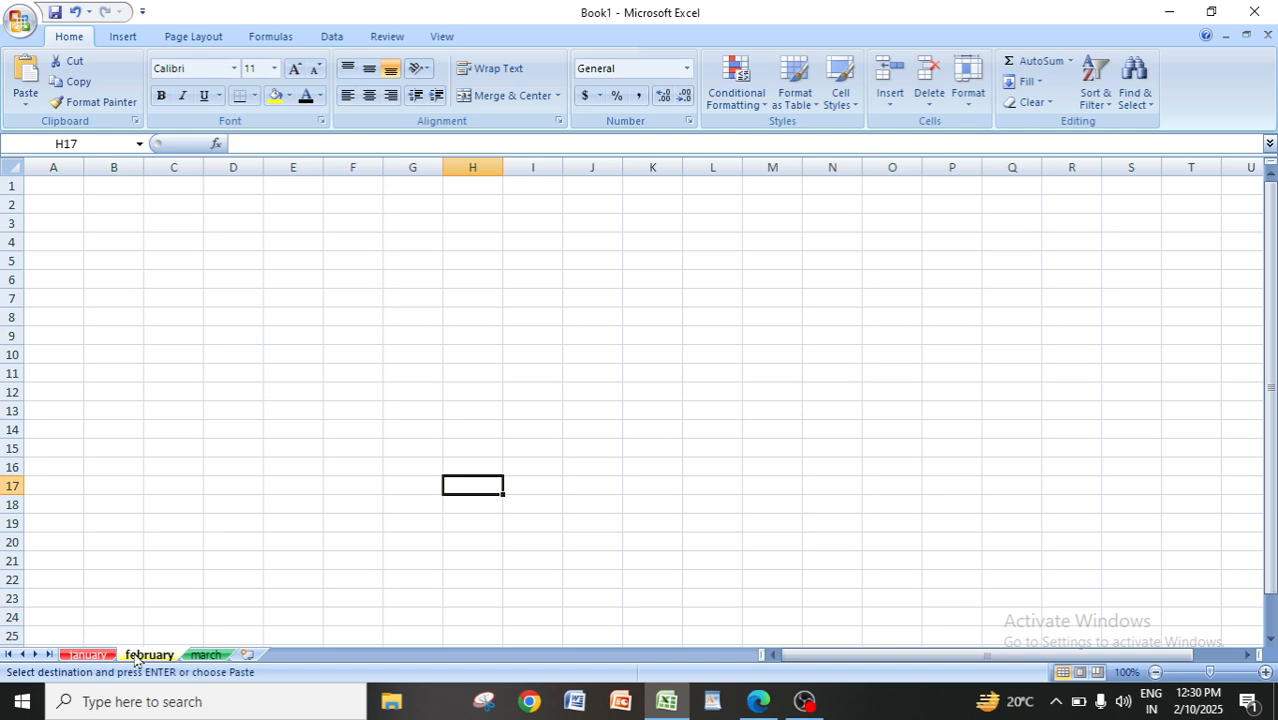
{"action": "key", "text": "ctrl+v"}
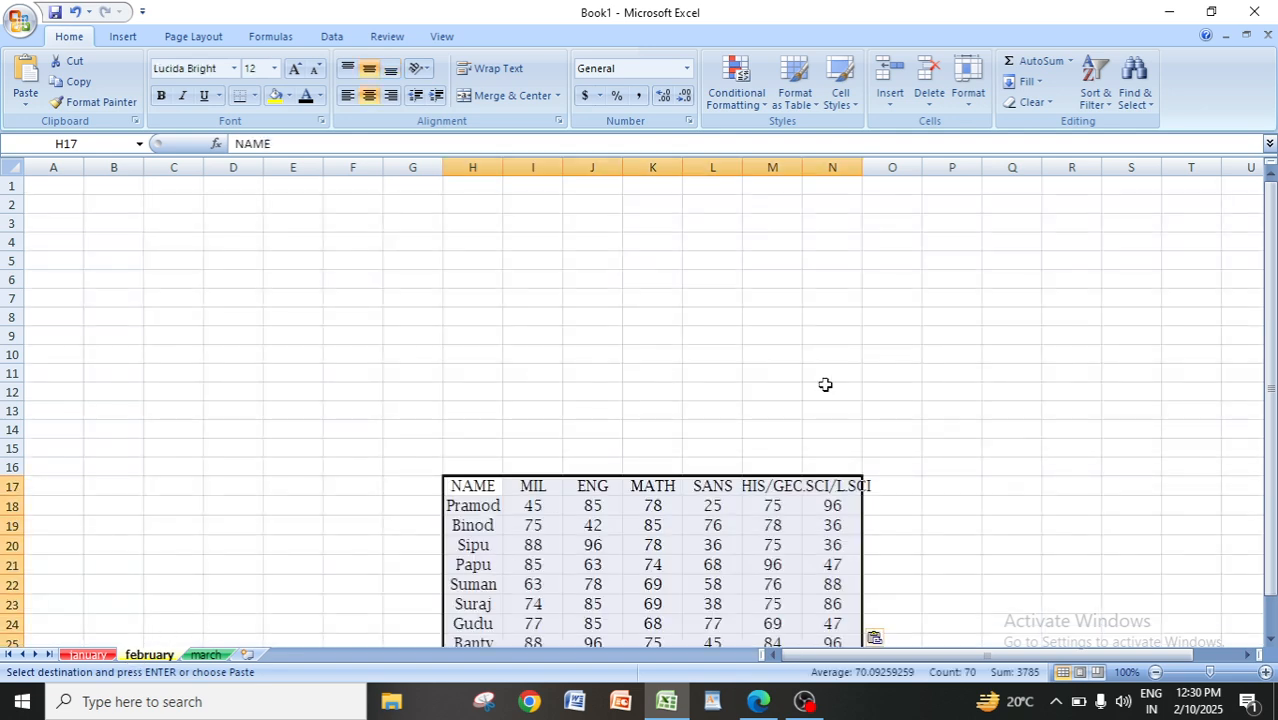
{"action": "key", "text": "ctrl+z"}
{"action": "left_click", "coordinate": [214, 345]}
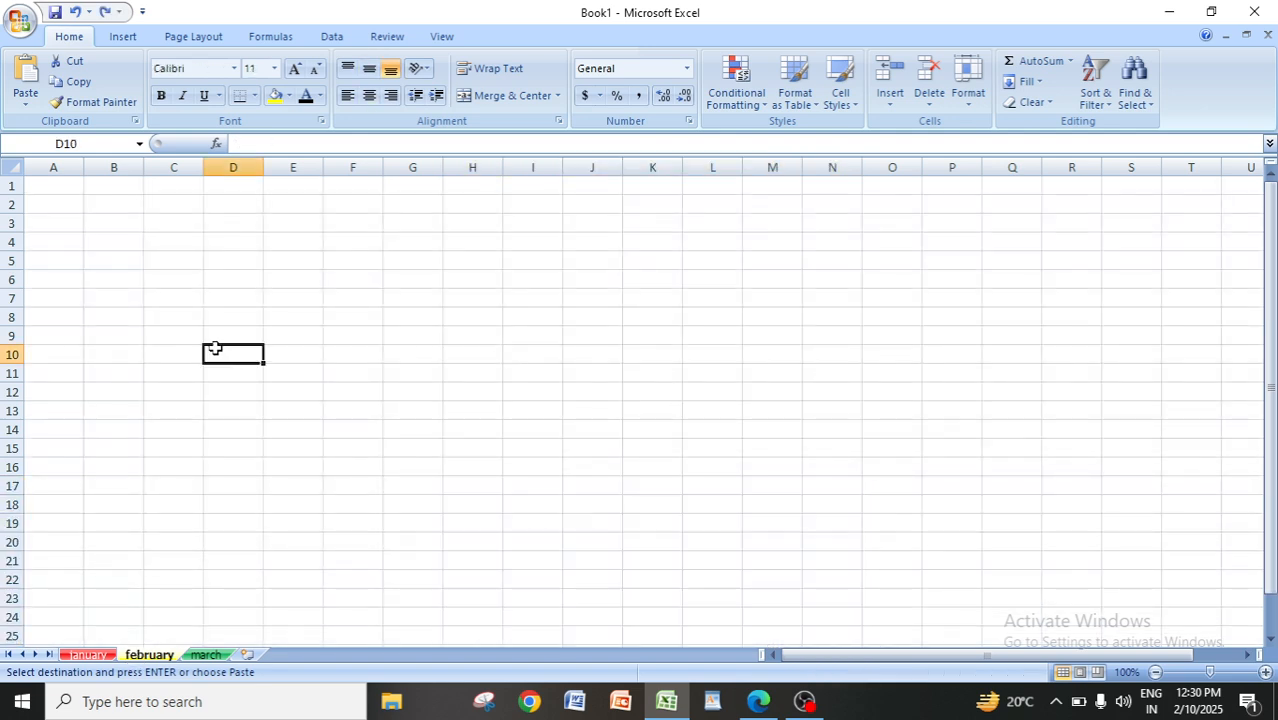
{"action": "left_click", "coordinate": [46, 185]}
{"action": "key", "text": "ctrl+v"}
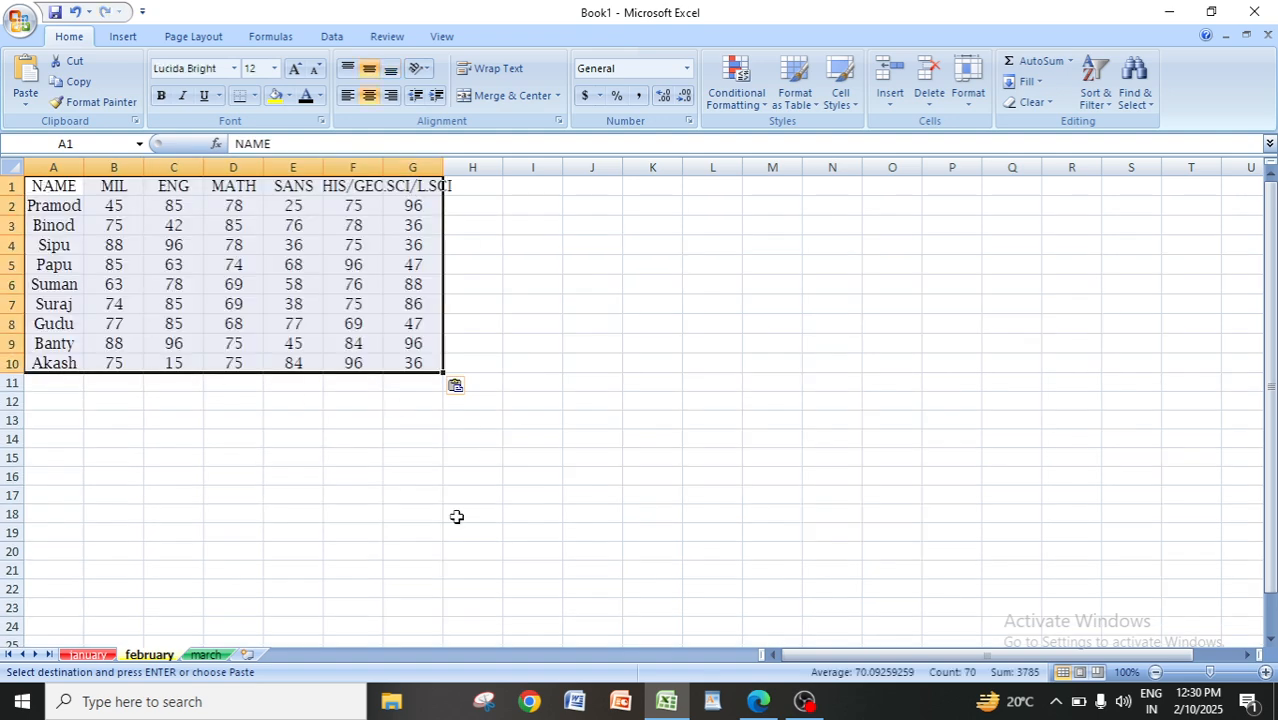
Paste the copied marks table at cell A1 of the march sheet
{"action": "left_click", "coordinate": [205, 654]}
{"action": "left_click", "coordinate": [40, 187]}
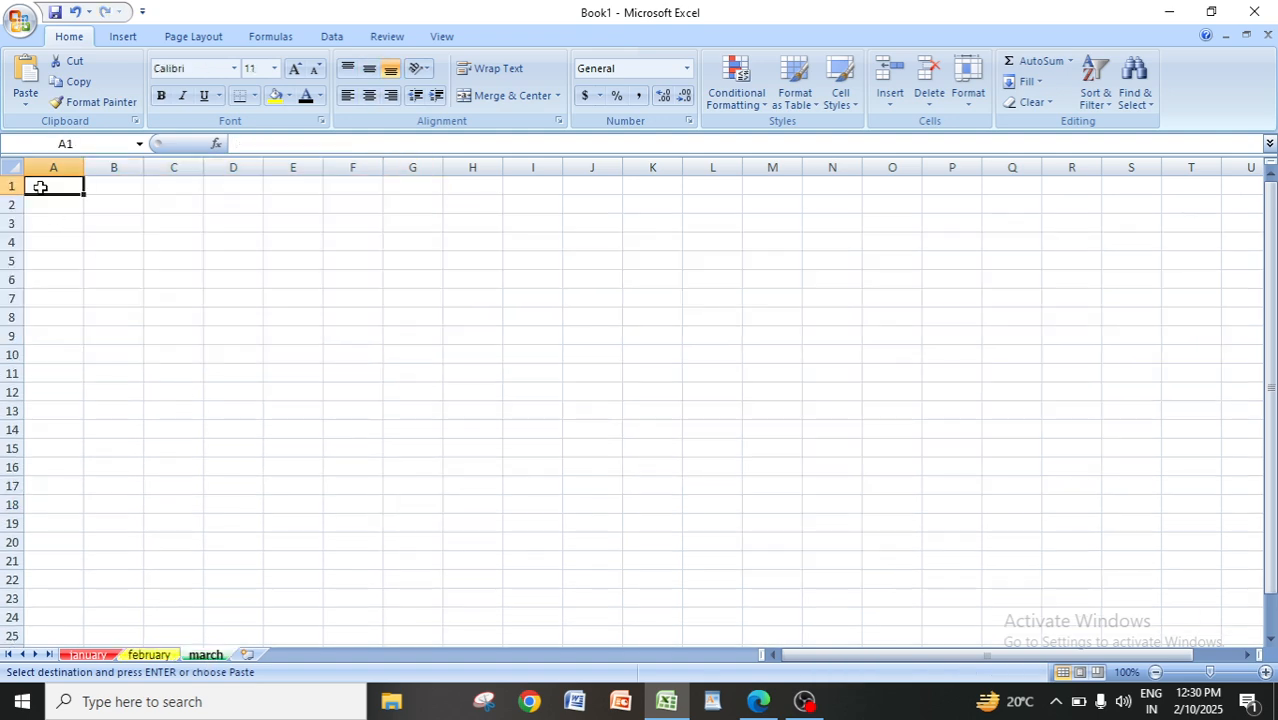
{"action": "key", "text": "ctrl+v"}
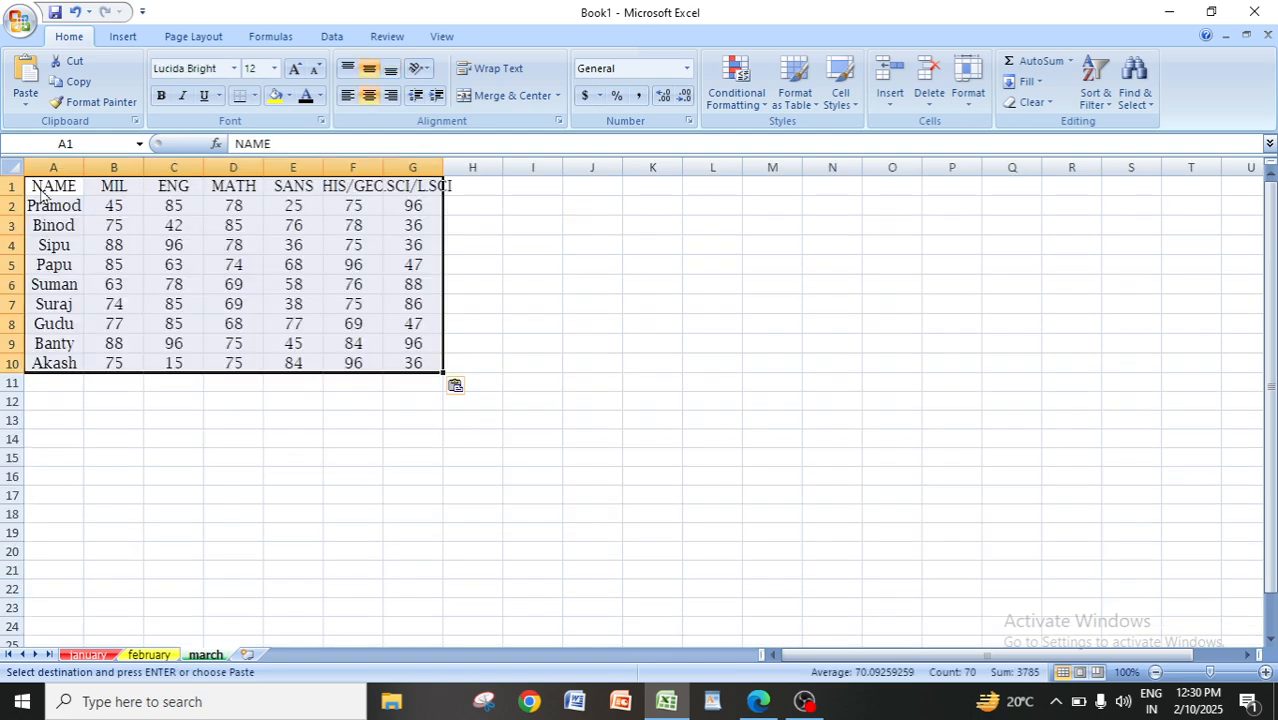
Set the march sheet's zoom level to 150%
{"action": "left_click", "coordinate": [1264, 672]}
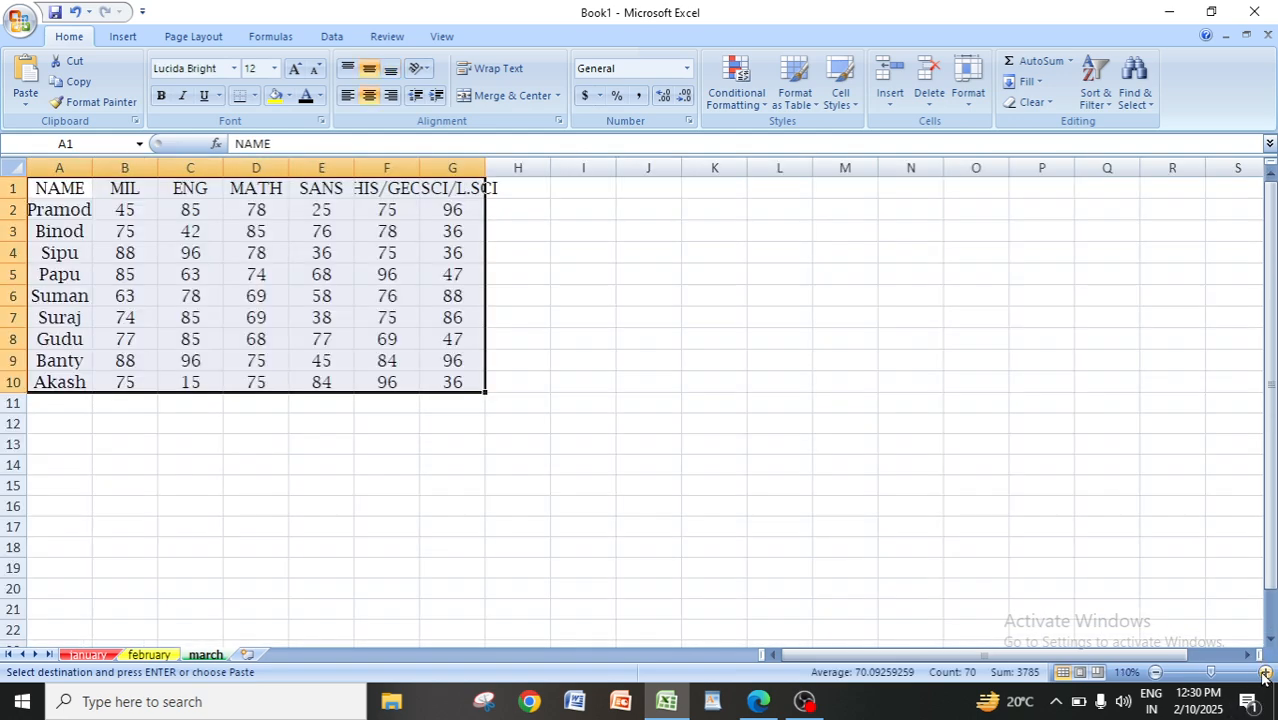
{"action": "left_click", "coordinate": [1264, 674]}
{"action": "left_click", "coordinate": [1264, 674]}
{"action": "left_click", "coordinate": [1264, 674]}
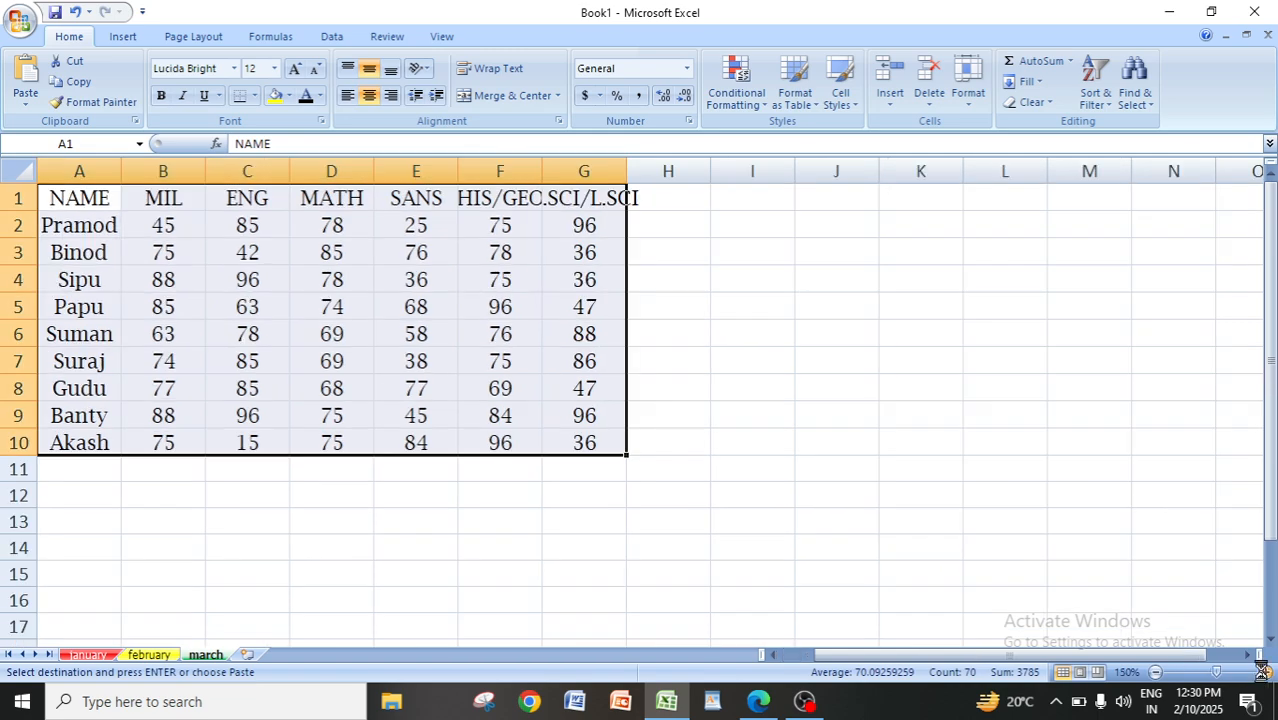
{"action": "left_click", "coordinate": [1264, 674]}
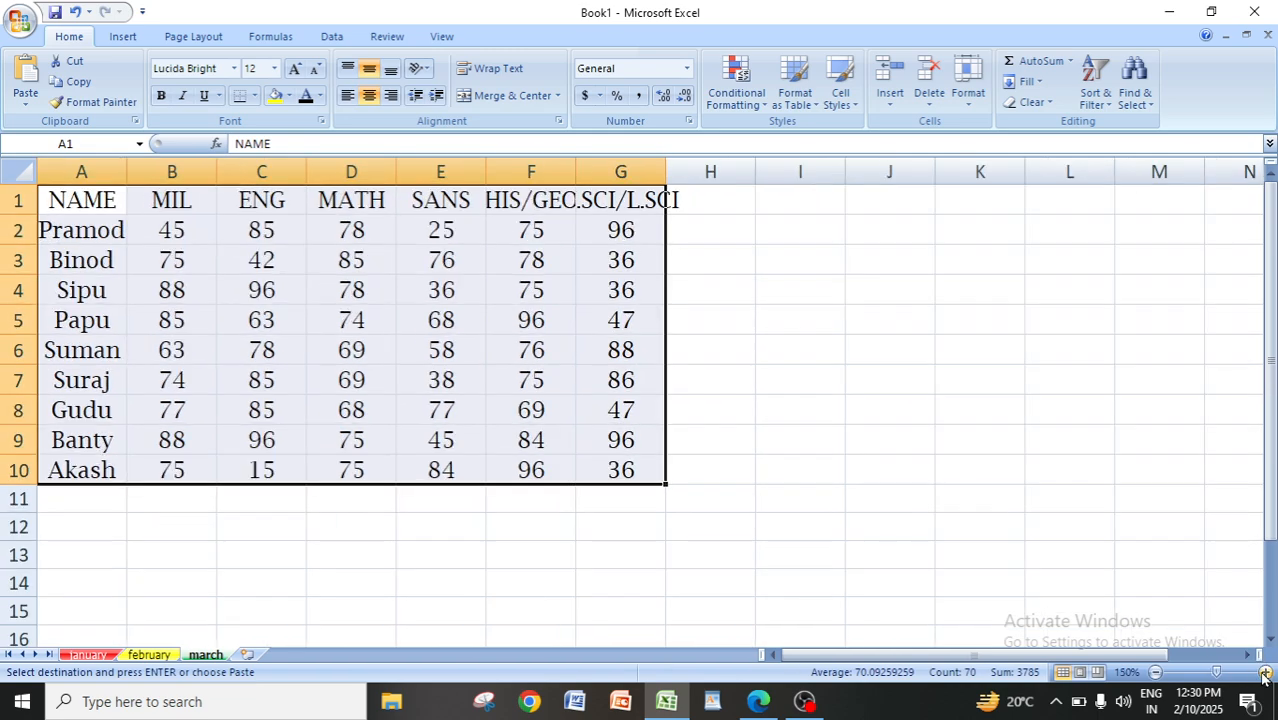
Set the february sheet's zoom level to 150%
{"action": "left_click", "coordinate": [163, 657]}
{"action": "left_click", "coordinate": [1264, 674]}
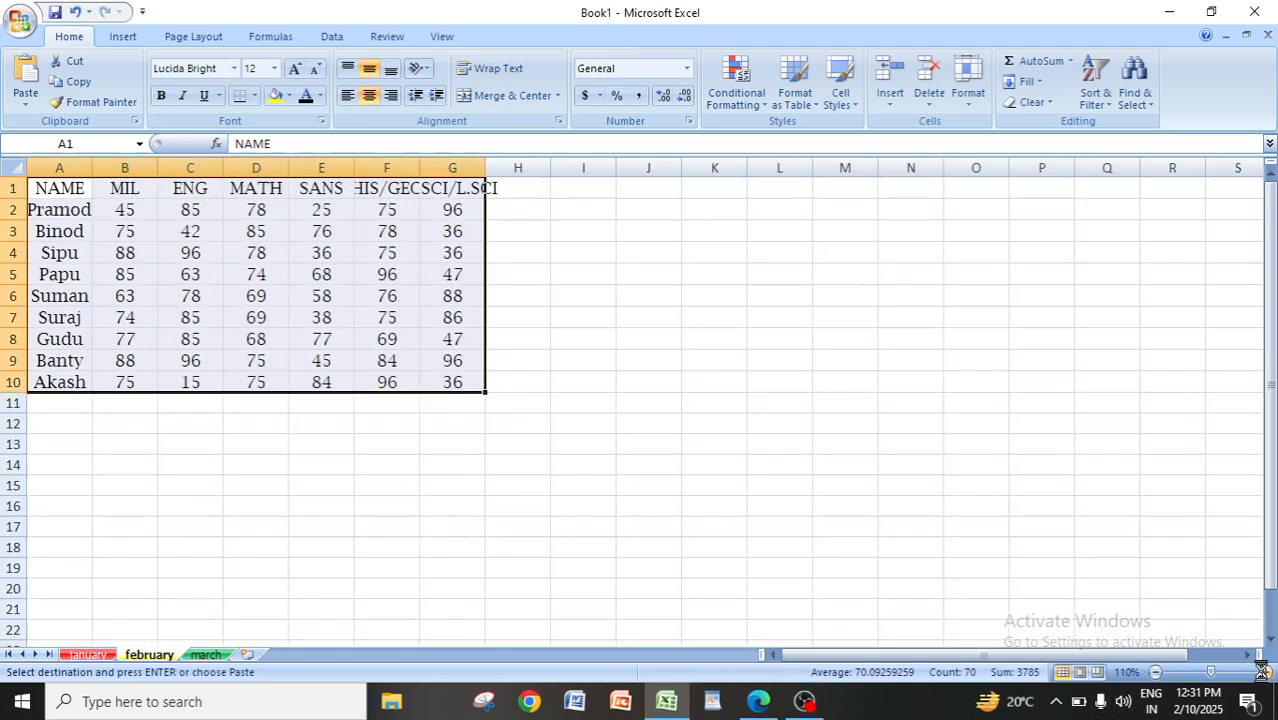
{"action": "left_click", "coordinate": [1264, 674]}
{"action": "left_click", "coordinate": [1264, 674]}
{"action": "left_click", "coordinate": [1264, 674]}
{"action": "left_click", "coordinate": [1264, 674]}
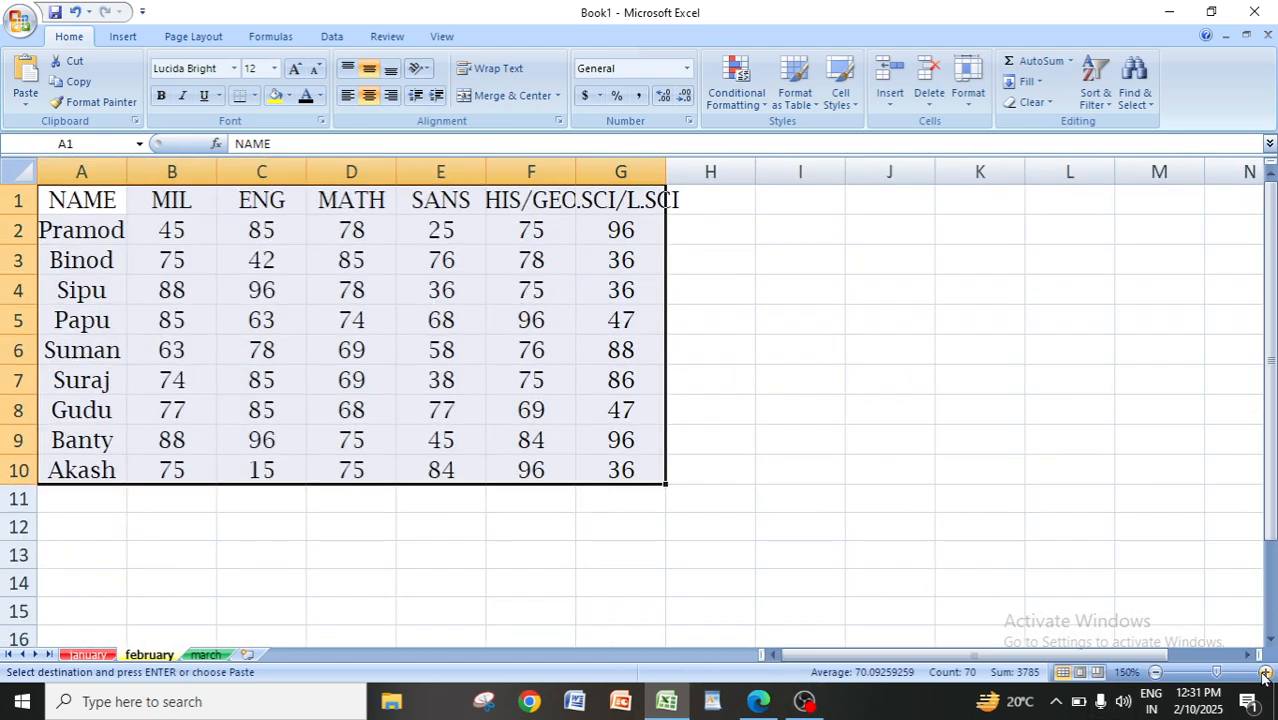
{"action": "left_click", "coordinate": [1264, 676]}
{"action": "left_click", "coordinate": [1157, 672]}
Check the marks table on the january, february and march sheets
{"action": "left_click", "coordinate": [88, 655]}
{"action": "left_click", "coordinate": [943, 479]}
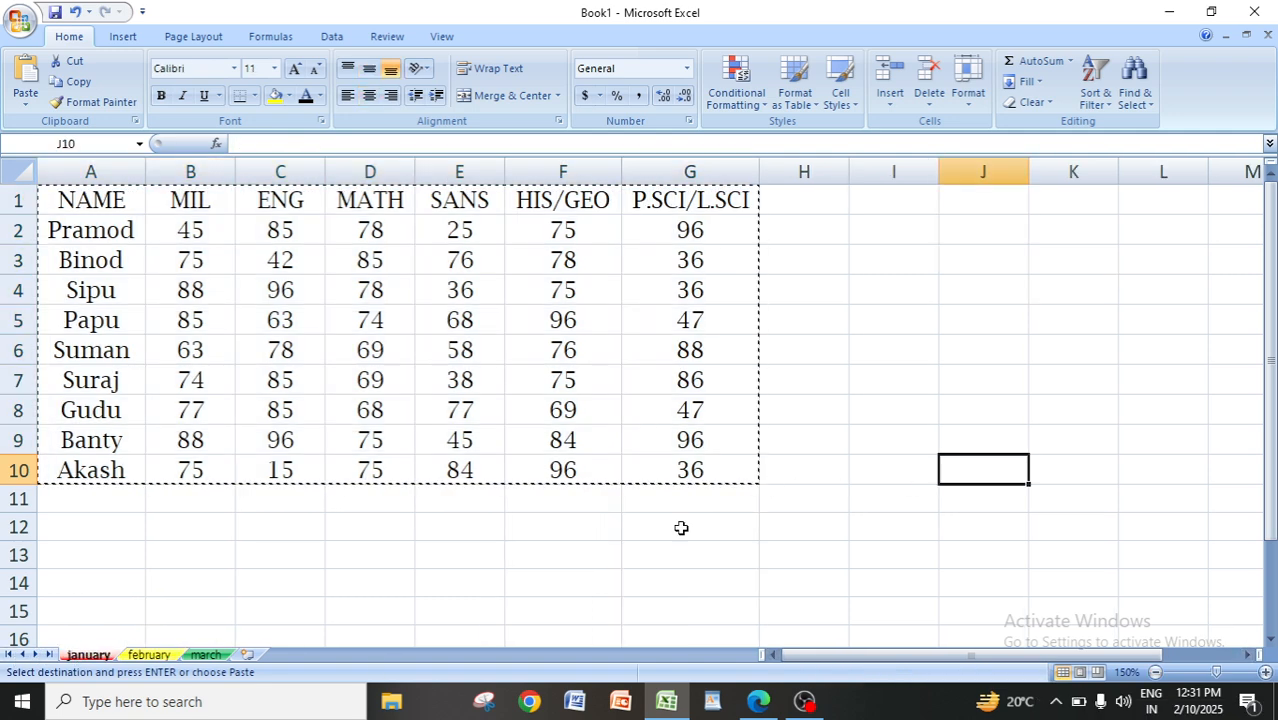
{"action": "left_click", "coordinate": [160, 655]}
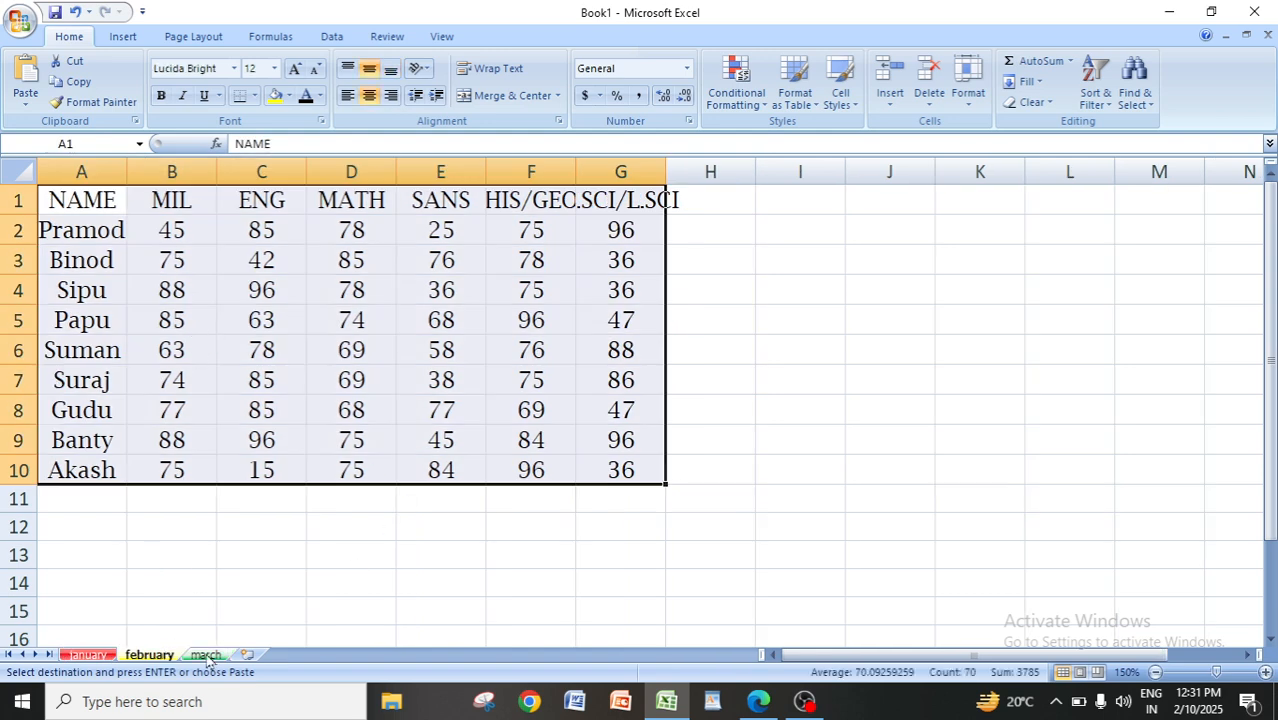
{"action": "left_click", "coordinate": [210, 655]}
{"action": "left_click", "coordinate": [772, 450]}
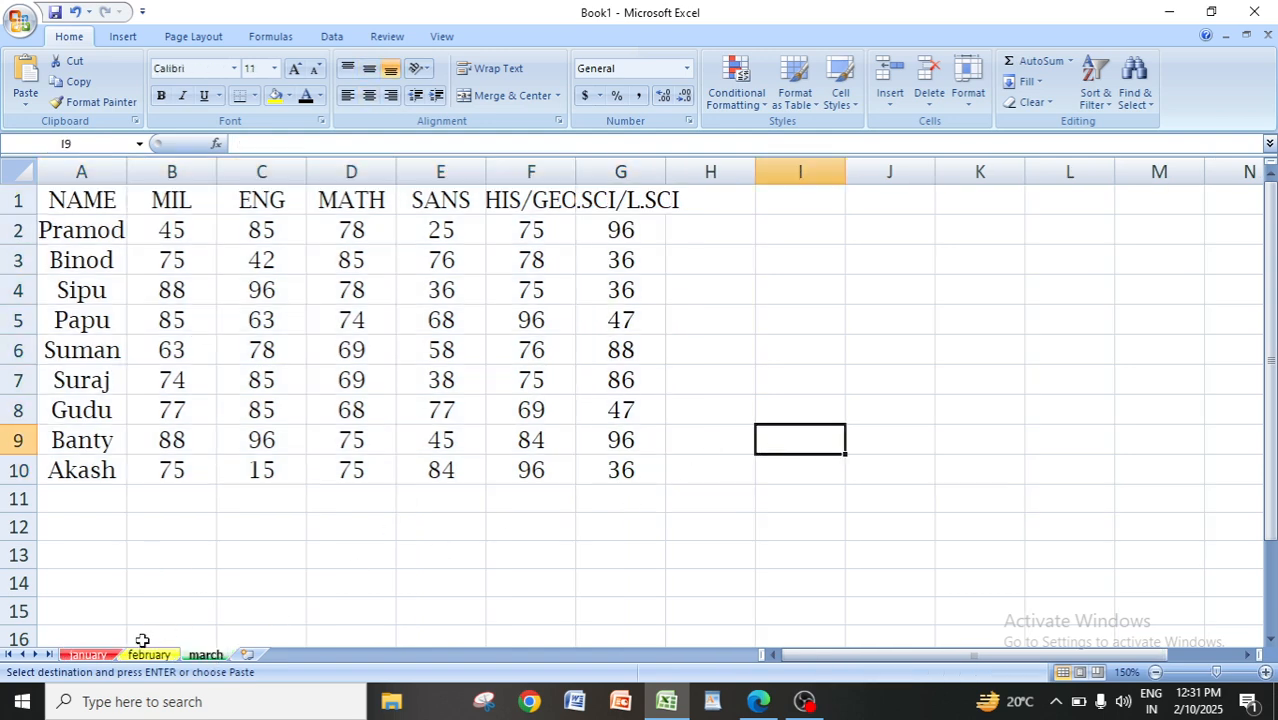
Hide the february sheet
{"action": "left_click", "coordinate": [148, 655]}
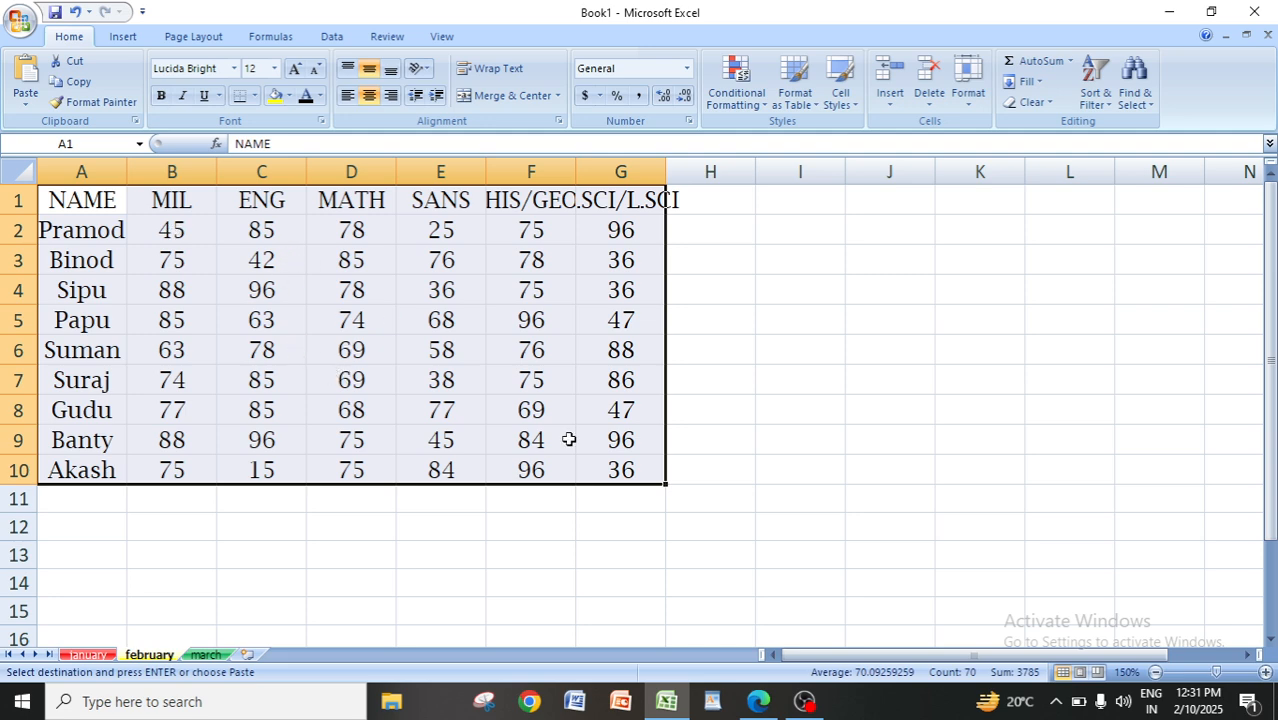
{"action": "left_click", "coordinate": [979, 95]}
{"action": "mouse_move", "coordinate": [1033, 280]}
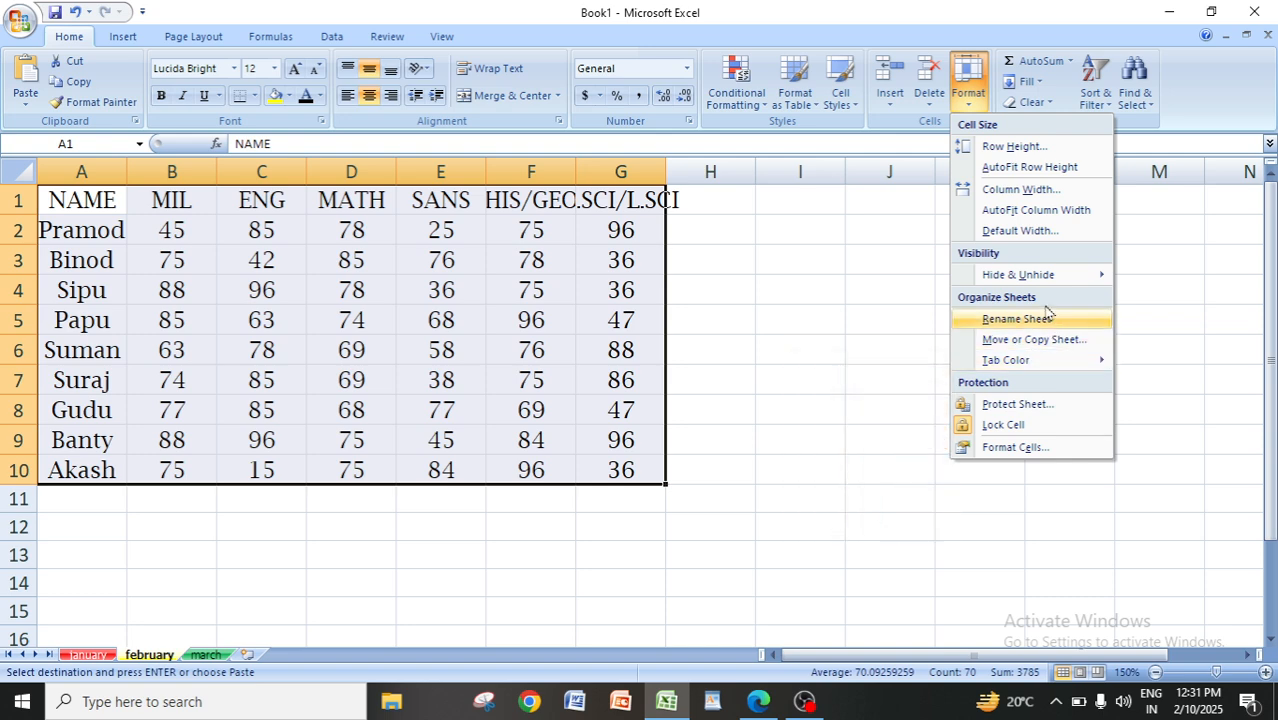
{"action": "mouse_move", "coordinate": [1046, 278]}
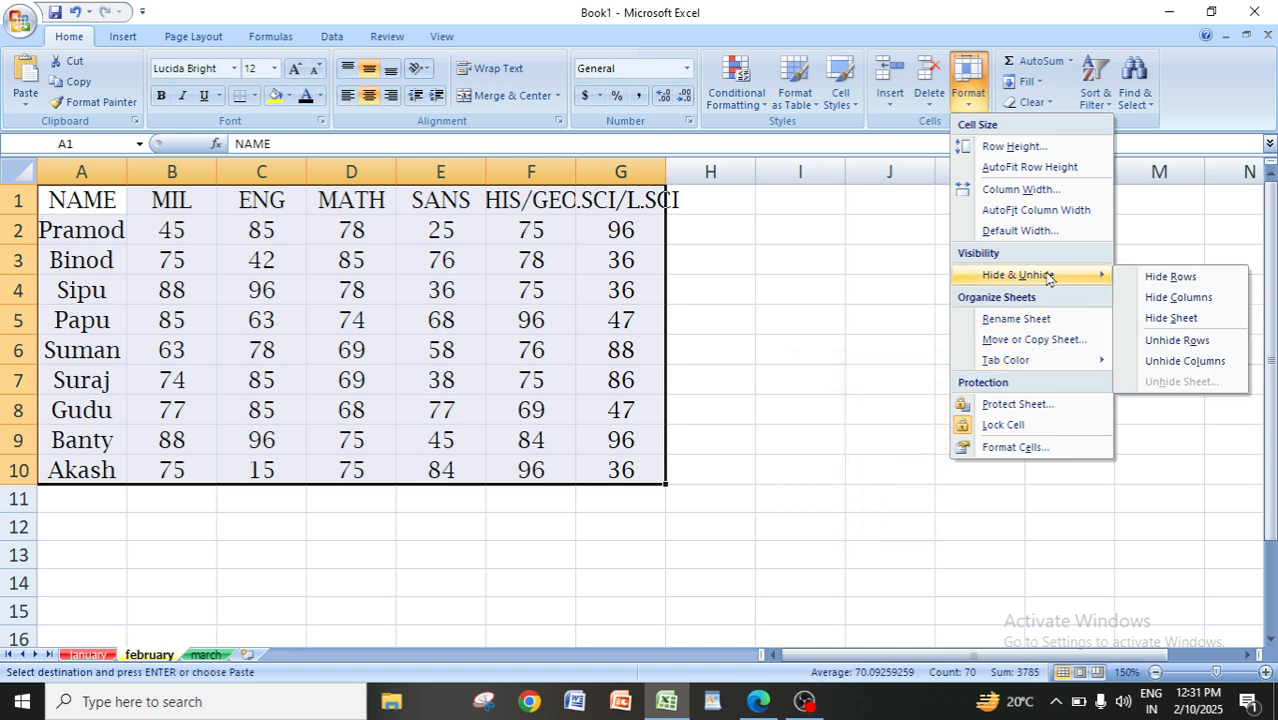
{"action": "left_click", "coordinate": [1187, 320]}
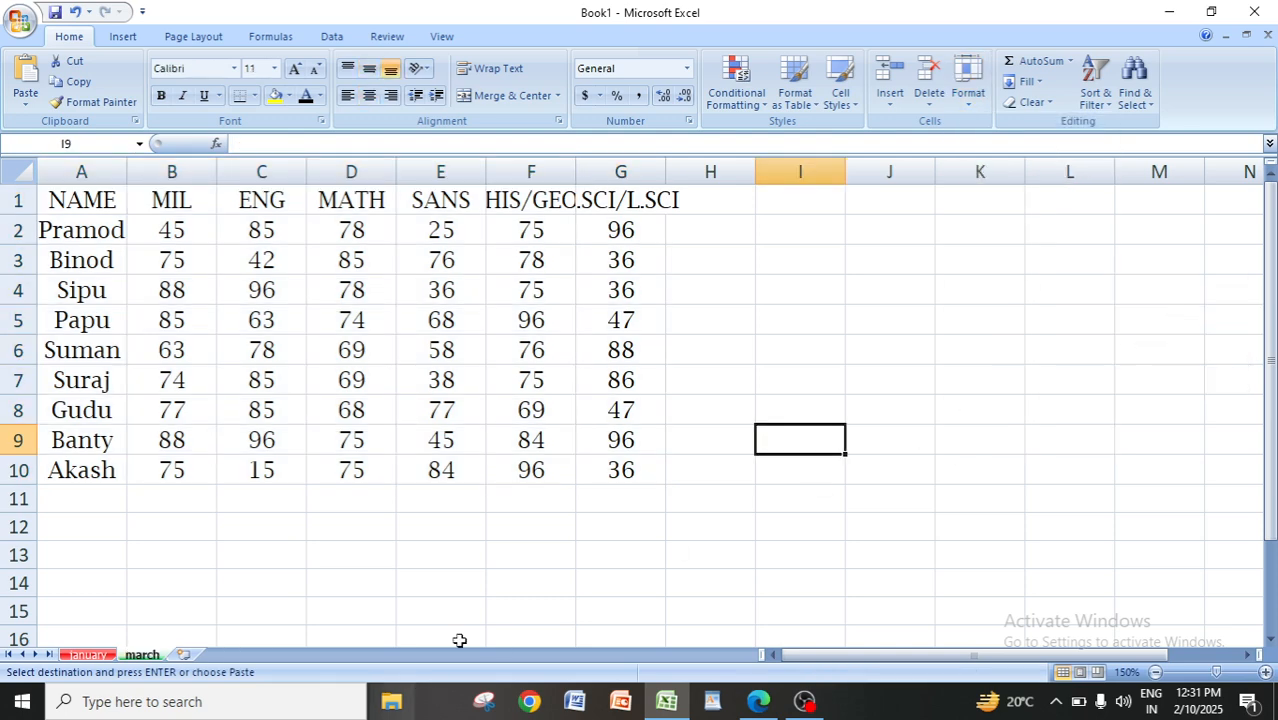
Check the remaining sheets, select the marks table A1:G10 on the march sheet and hide that sheet
{"action": "left_click", "coordinate": [88, 655]}
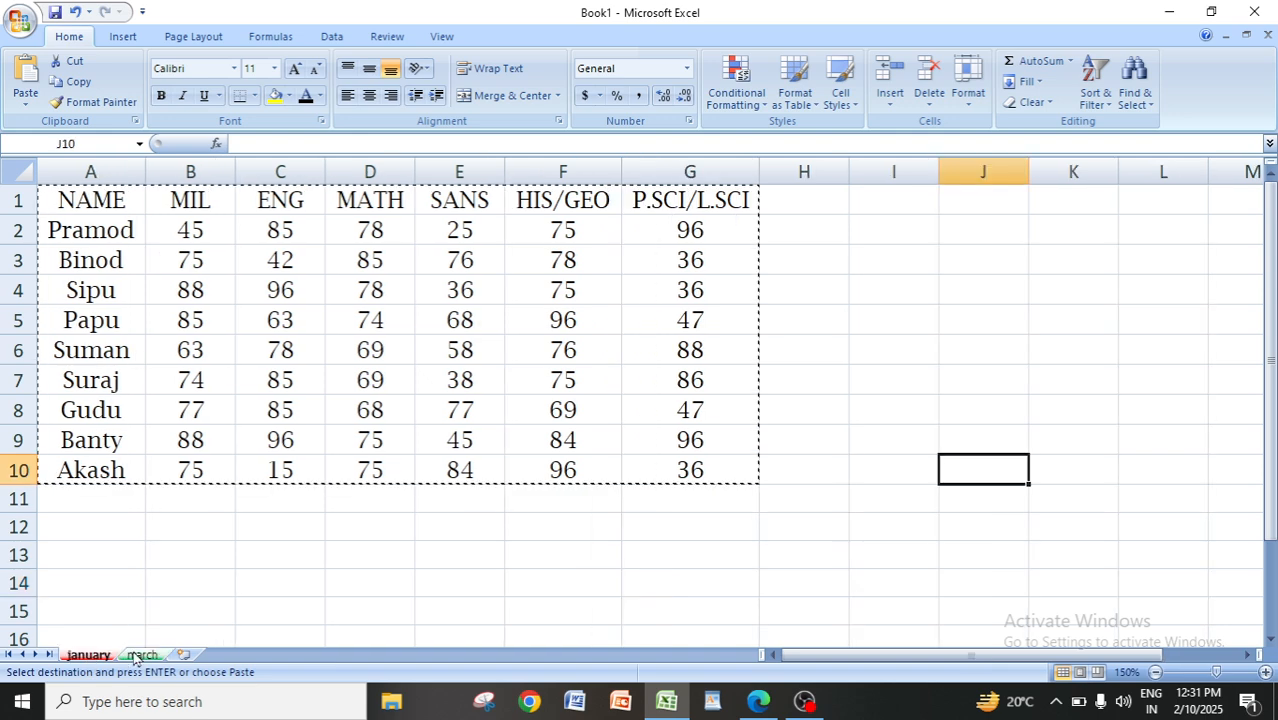
{"action": "left_click", "coordinate": [120, 655]}
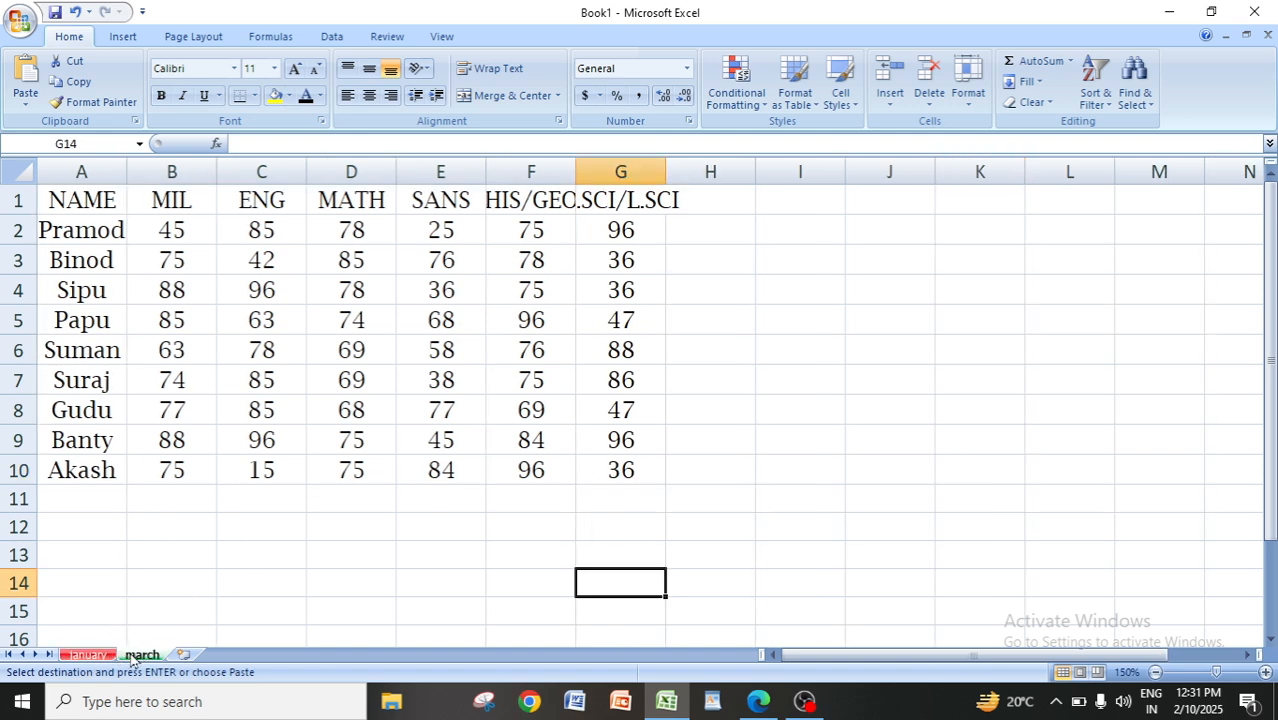
{"action": "left_click", "coordinate": [152, 656]}
{"action": "left_click_drag", "start_coordinate": [78, 200], "coordinate": [634, 470]}
{"action": "left_click", "coordinate": [970, 108]}
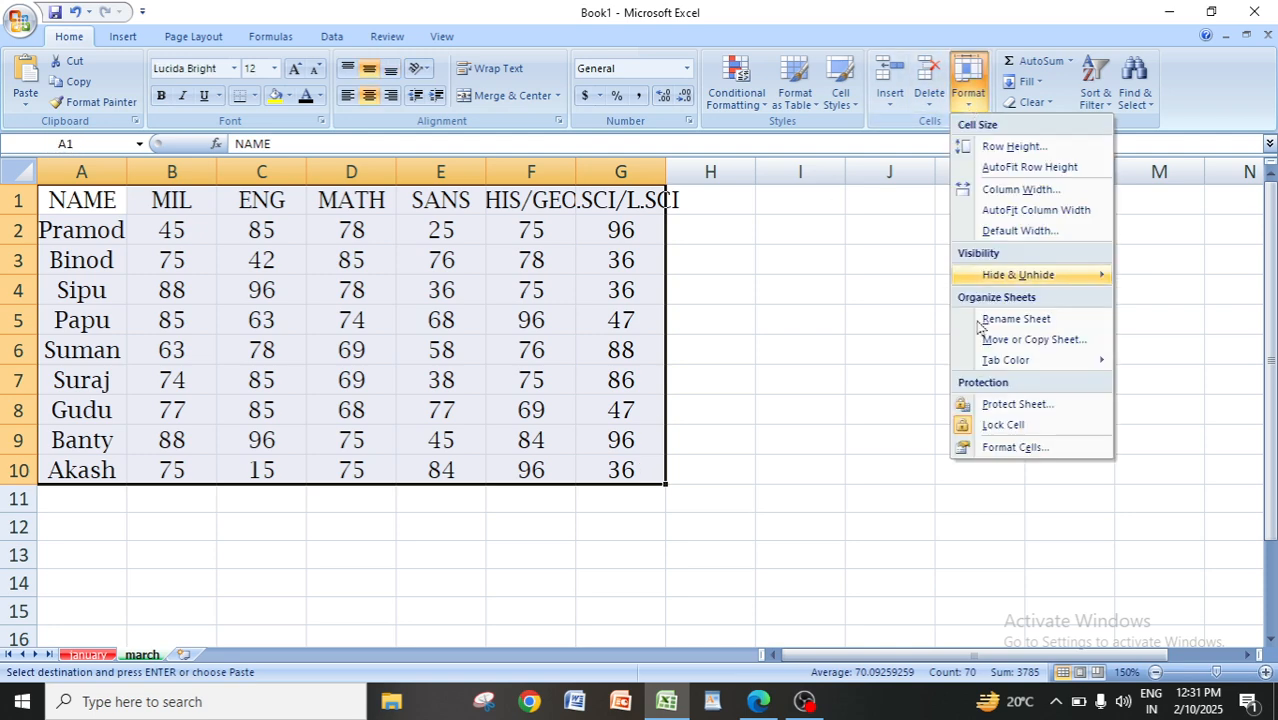
{"action": "mouse_move", "coordinate": [1033, 276]}
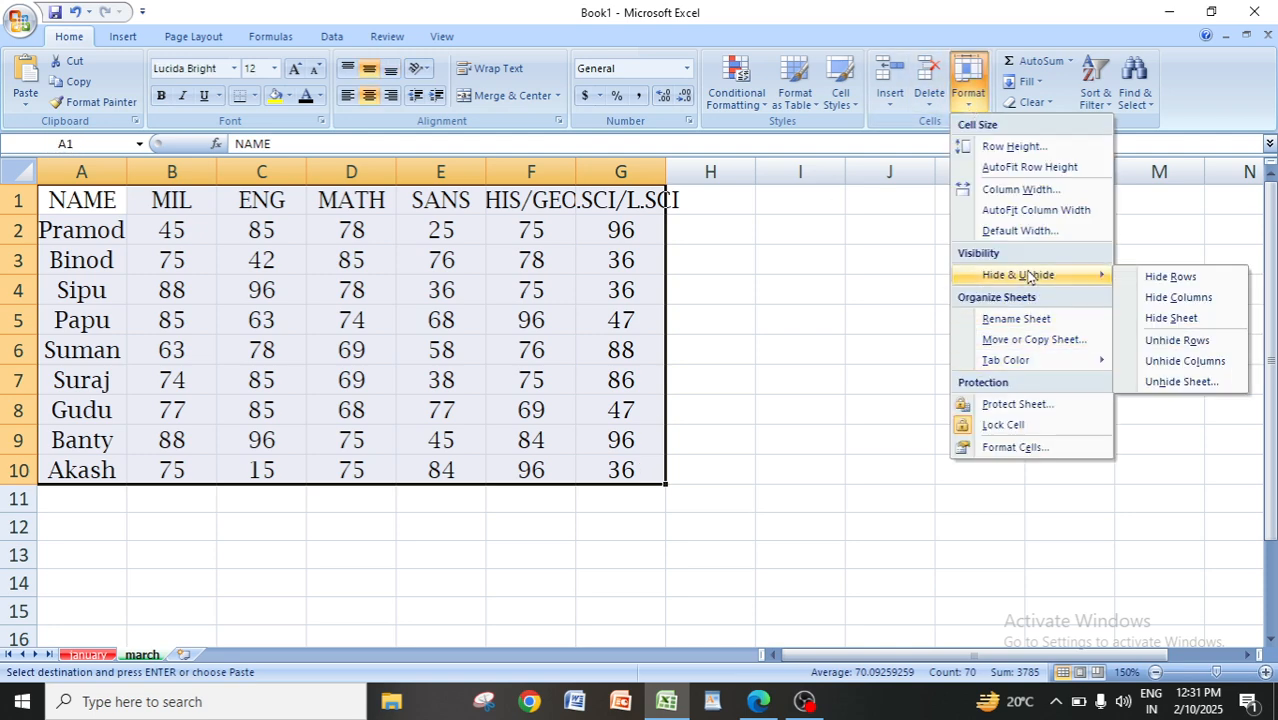
{"action": "left_click", "coordinate": [1174, 320]}
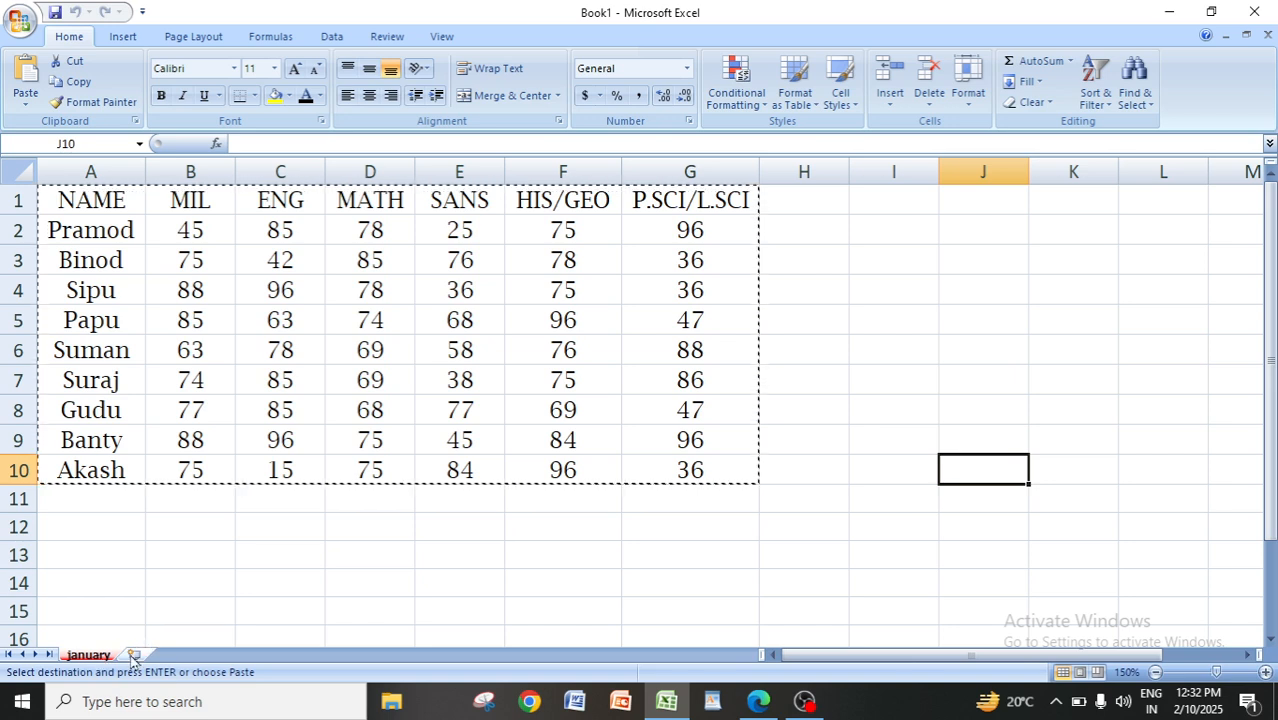
Select the marks table A1:G10 on the january sheet and unhide the february sheet
{"action": "left_click", "coordinate": [738, 553]}
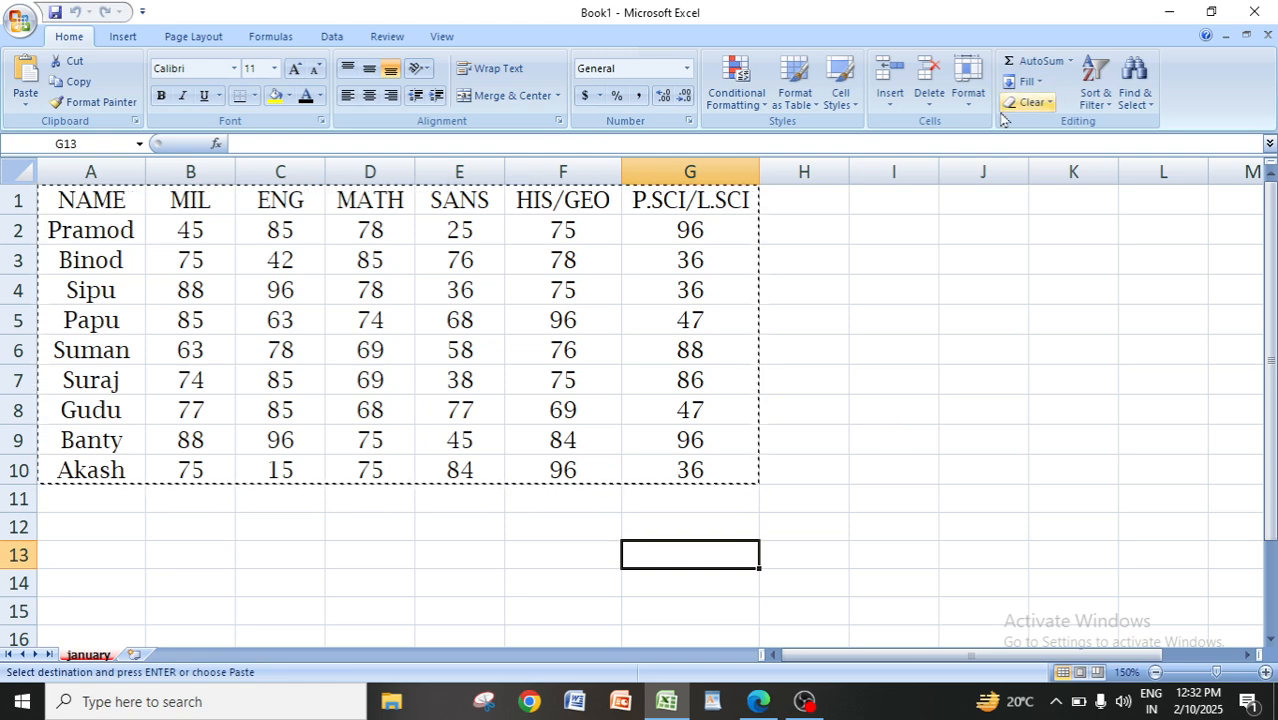
{"action": "left_click_drag", "start_coordinate": [78, 195], "coordinate": [686, 466]}
{"action": "left_click", "coordinate": [968, 88]}
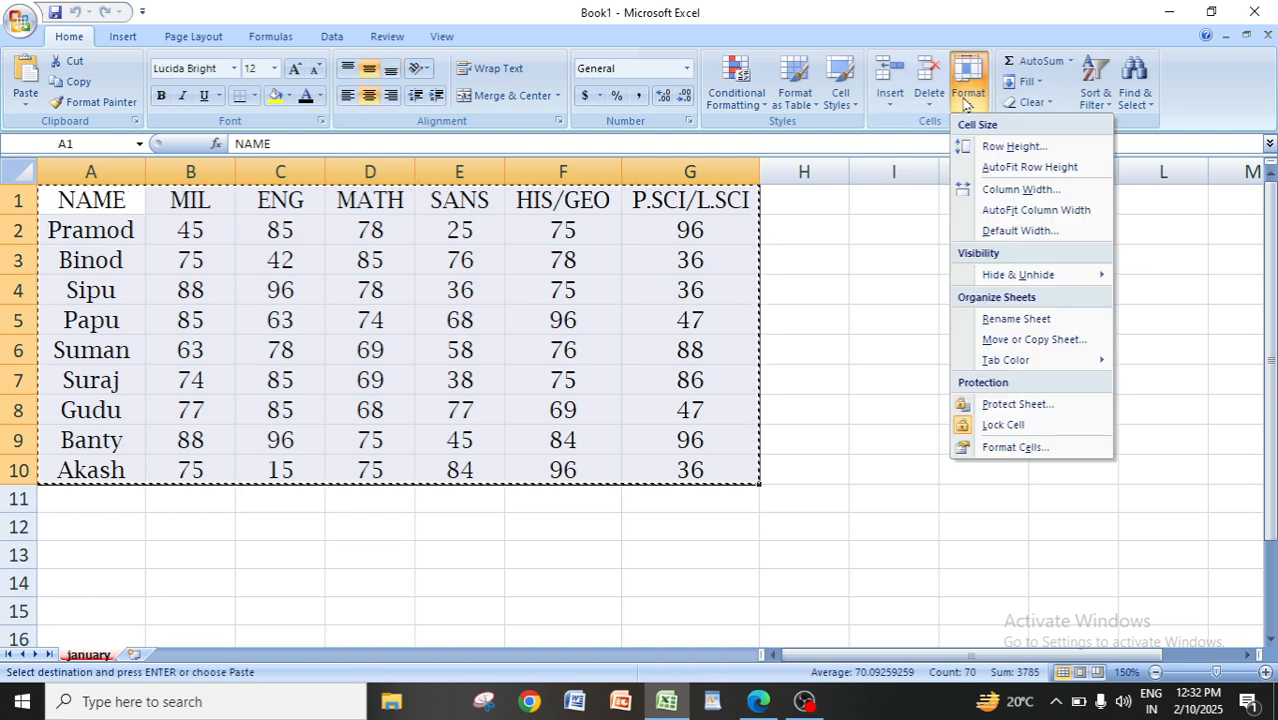
{"action": "mouse_move", "coordinate": [1020, 284]}
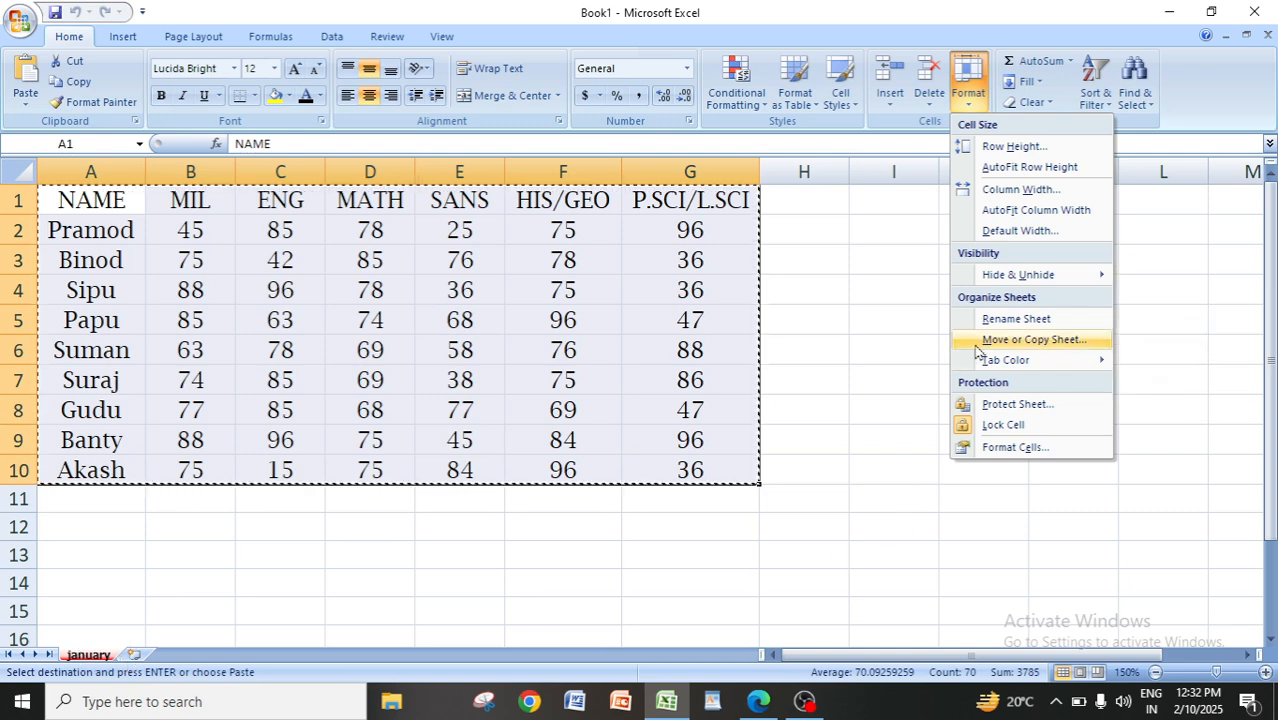
{"action": "mouse_move", "coordinate": [1060, 275]}
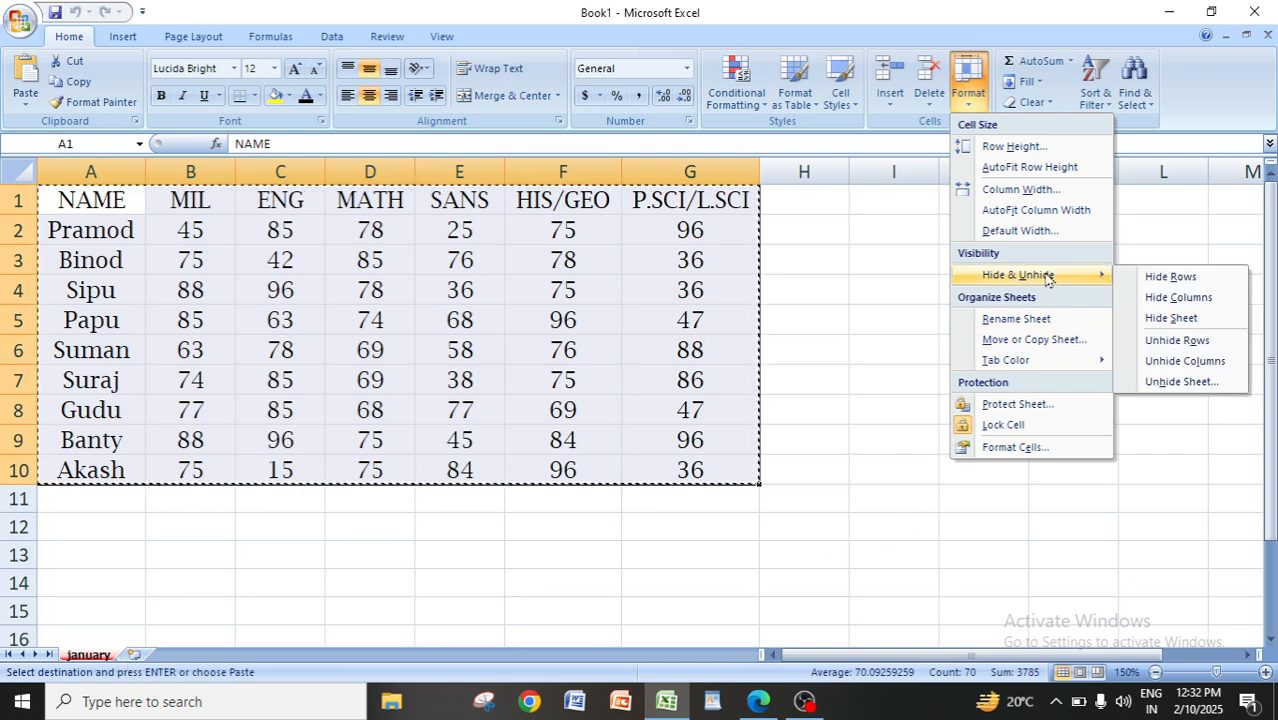
{"action": "left_click", "coordinate": [1183, 383]}
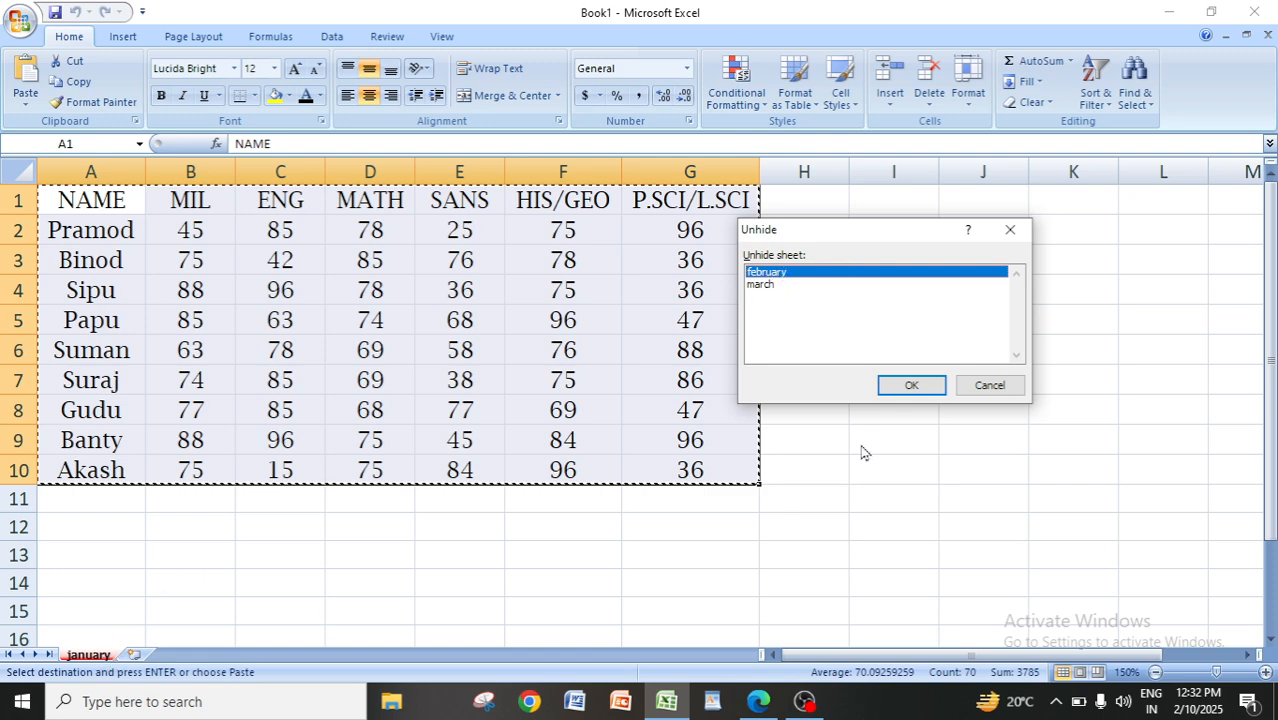
{"action": "left_click", "coordinate": [910, 385]}
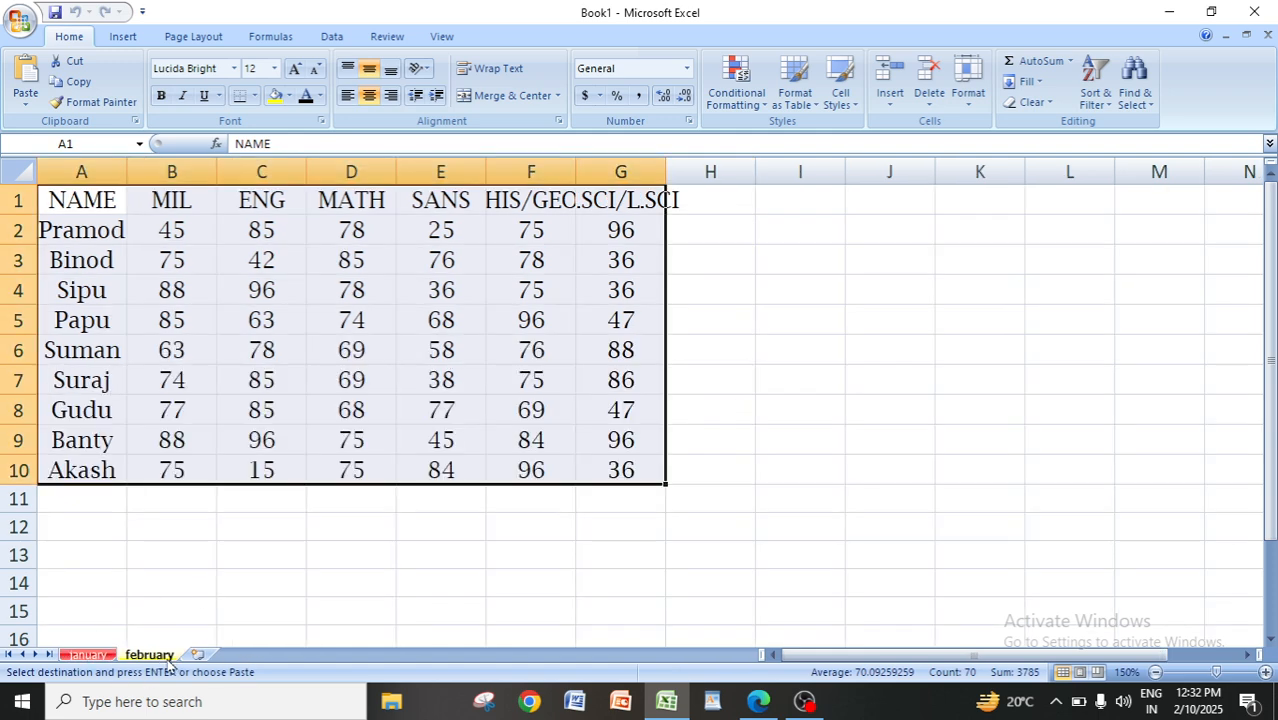
Unhide the march sheet
{"action": "left_click", "coordinate": [968, 82]}
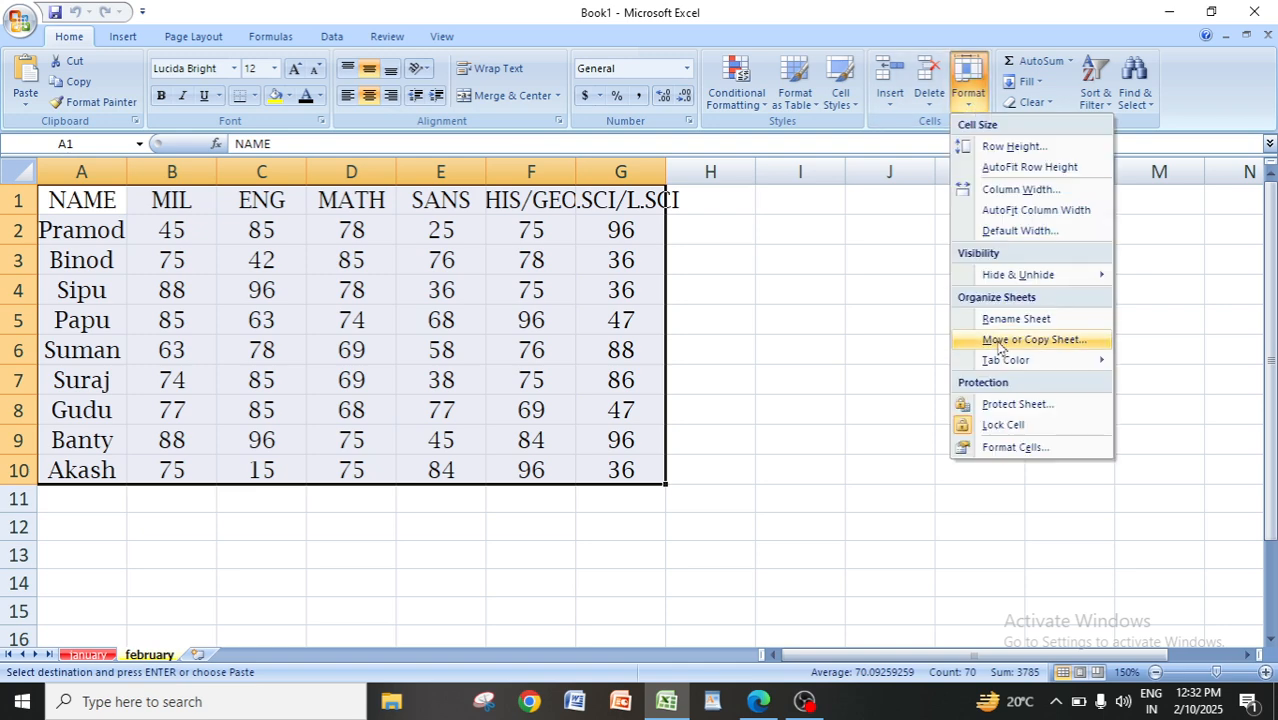
{"action": "mouse_move", "coordinate": [1030, 278]}
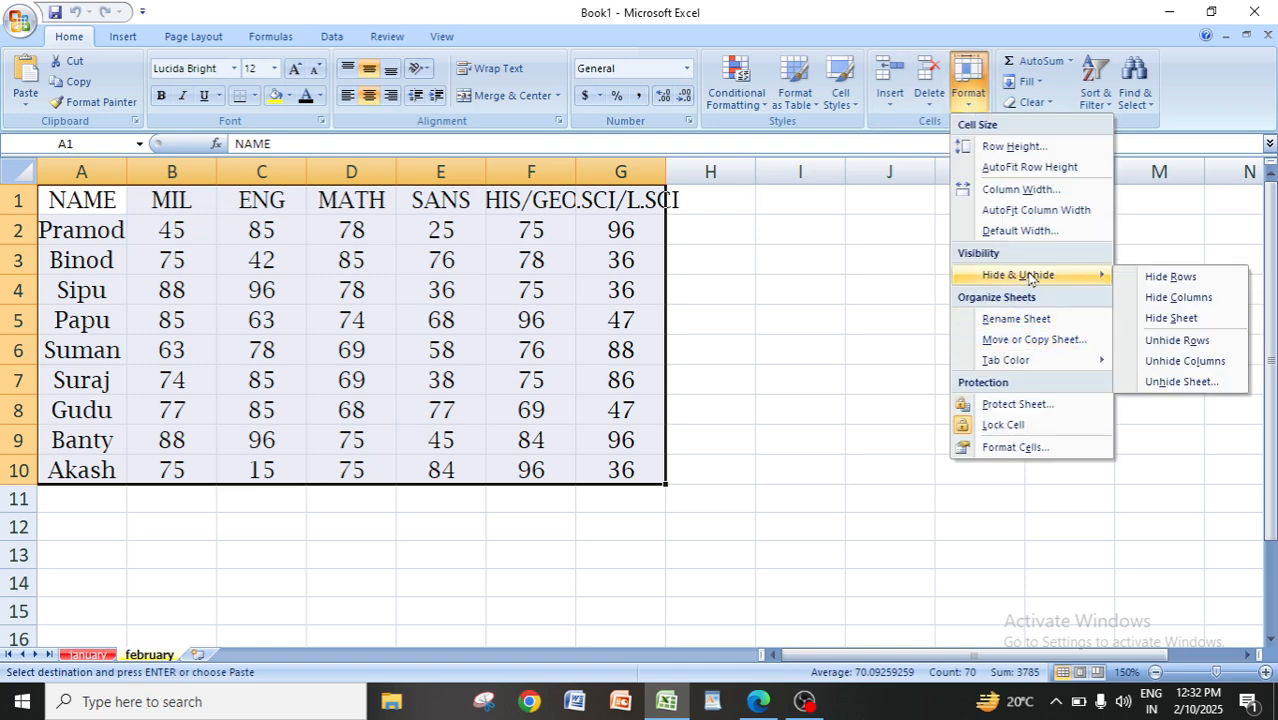
{"action": "left_click", "coordinate": [1181, 384]}
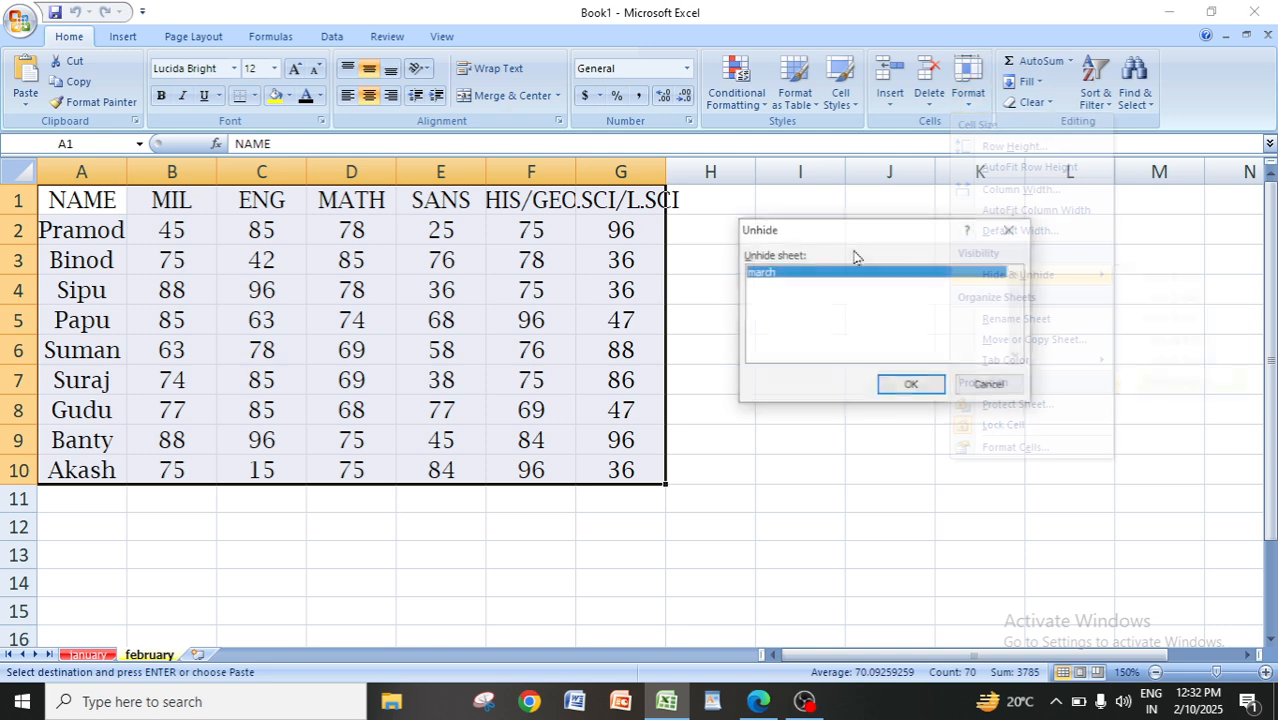
{"action": "left_click", "coordinate": [933, 386]}
Check the marks table on the january, february and march sheets and deselect it on march by selecting cell J10
{"action": "left_click", "coordinate": [156, 658]}
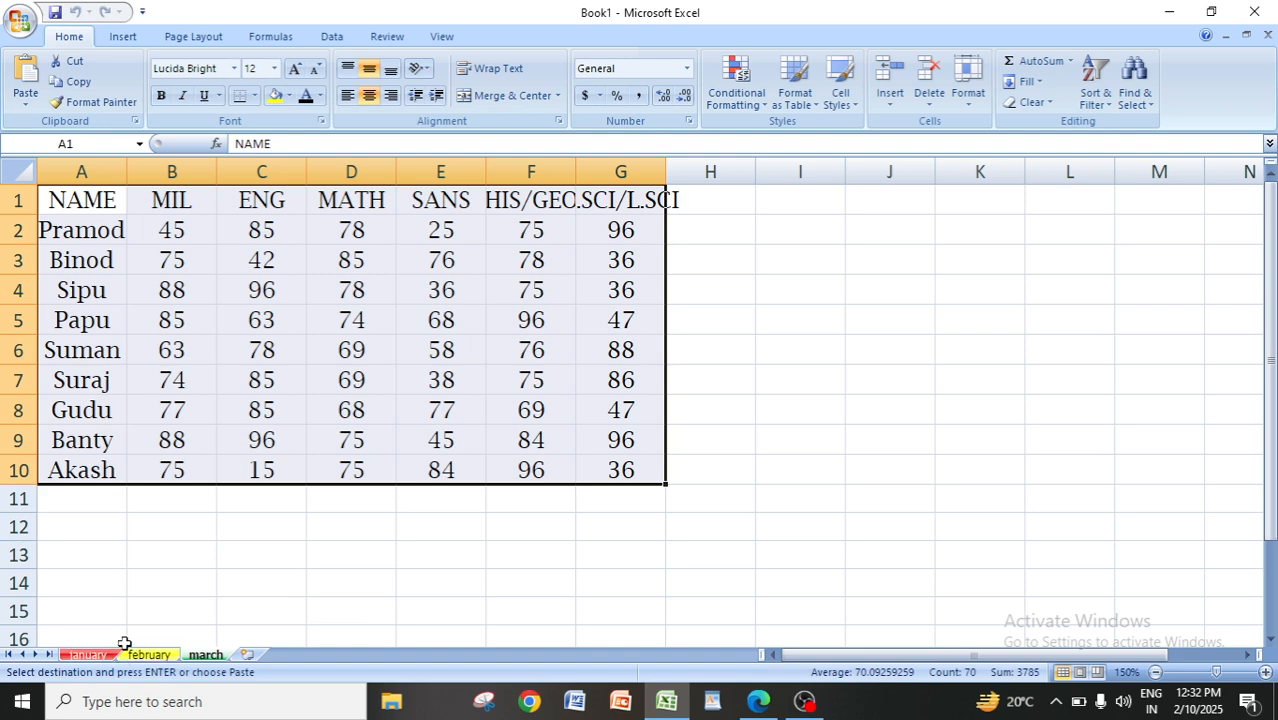
{"action": "left_click", "coordinate": [88, 655]}
{"action": "left_click", "coordinate": [150, 656]}
{"action": "left_click", "coordinate": [202, 656]}
{"action": "left_click", "coordinate": [865, 462]}
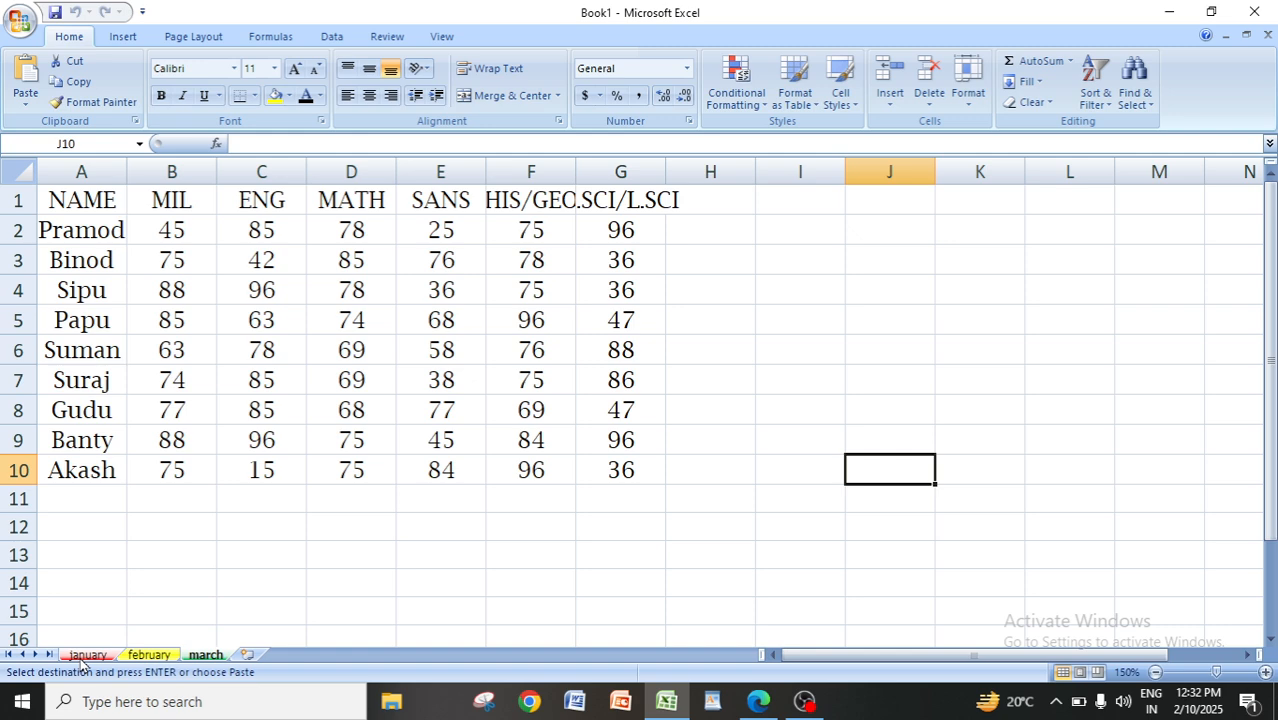
{"action": "left_click", "coordinate": [970, 95]}
{"action": "mouse_move", "coordinate": [1017, 276]}
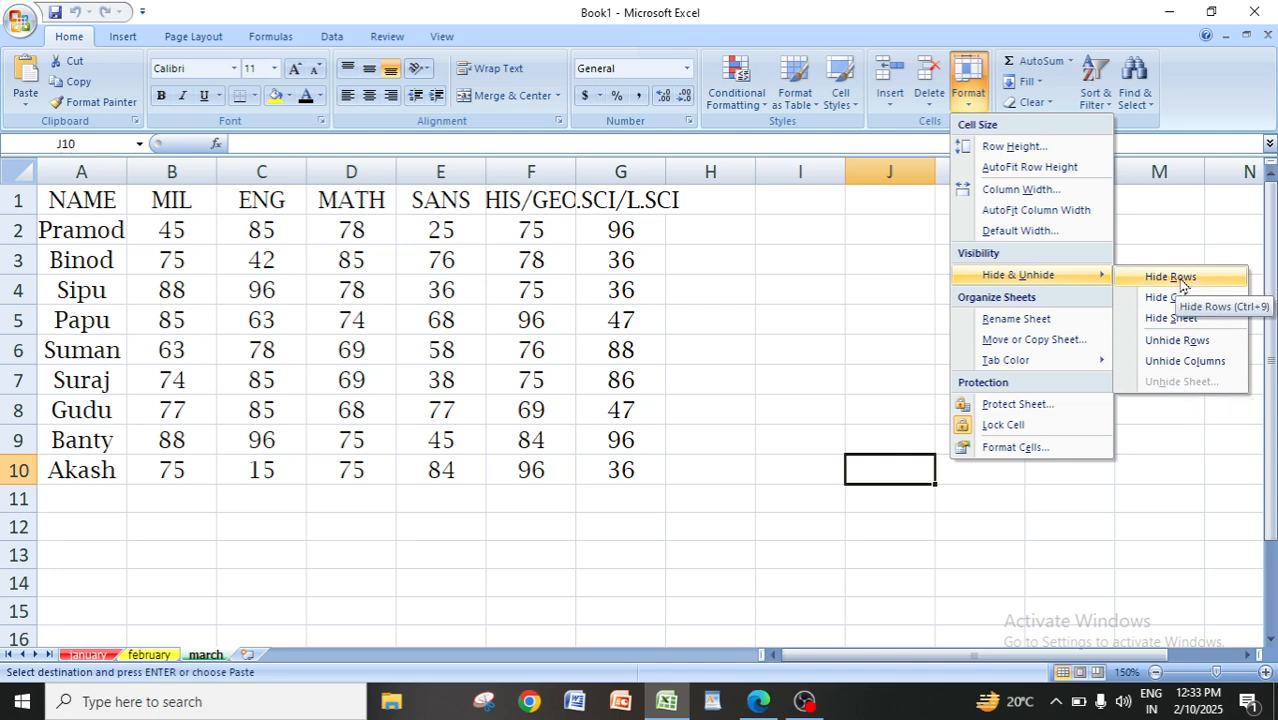
{"action": "left_click", "coordinate": [777, 411]}
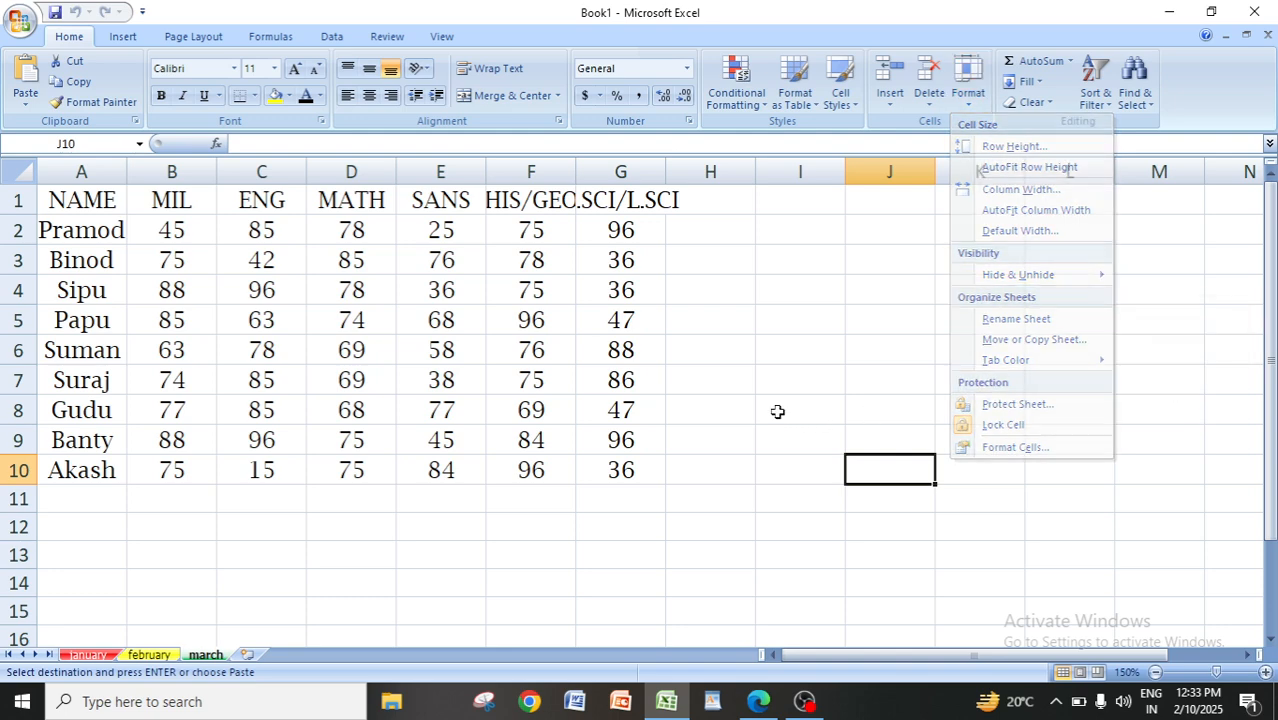
Hide rows 2 and 3 of the marks table on the january sheet
{"action": "left_click", "coordinate": [87, 655]}
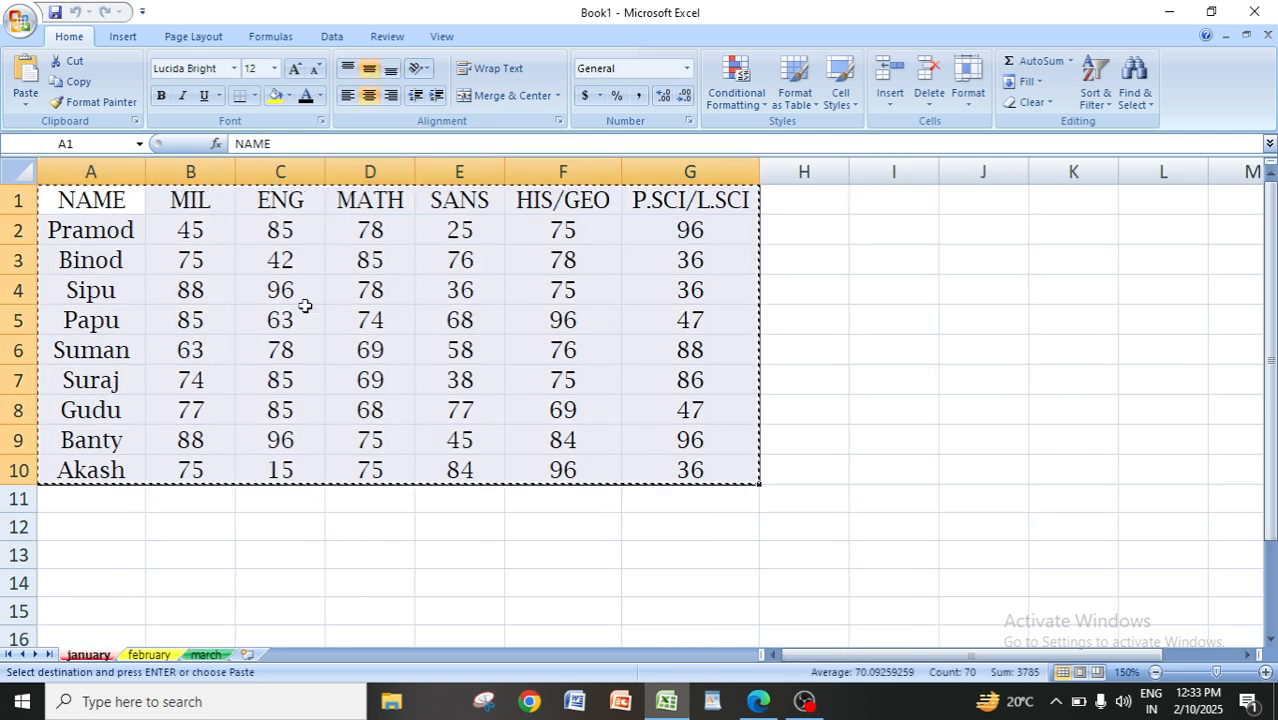
{"action": "left_click", "coordinate": [800, 312]}
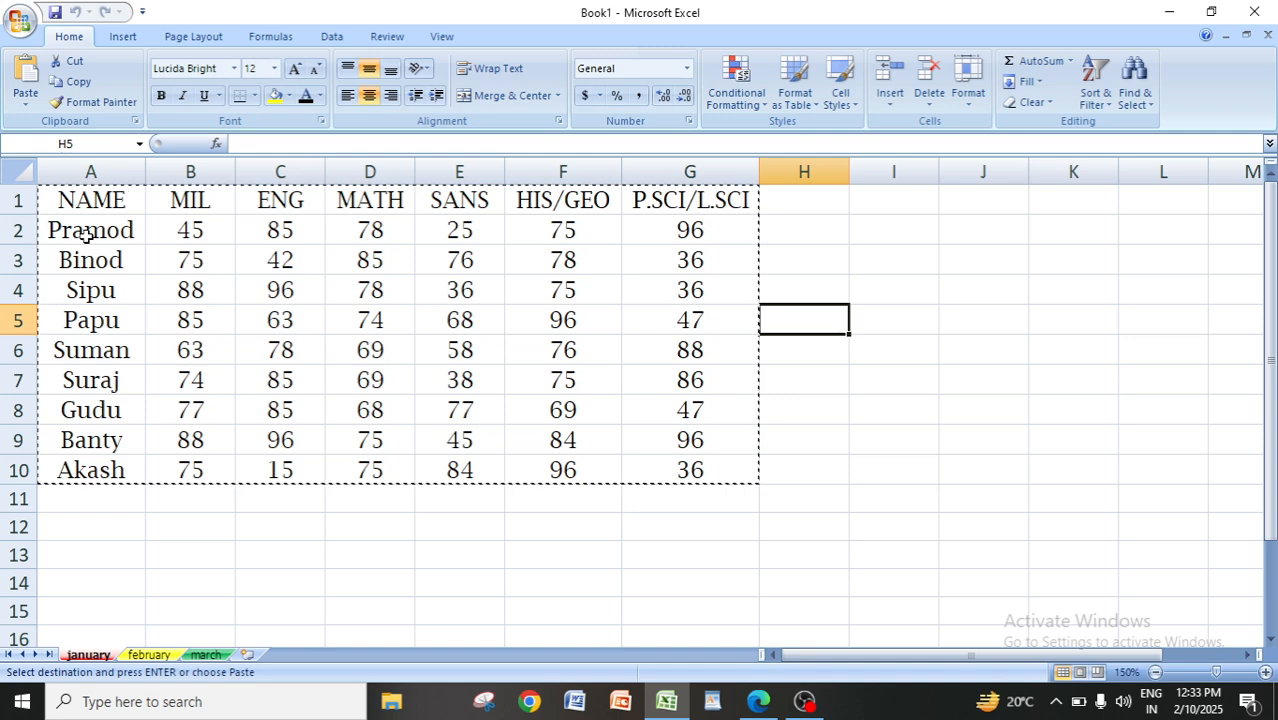
{"action": "left_click_drag", "start_coordinate": [86, 234], "coordinate": [688, 260]}
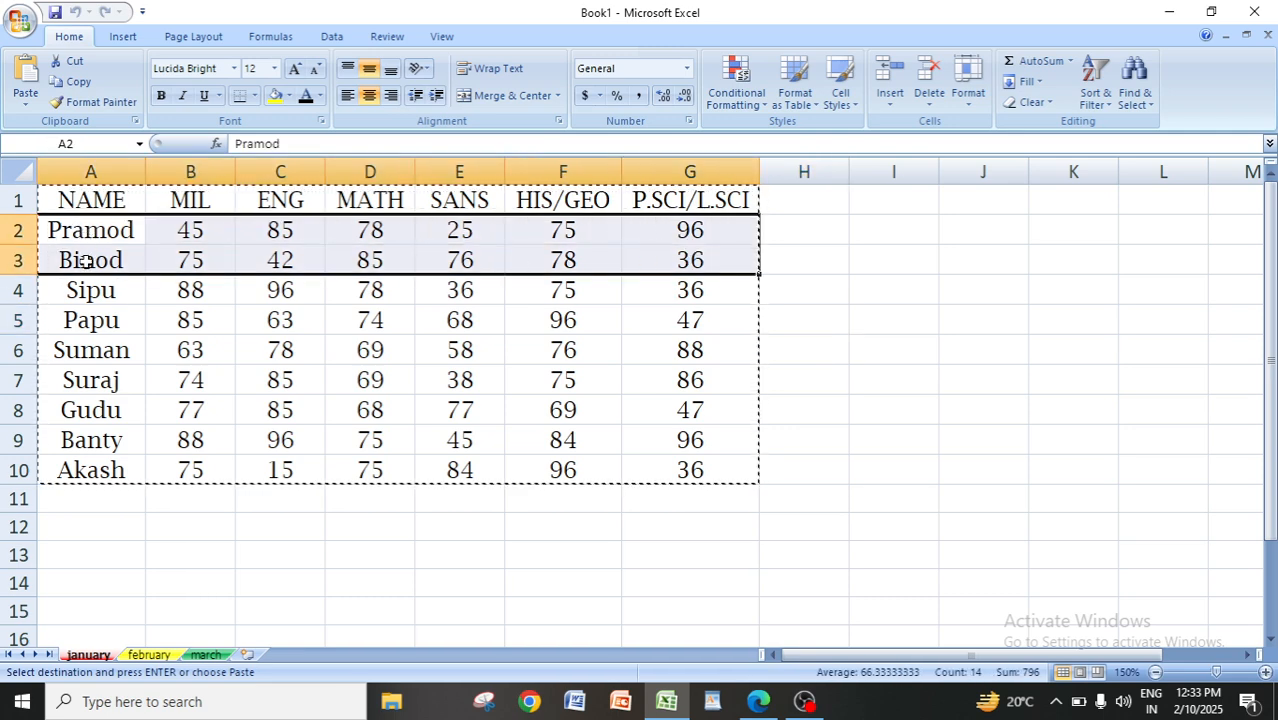
{"action": "left_click", "coordinate": [968, 85]}
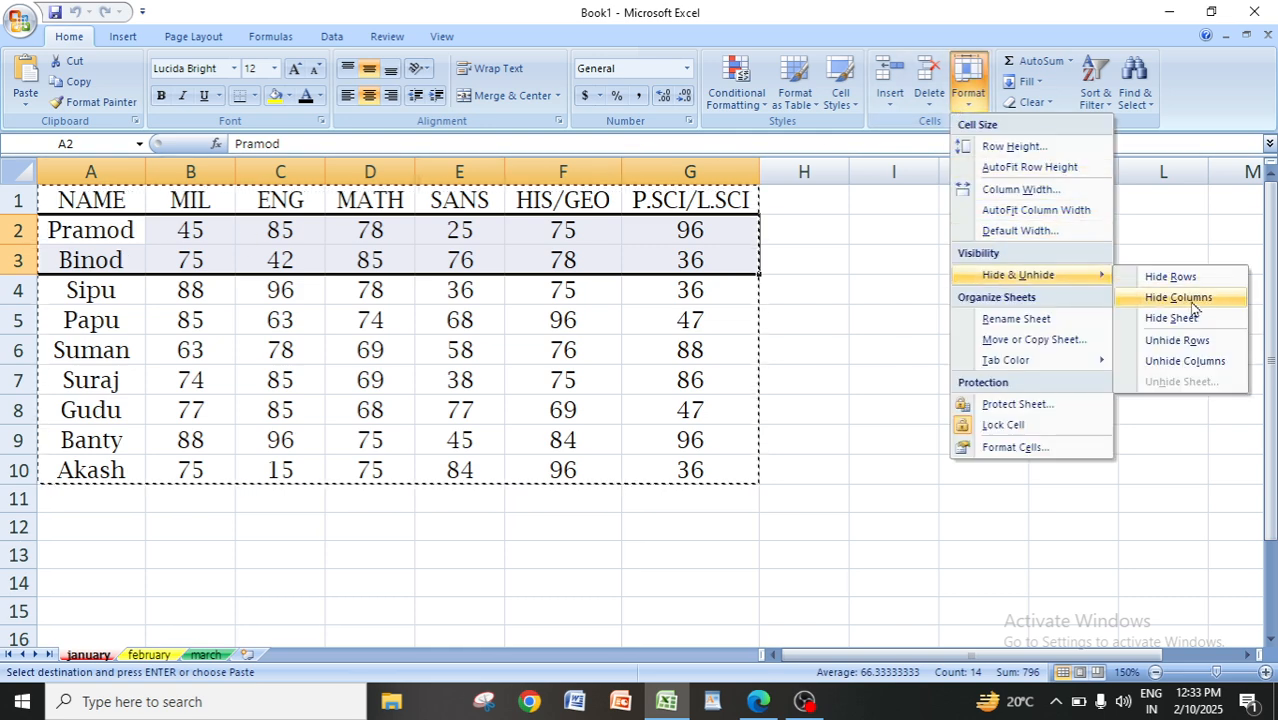
{"action": "left_click", "coordinate": [1181, 279]}
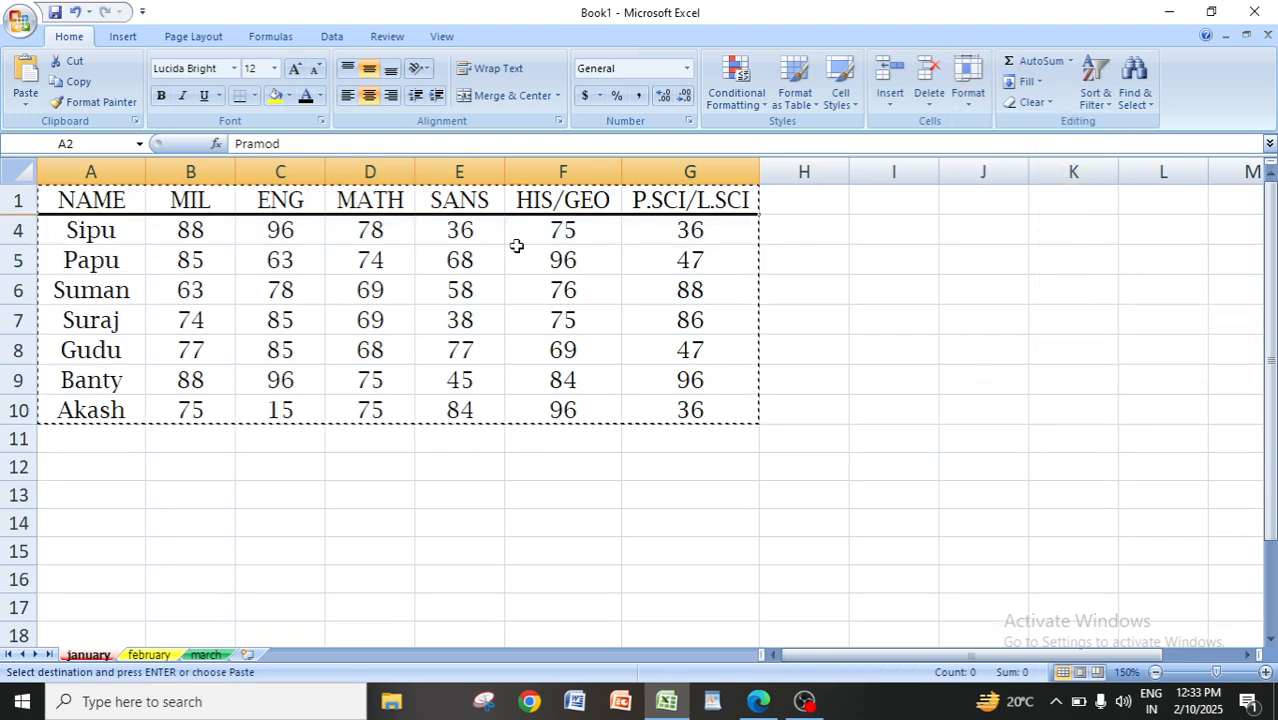
{"action": "left_click", "coordinate": [893, 230]}
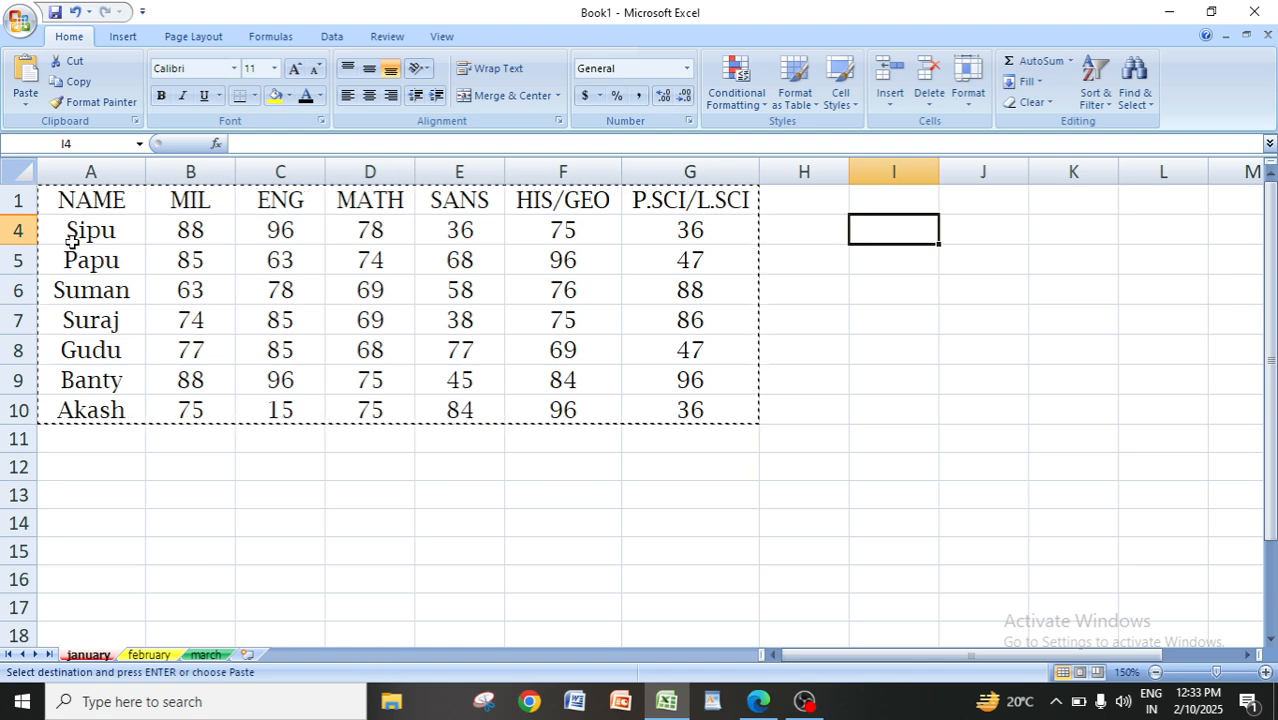
Try to unhide the hidden rows with only the empty cell J9 selected
{"action": "left_click", "coordinate": [1010, 385]}
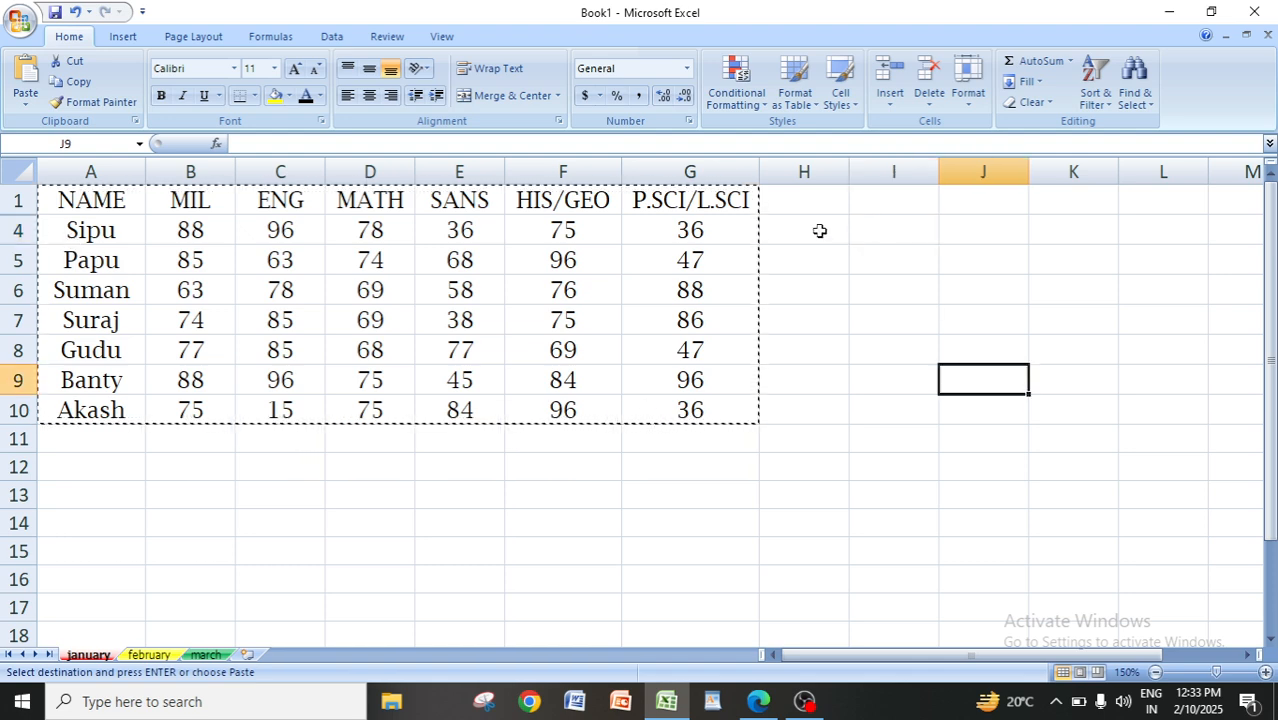
{"action": "left_click", "coordinate": [968, 80]}
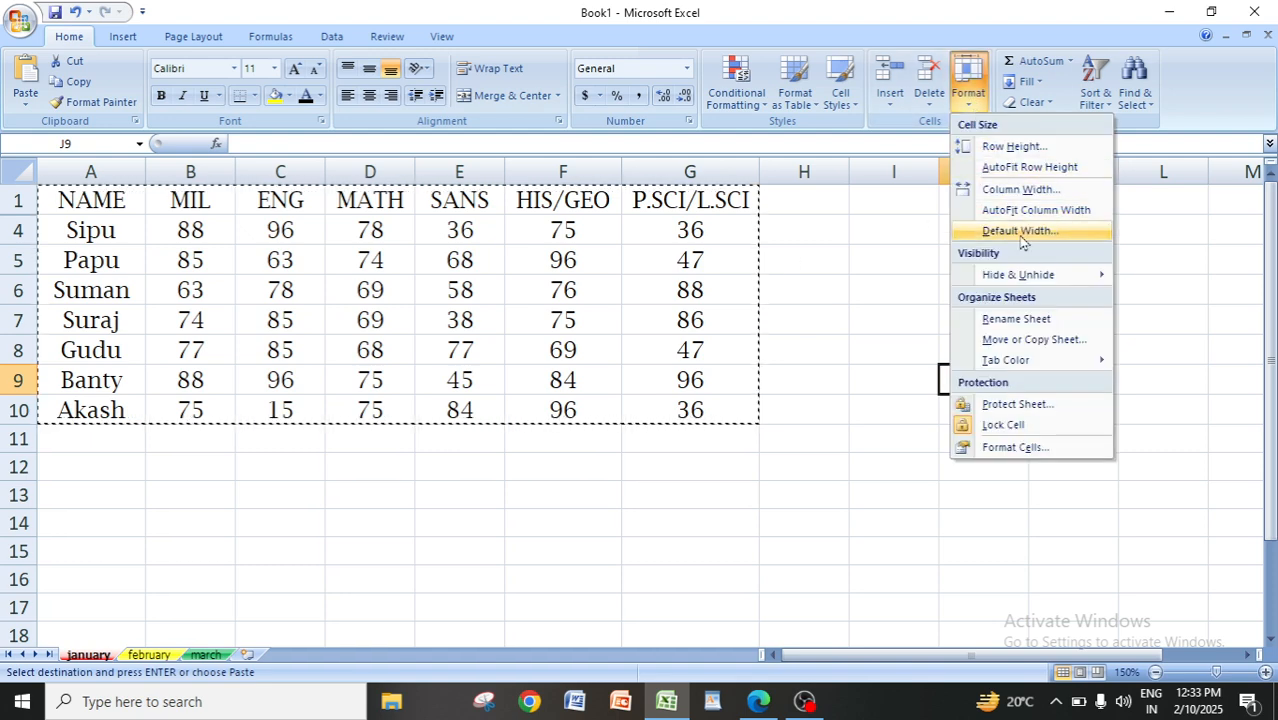
{"action": "mouse_move", "coordinate": [1032, 287]}
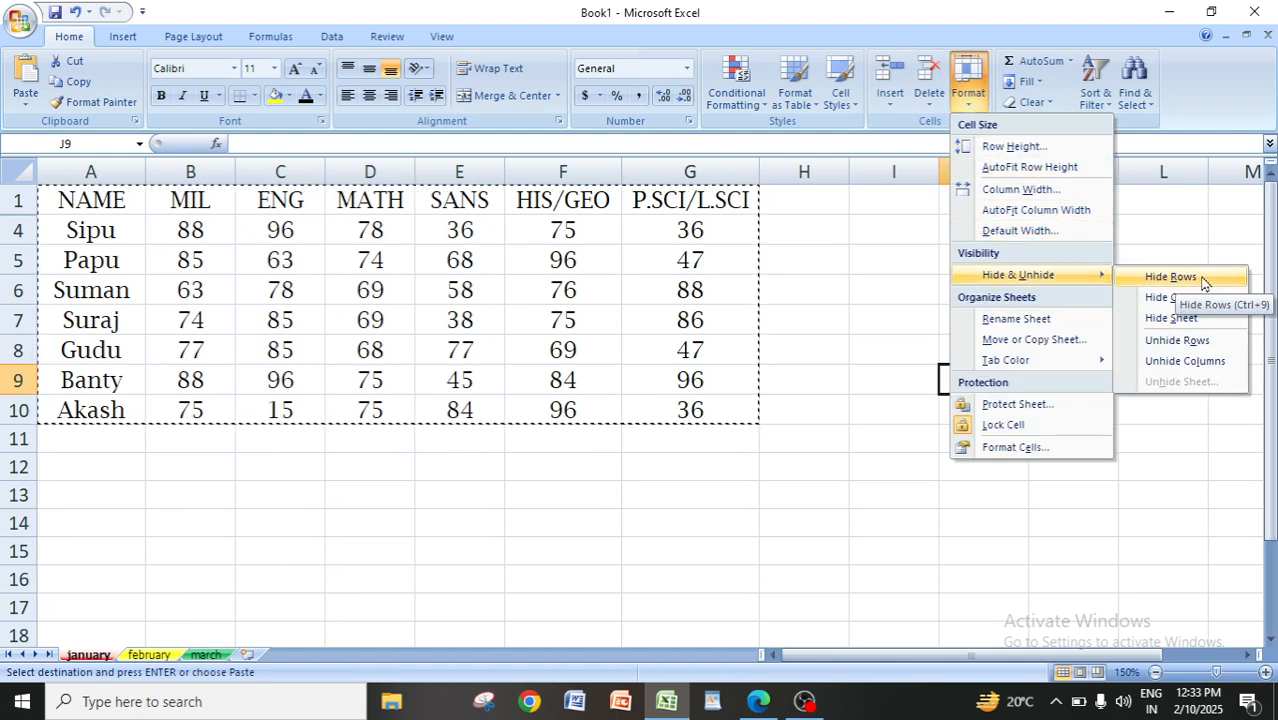
{"action": "left_click", "coordinate": [1165, 342]}
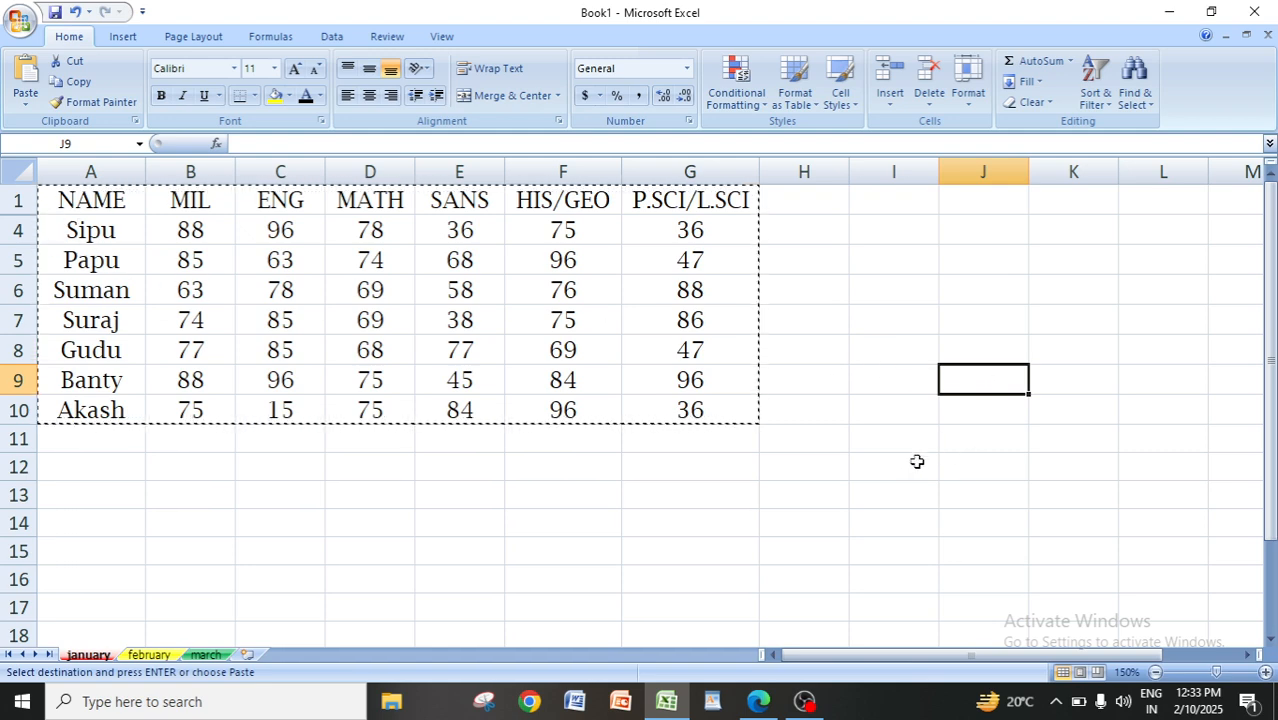
Select the whole marks table A1:G10 on the january sheet and unhide rows 2 and 3
{"action": "left_click", "coordinate": [78, 200]}
{"action": "left_click_drag", "start_coordinate": [78, 200], "coordinate": [684, 410]}
{"action": "left_click", "coordinate": [969, 92]}
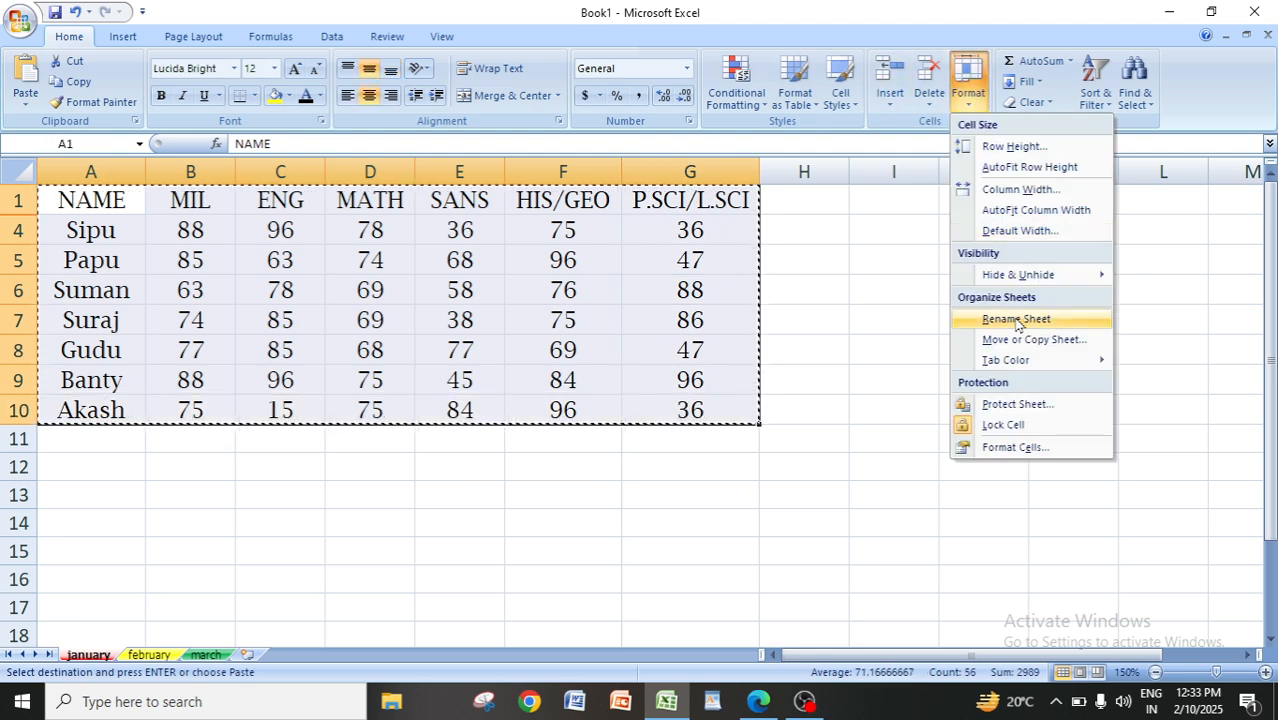
{"action": "mouse_move", "coordinate": [1016, 275]}
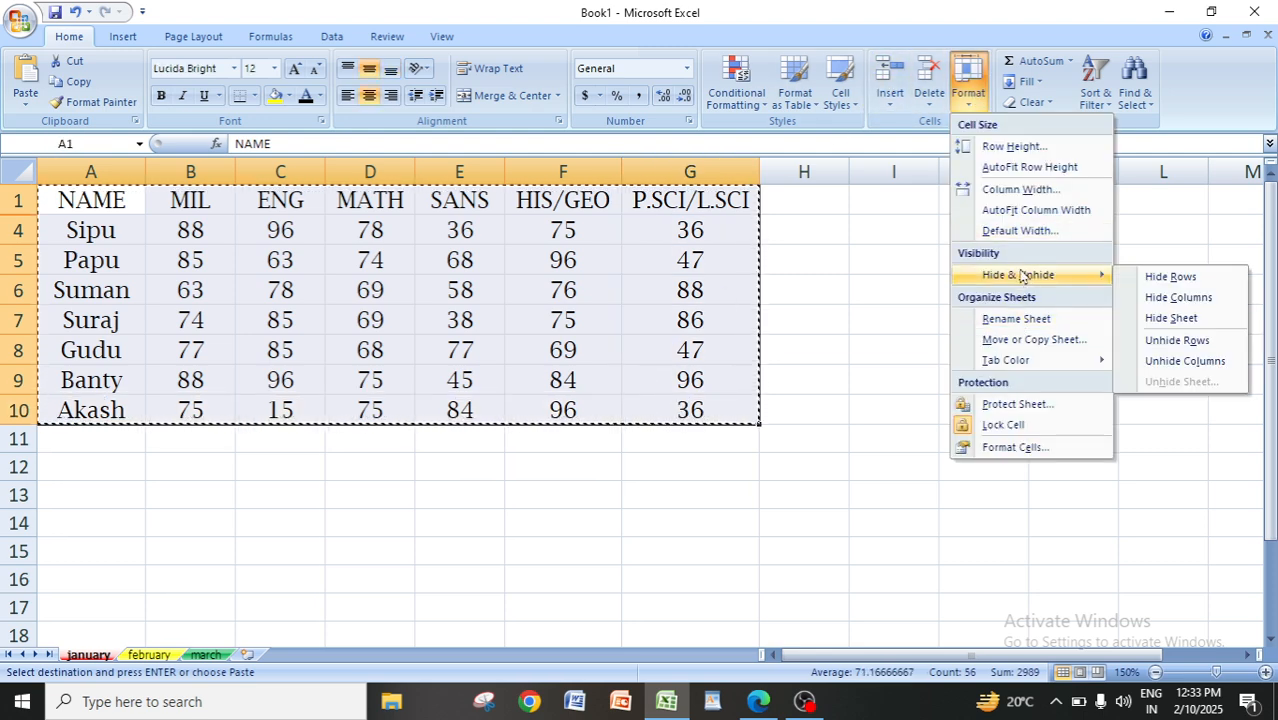
{"action": "left_click", "coordinate": [1190, 340]}
{"action": "left_click", "coordinate": [893, 322]}
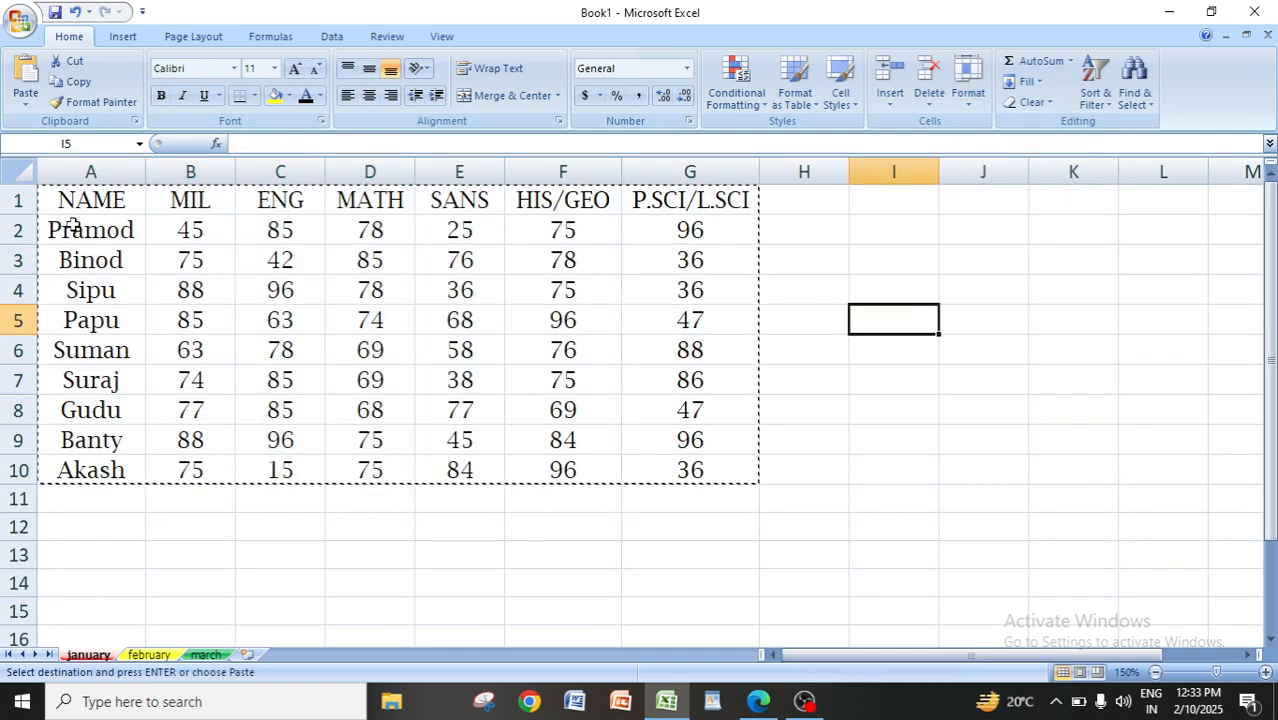
{"action": "left_click", "coordinate": [964, 417]}
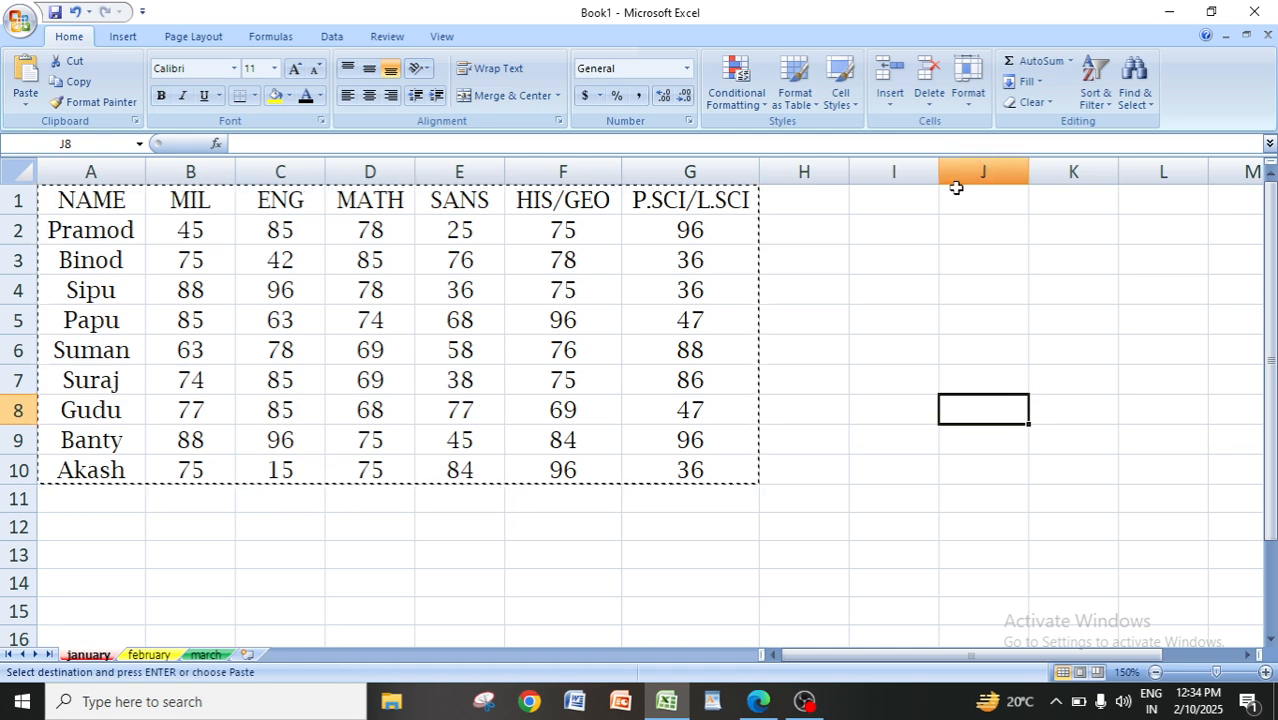
Hide the ENG, MATH and SANS columns (C to E) of the january marks table
{"action": "left_click", "coordinate": [881, 313]}
{"action": "left_click_drag", "start_coordinate": [294, 203], "coordinate": [491, 471]}
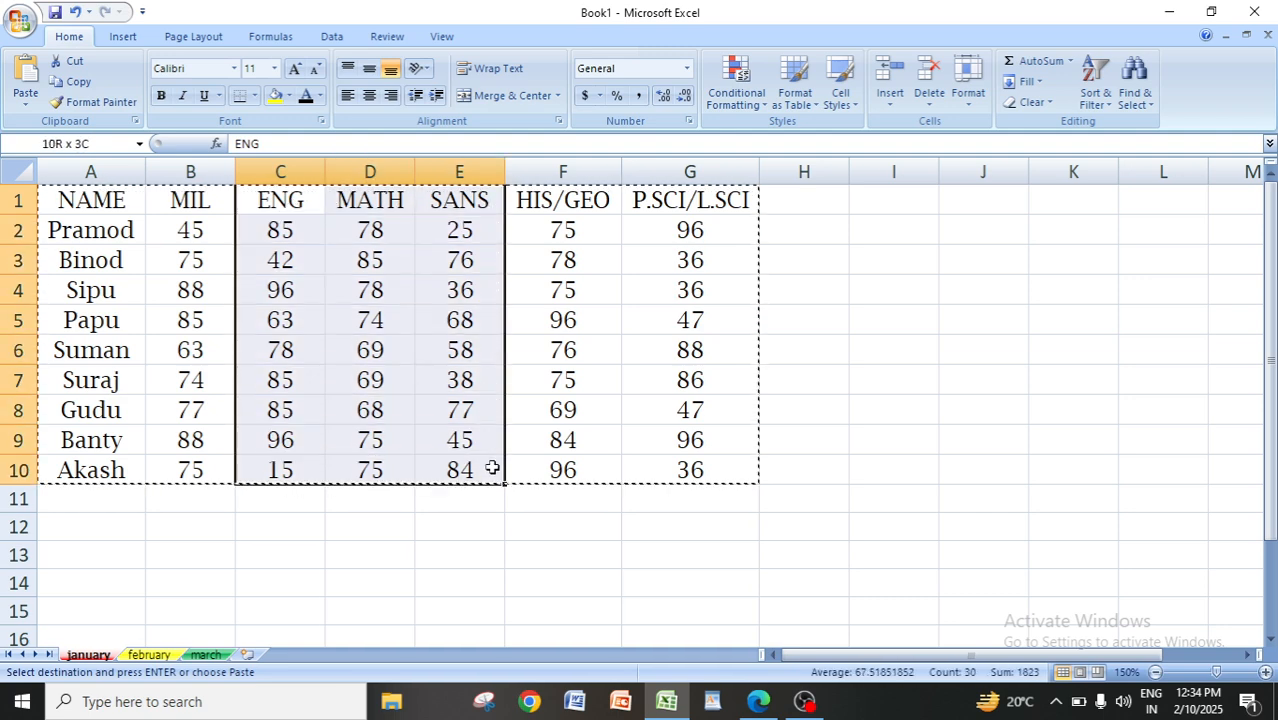
{"action": "left_click", "coordinate": [968, 88]}
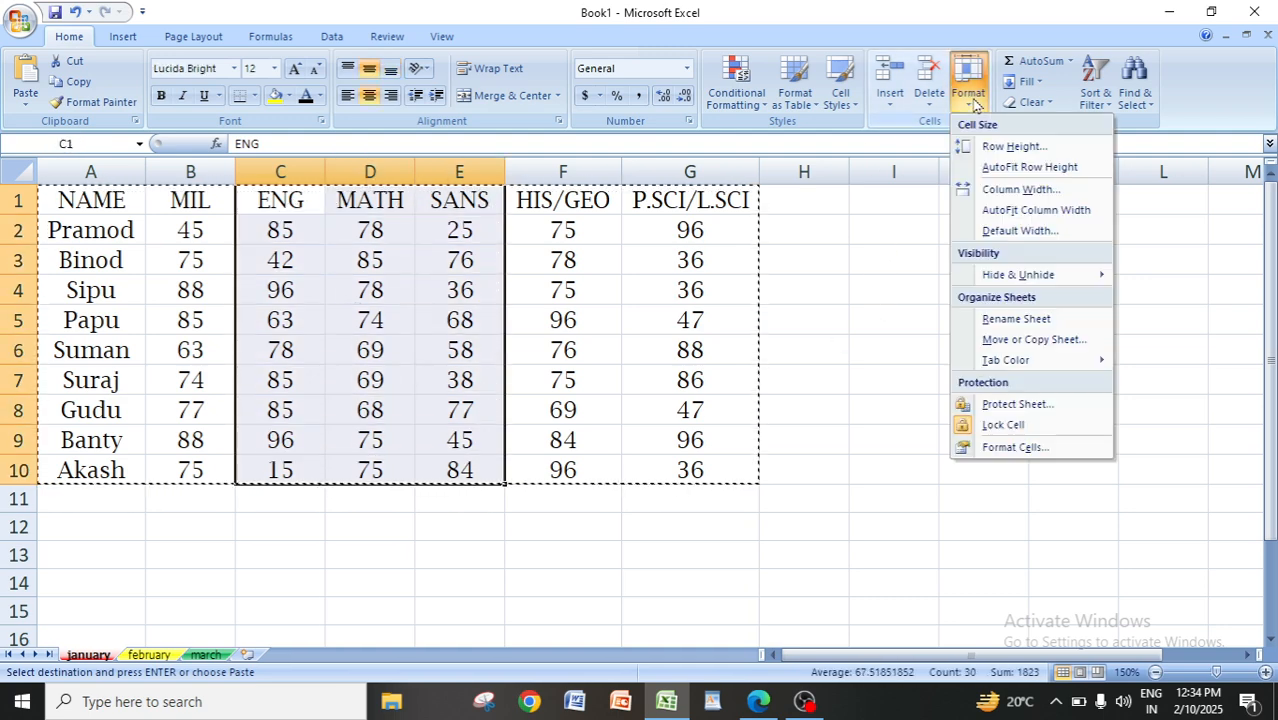
{"action": "mouse_move", "coordinate": [1022, 277]}
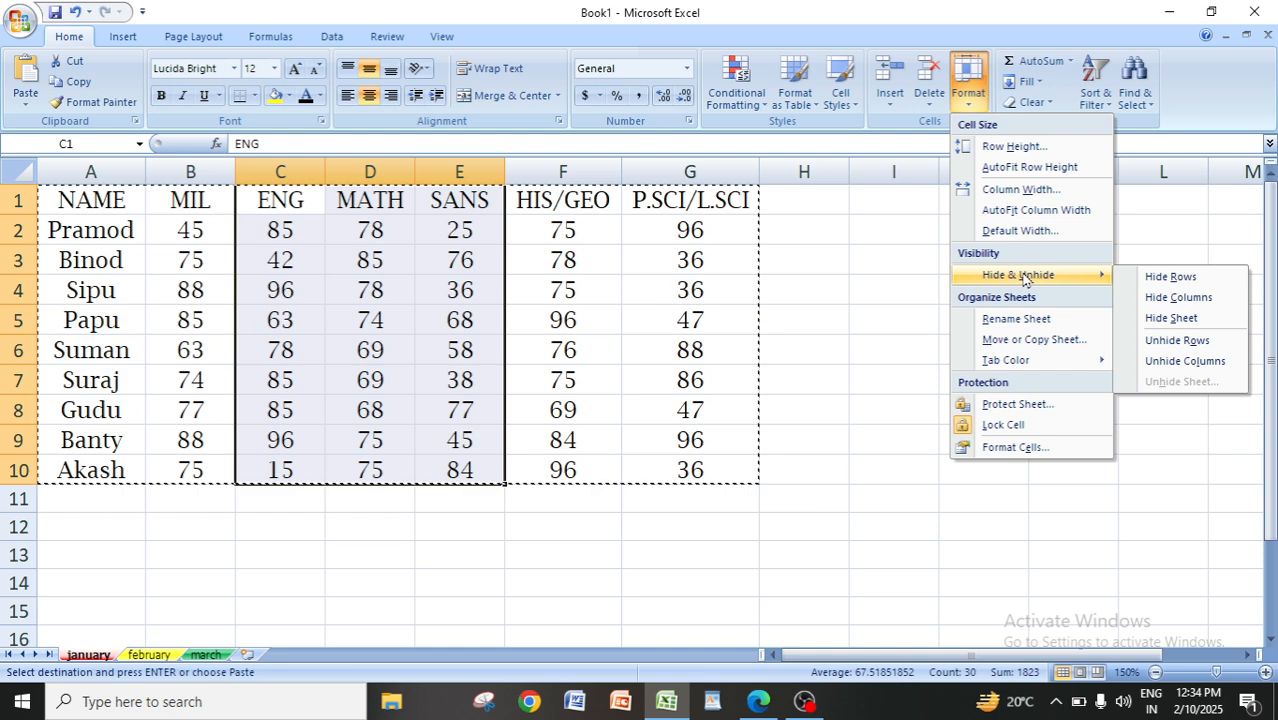
{"action": "left_click", "coordinate": [1175, 297]}
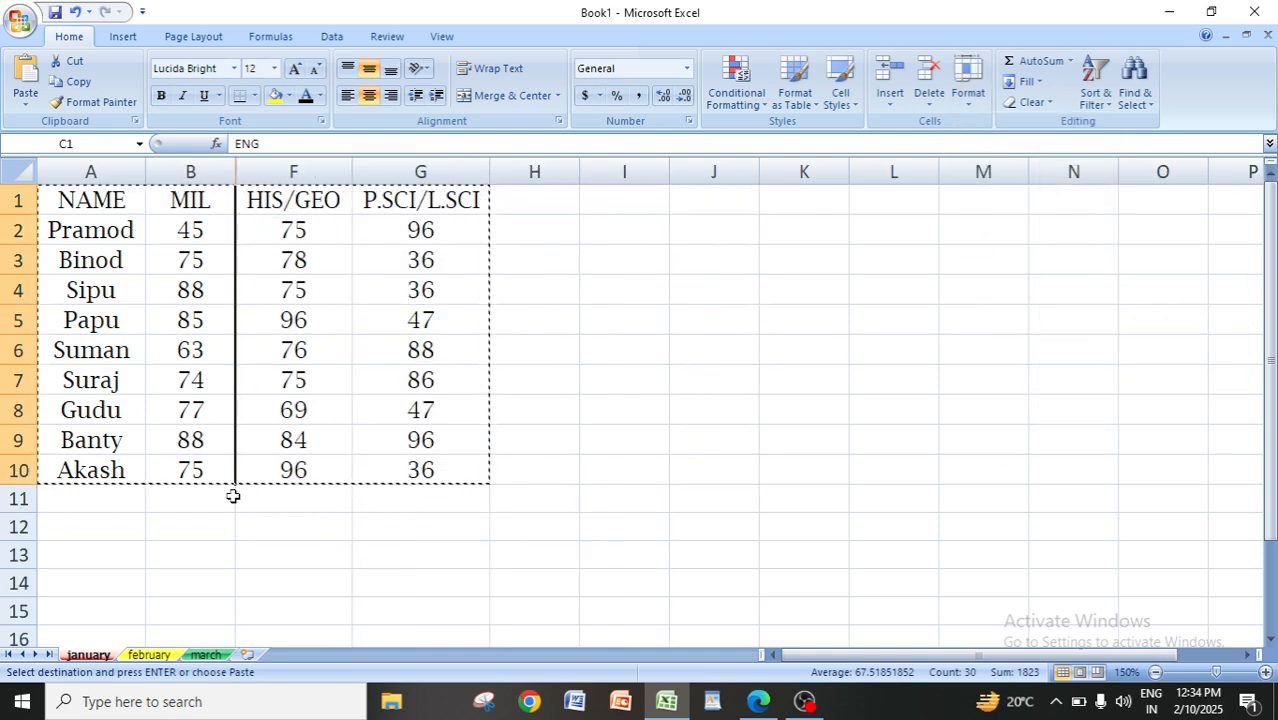
{"action": "left_click", "coordinate": [844, 340]}
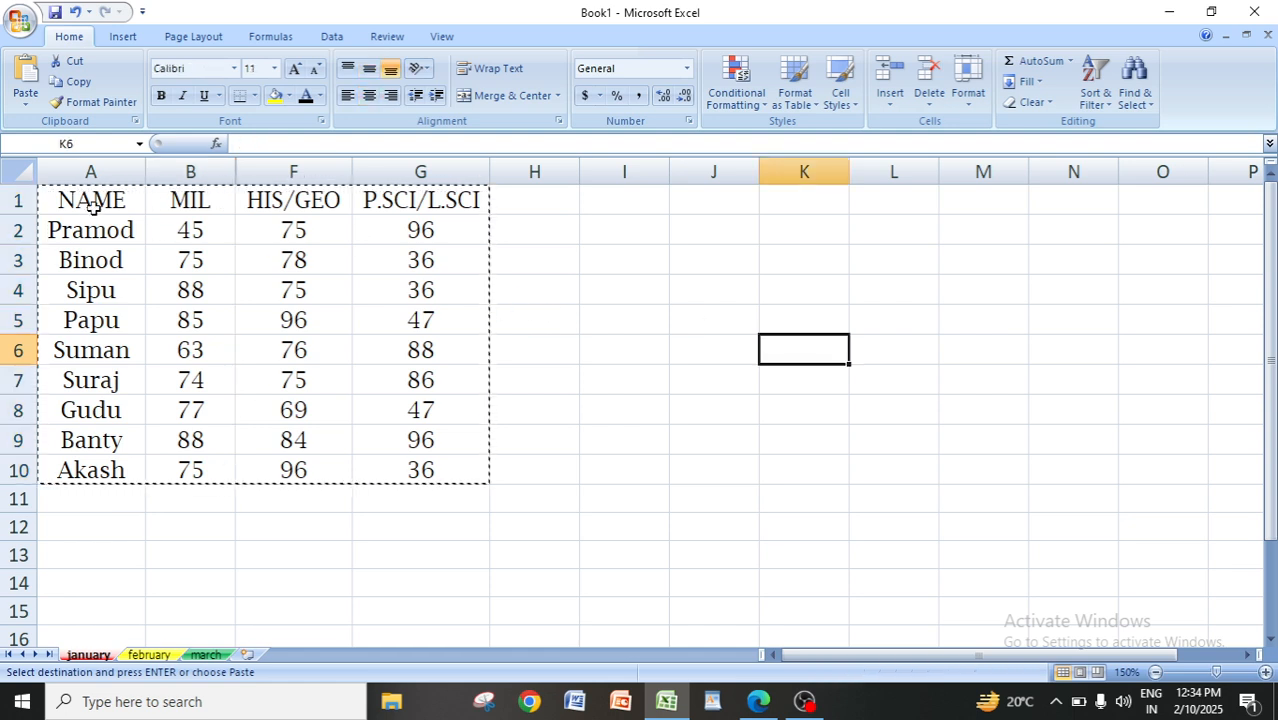
Select the marks table across the hidden columns and unhide columns C to E
{"action": "left_click_drag", "start_coordinate": [93, 205], "coordinate": [408, 465]}
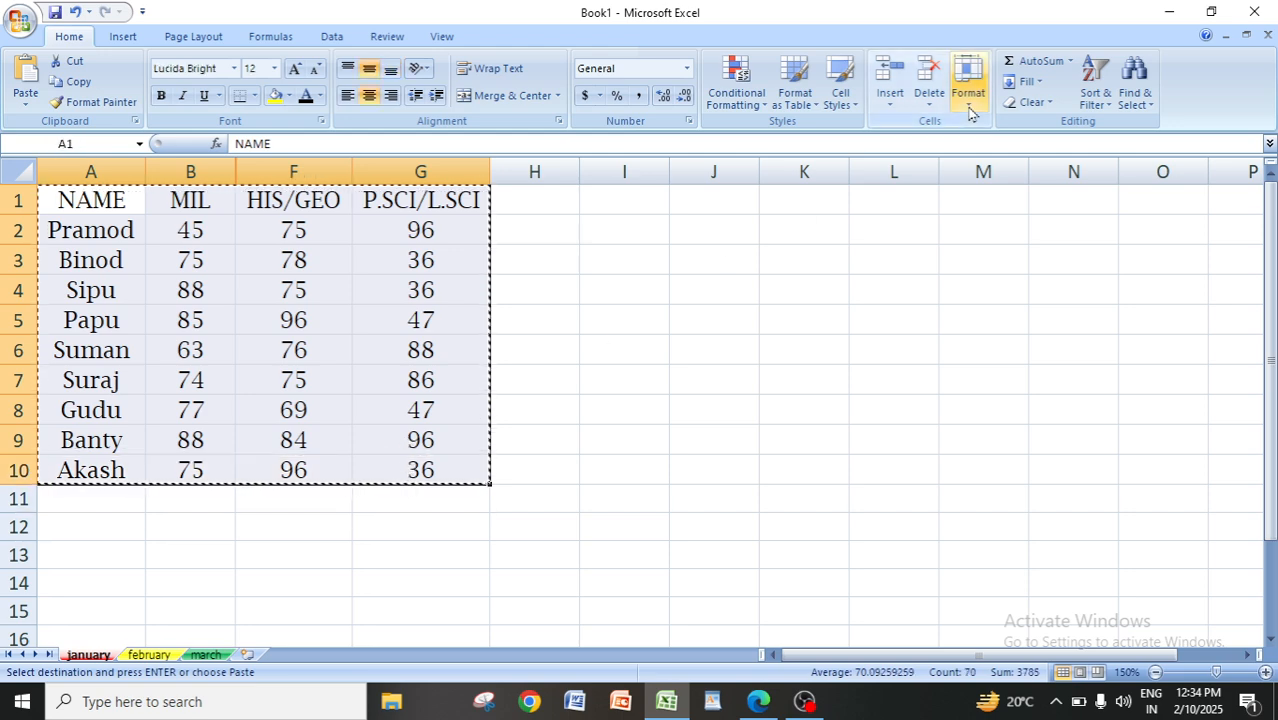
{"action": "left_click", "coordinate": [968, 113]}
{"action": "mouse_move", "coordinate": [1025, 275]}
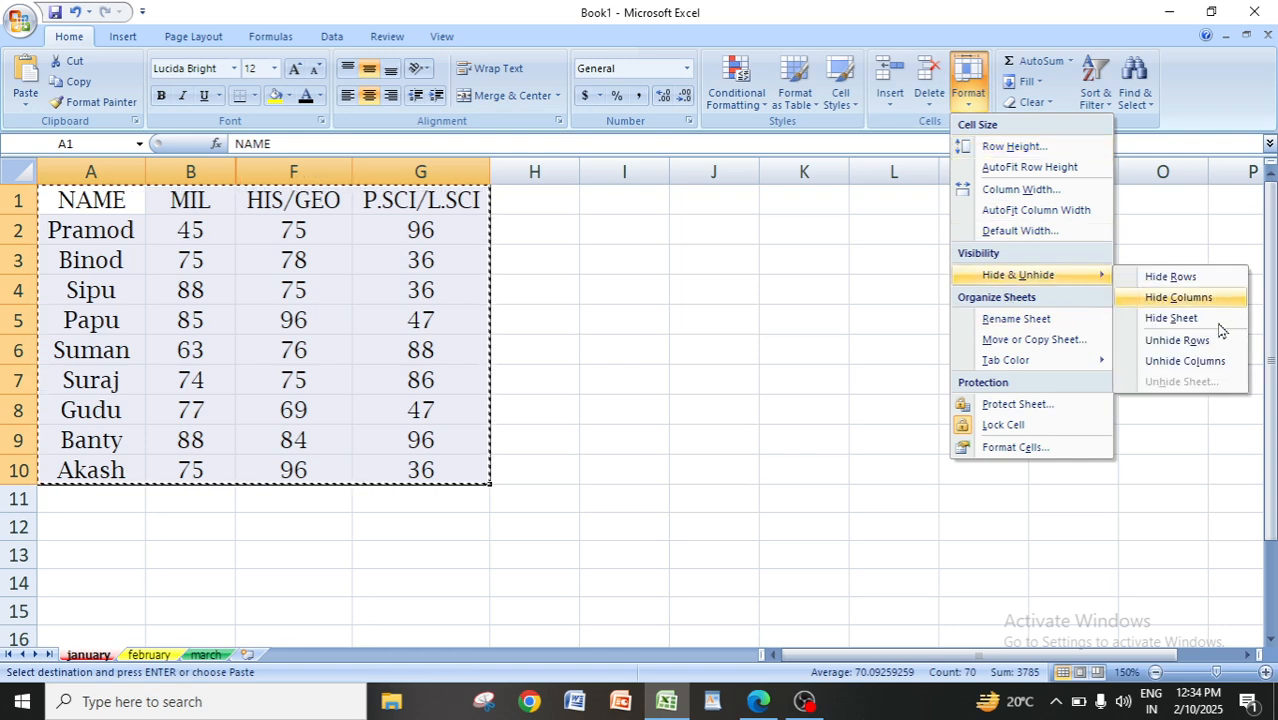
{"action": "left_click", "coordinate": [1172, 364]}
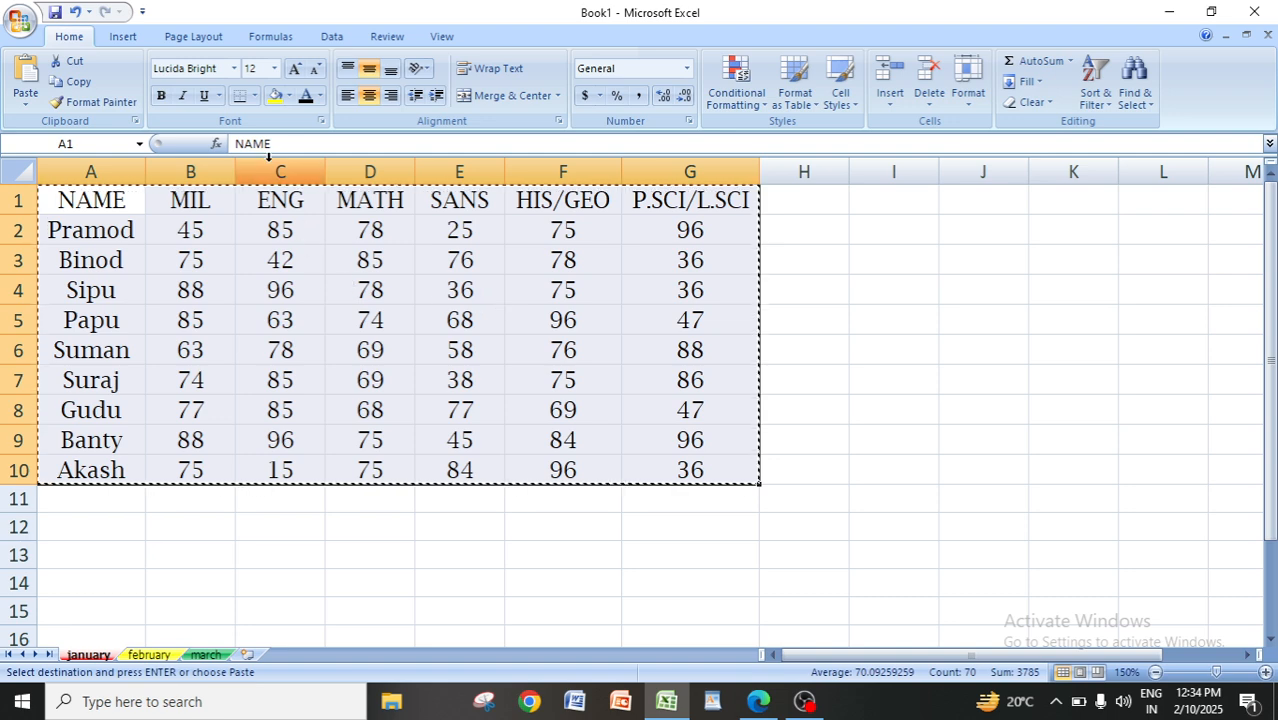
{"action": "left_click", "coordinate": [972, 342]}
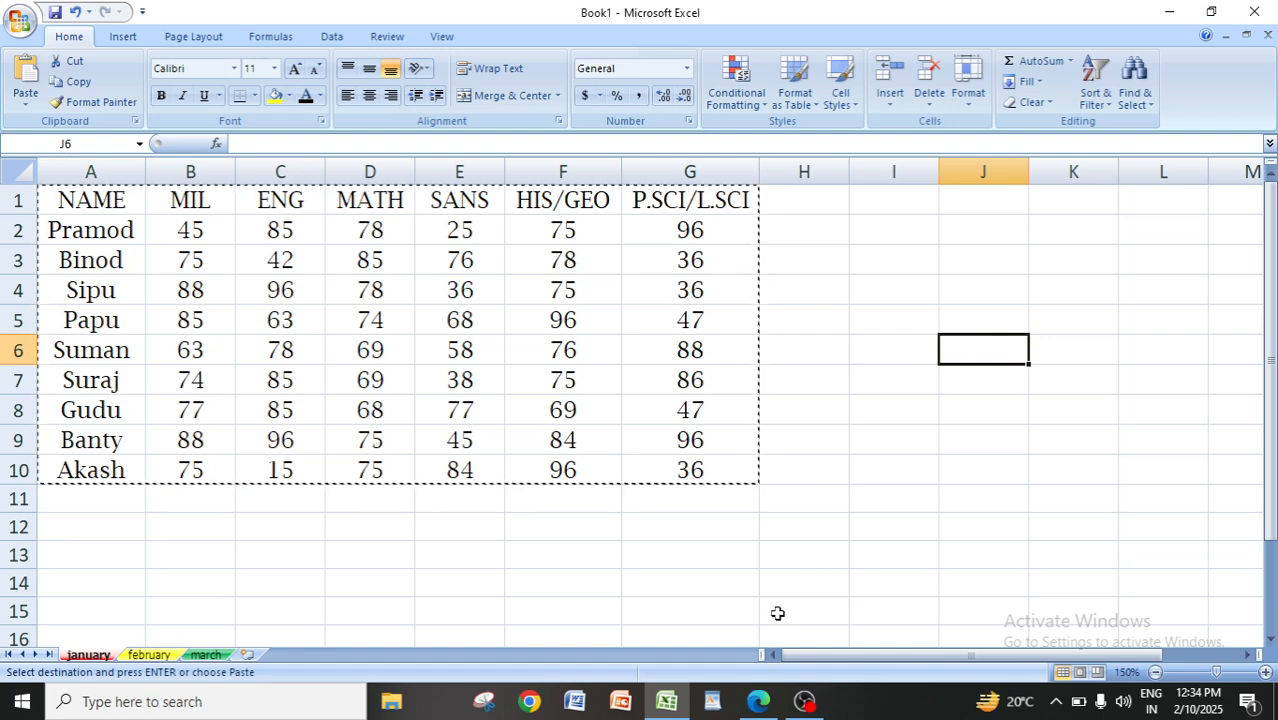
Check the Auto Format section of the PDF notes in Edge, return to Excel and look over the Format options
{"action": "left_click", "coordinate": [758, 701]}
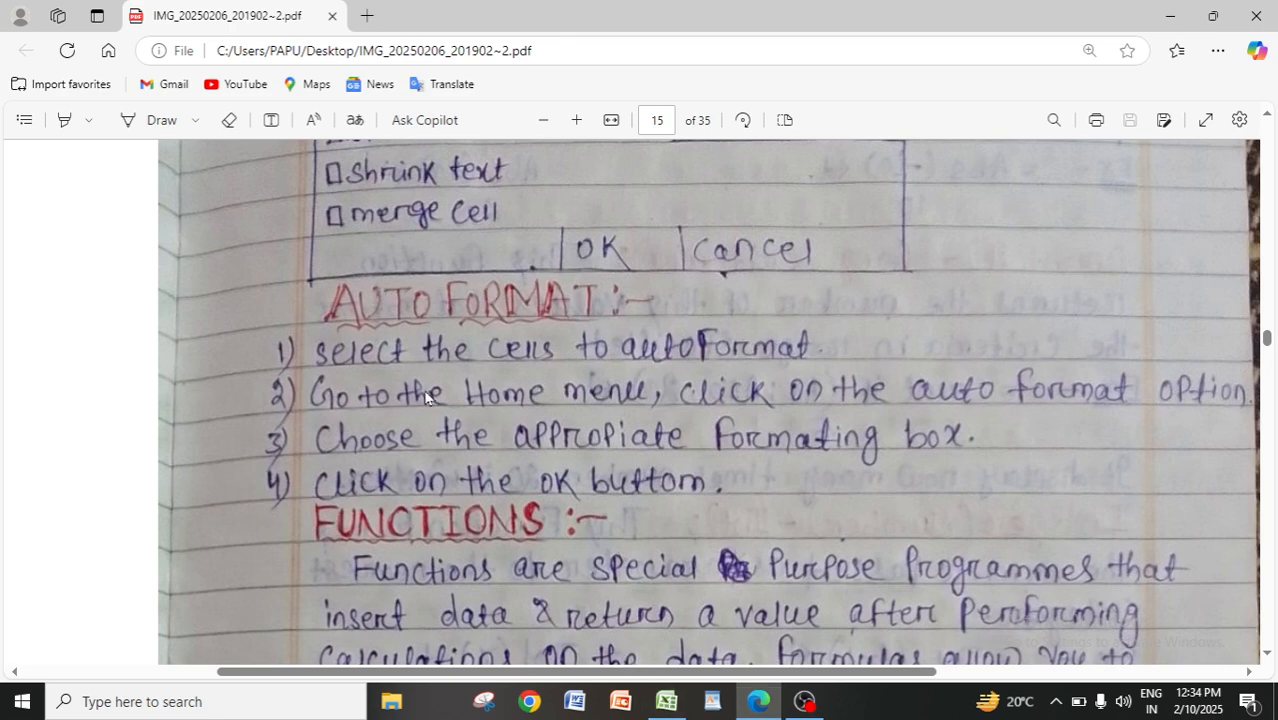
{"action": "left_click", "coordinate": [666, 701]}
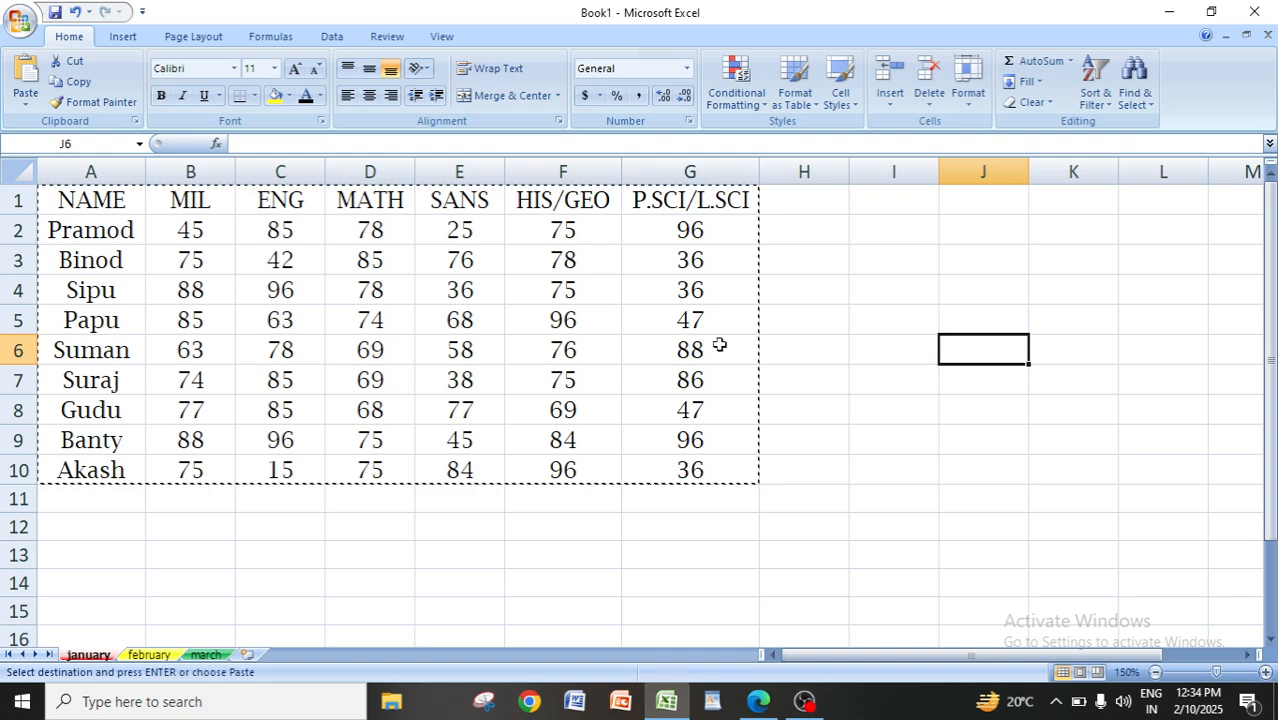
{"action": "left_click", "coordinate": [968, 90]}
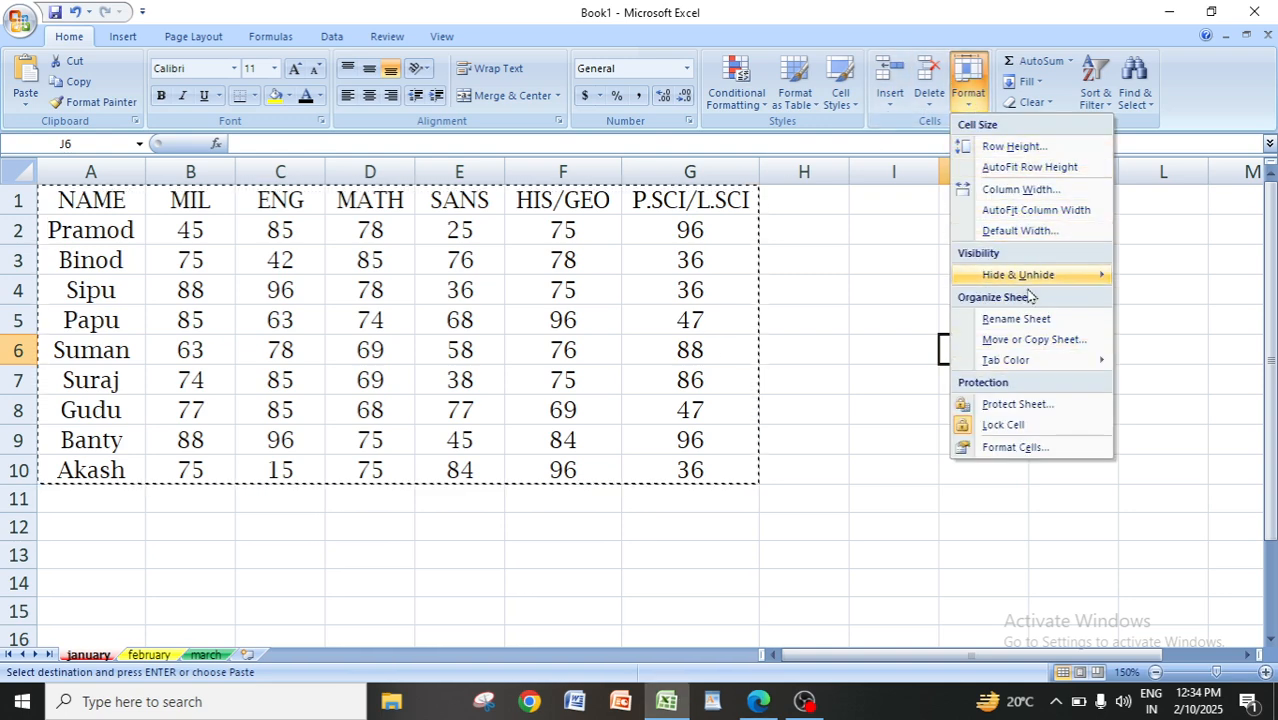
{"action": "left_click", "coordinate": [795, 416]}
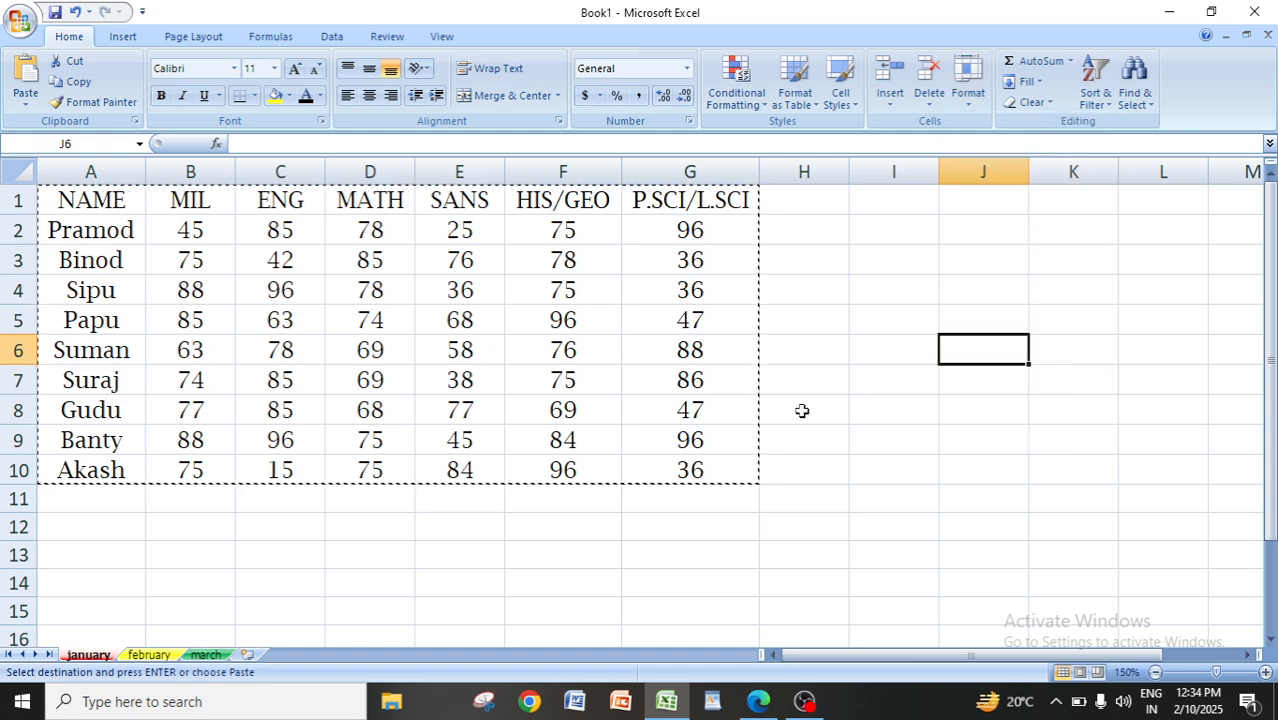